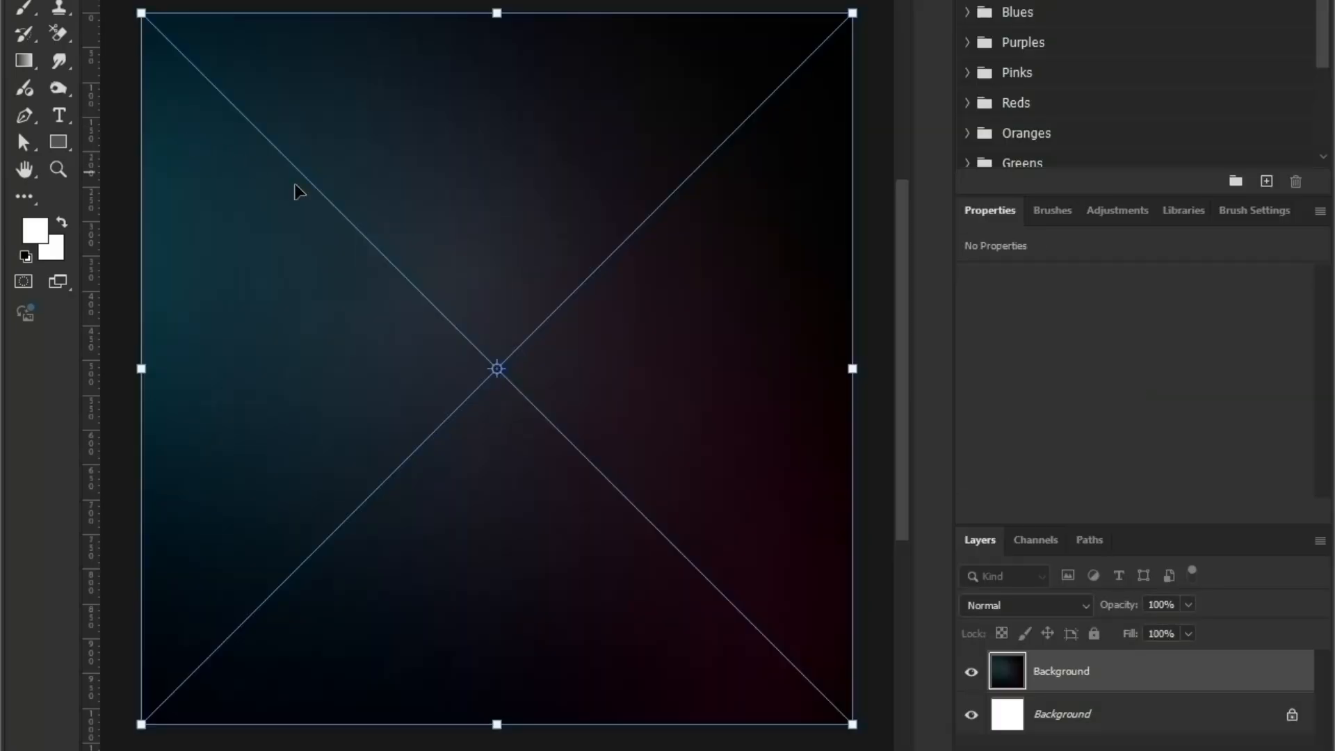
- Add an empty layer above the placed background image, convert it to a smart object and open its contents
key("Return")
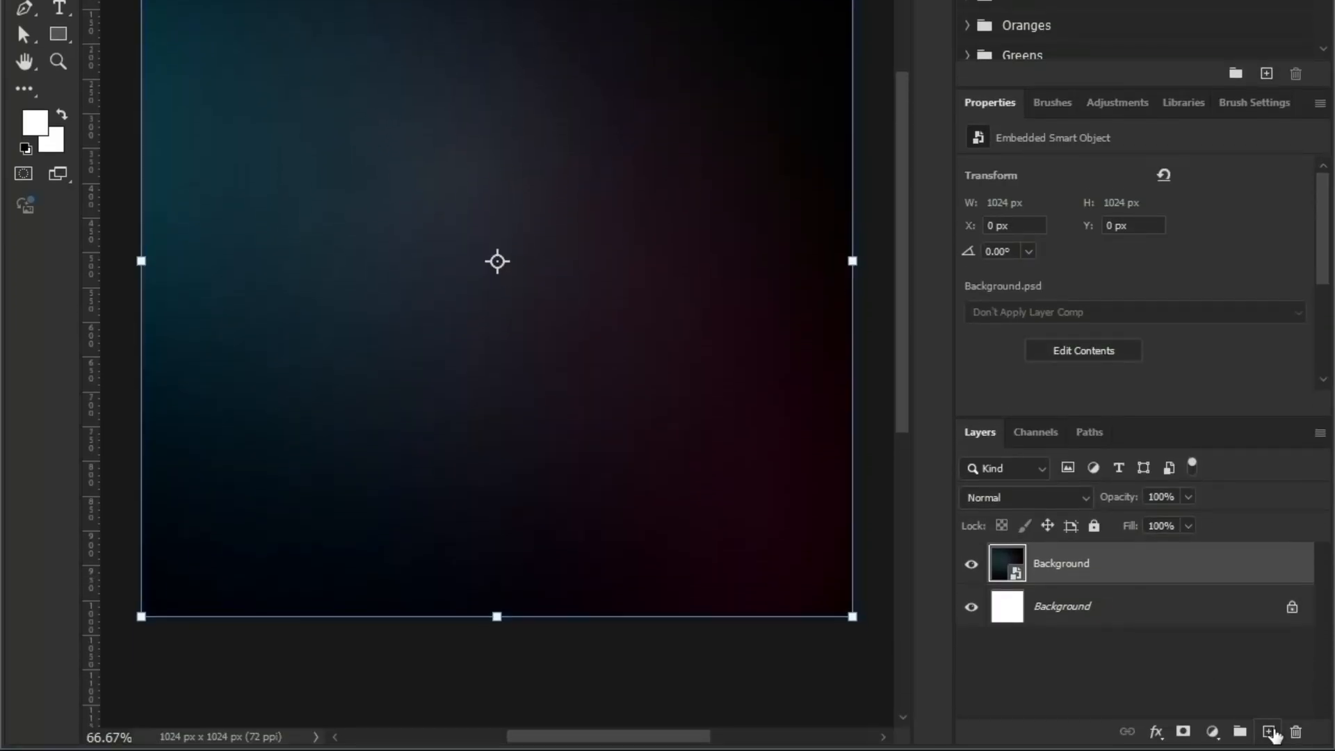
left_click(1270, 732)
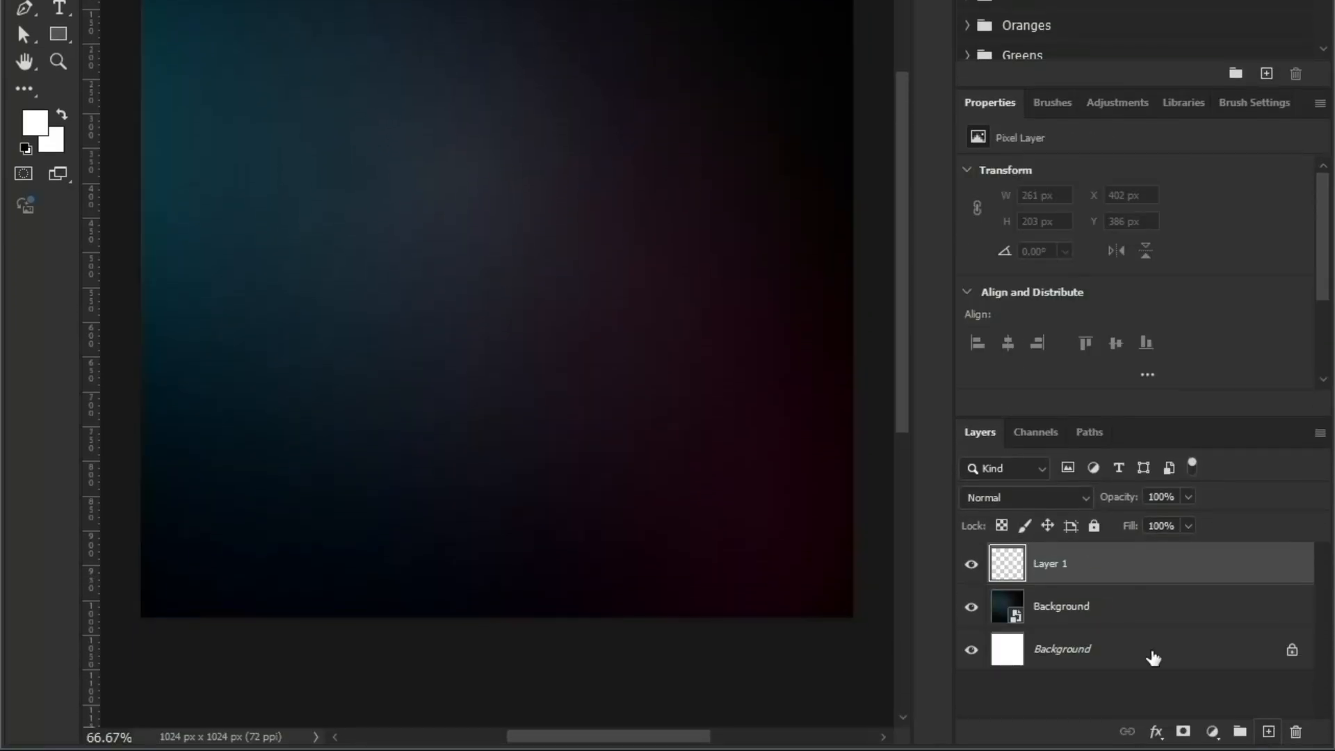
right_click(1154, 567)
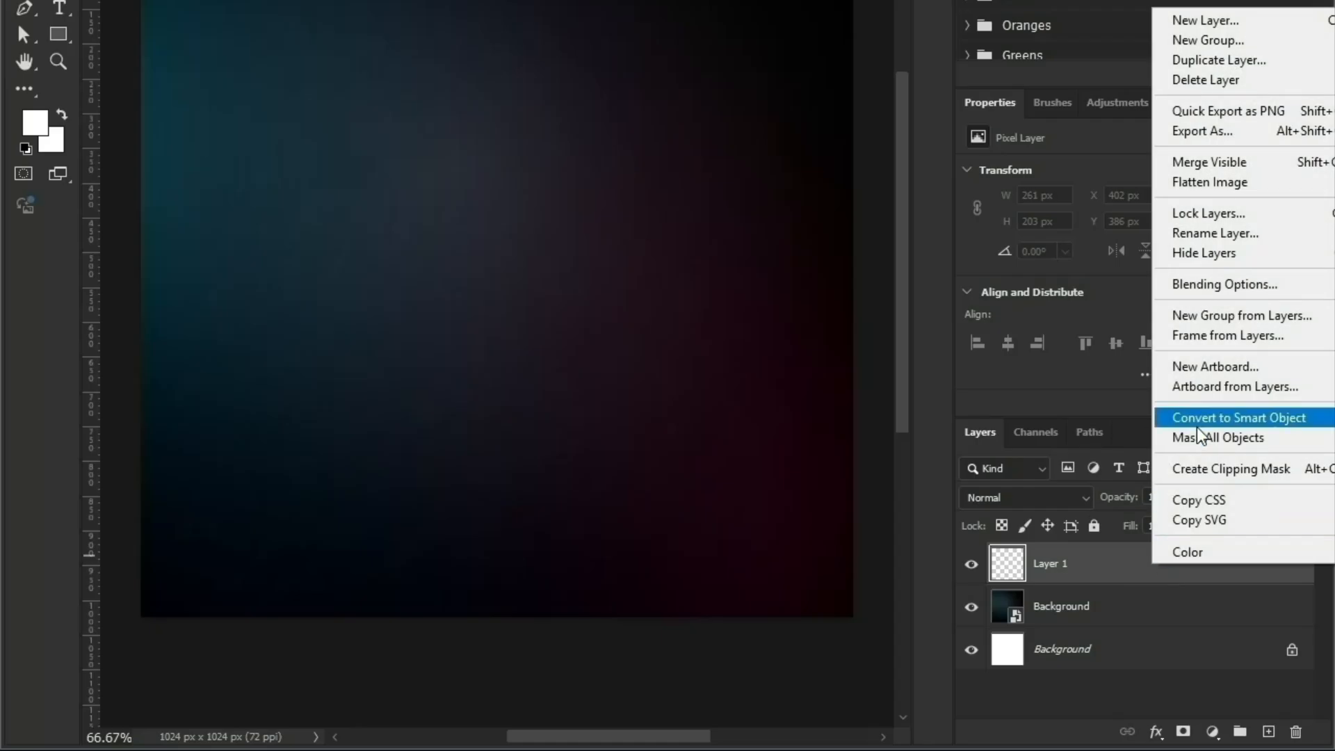
left_click(1172, 418)
double_click(1006, 569)
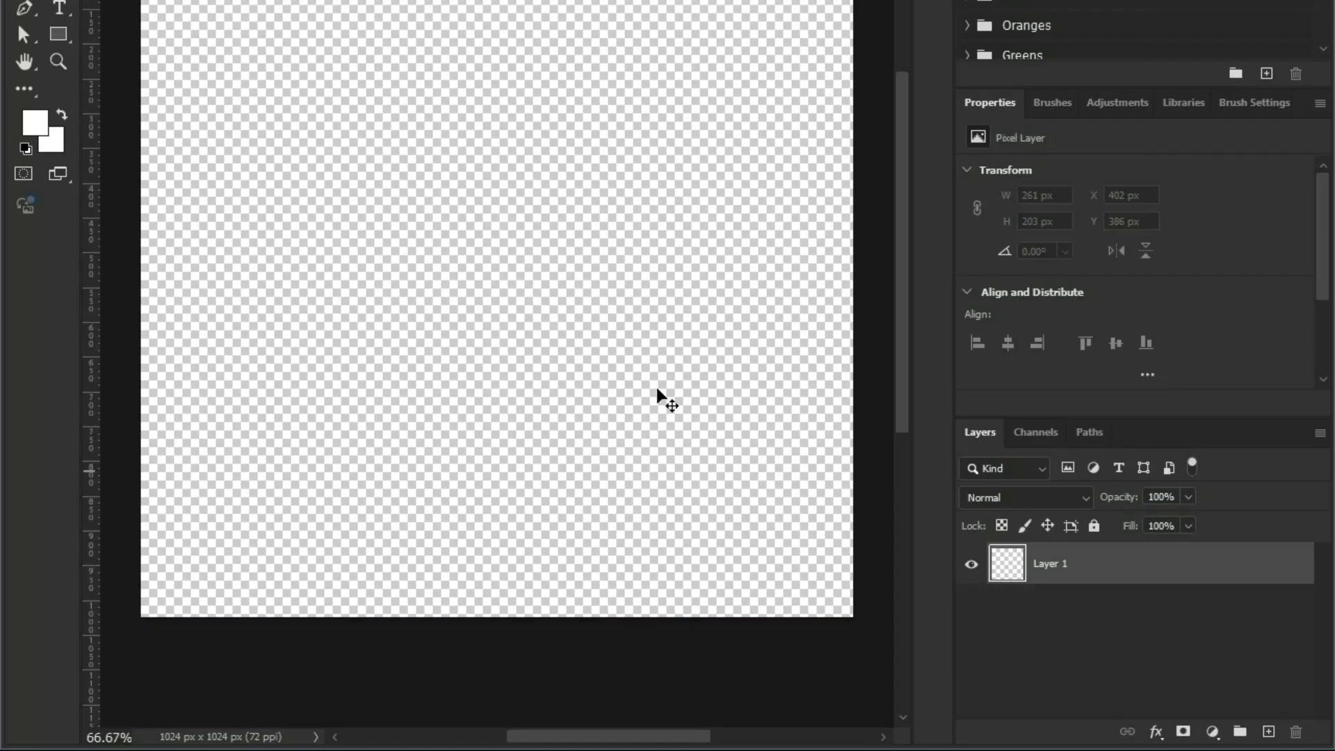
- Draw a white rectangle about 486 by 291 px as the camera body and slightly round its corners
left_click(59, 34)
left_click_drag(295, 185, 632, 387)
left_click_drag(609, 211, 626, 196)
- Draw a white 180 px circle overlapping the body's upper edge and place a duplicate of it beside it as the second reel
right_click(58, 35)
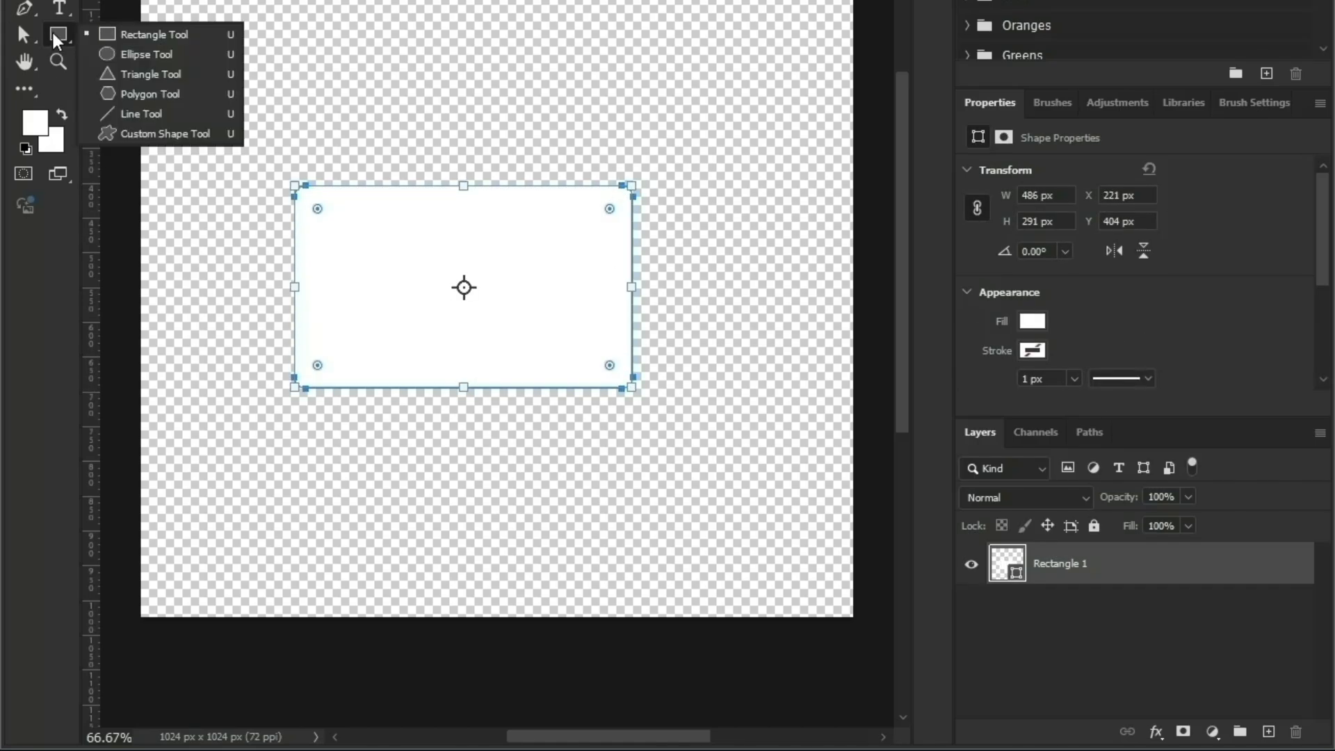
left_click(123, 50)
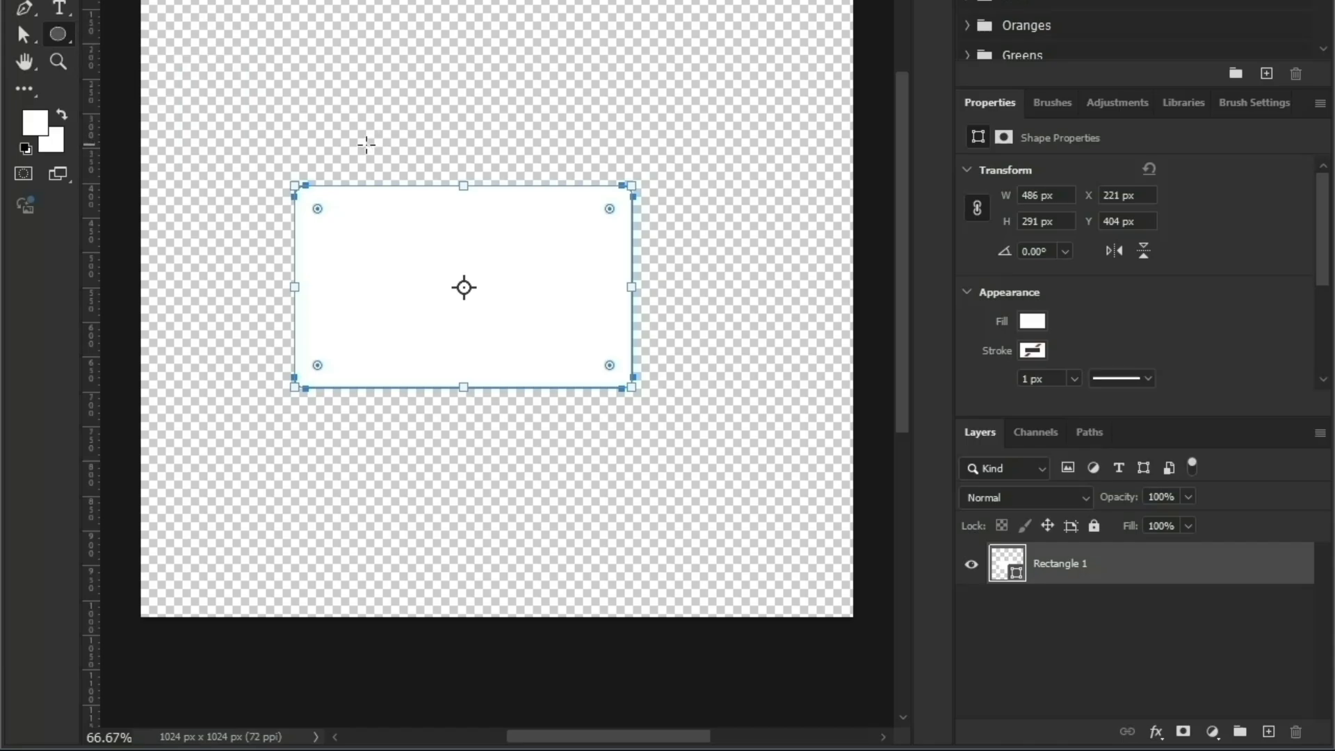
mouse_move(365, 142)
left_mouse_down()
mouse_move(420, 181)
mouse_move(425, 213)
mouse_move(477, 234)
left_mouse_up()
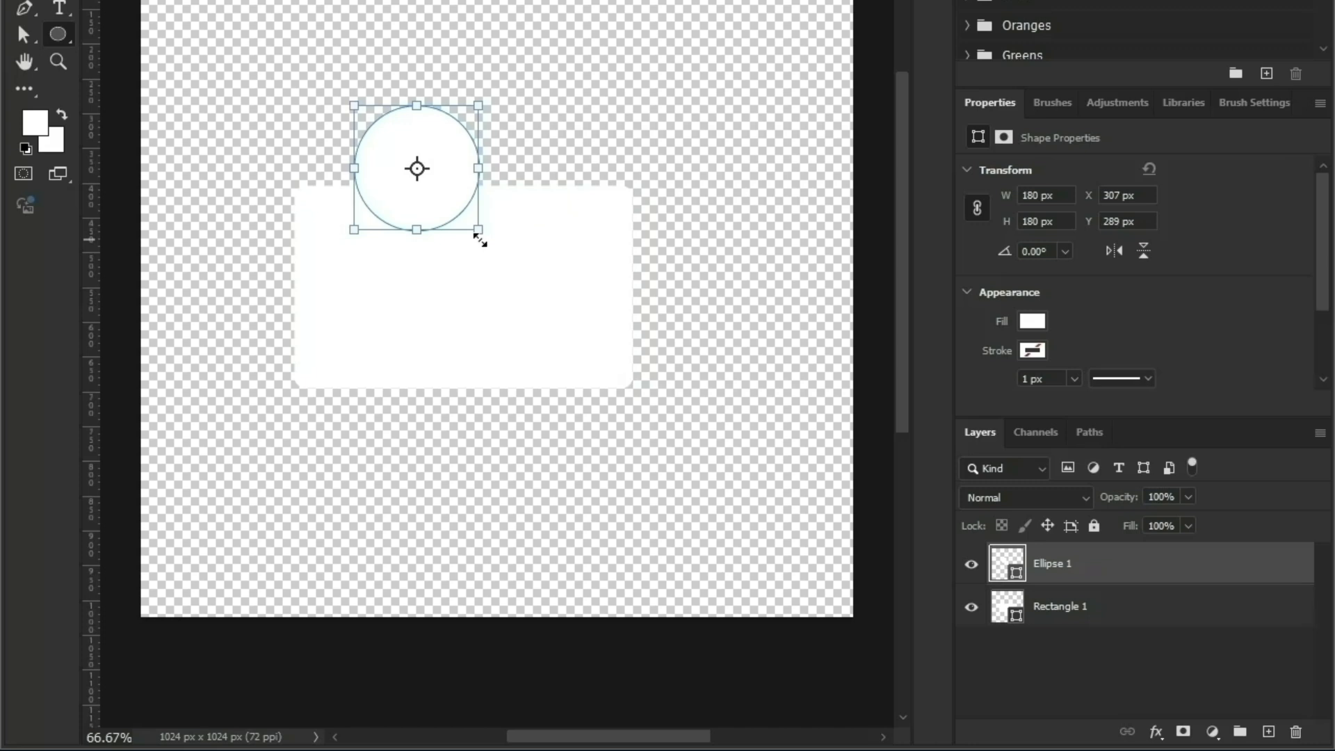
left_click_drag(453, 186, 551, 171)
- Draw a white rectangle about 121 by 158 px just right of the camera body and round its two outer corners
right_click(58, 34)
left_click(116, 48)
mouse_move(638, 237)
left_mouse_down()
mouse_move(703, 364)
mouse_move(723, 347)
left_mouse_up()
left_click_drag(699, 260, 711, 249)
left_click_drag(699, 325, 712, 337)
- Reshape the small rectangle into a lens by spreading its outer corners and narrowing the edge facing the camera body
key("a")
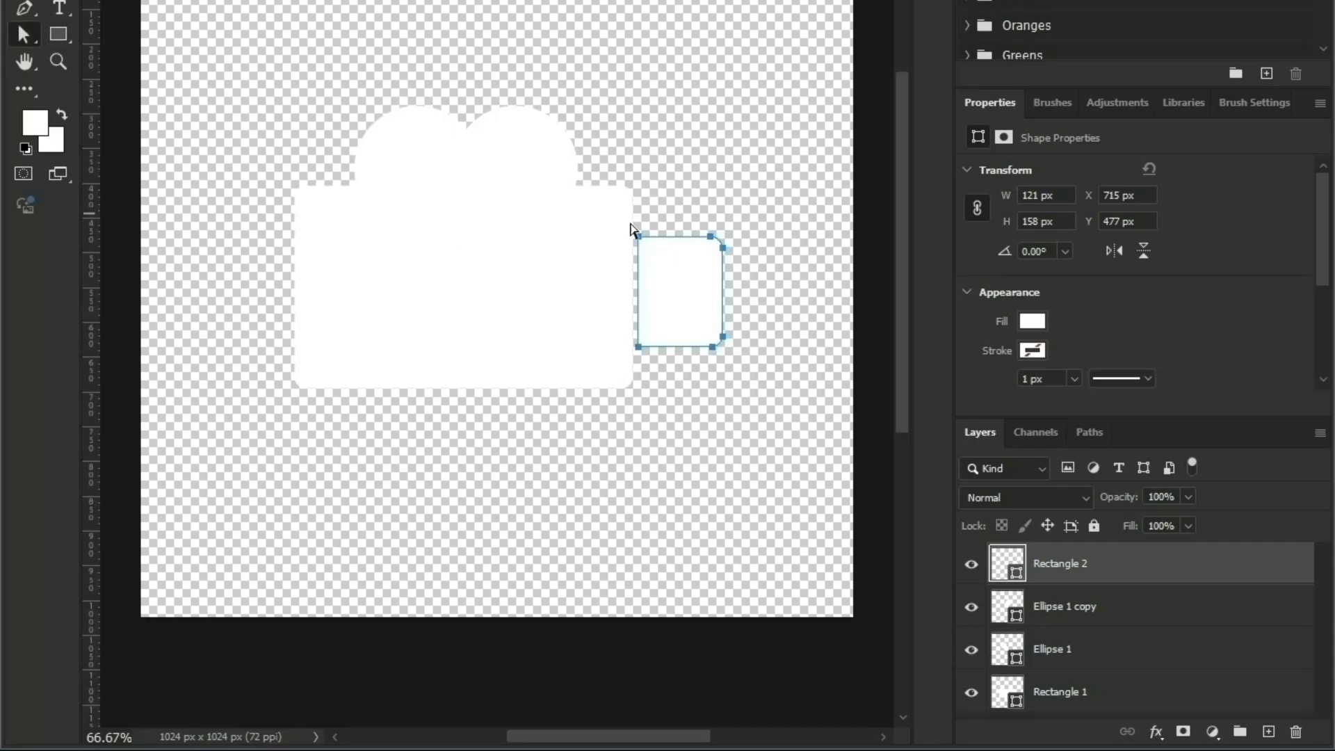
left_click_drag(749, 220, 715, 203)
left_click_drag(703, 372, 747, 271)
left_click_drag(714, 346, 713, 381)
left_click(640, 238)
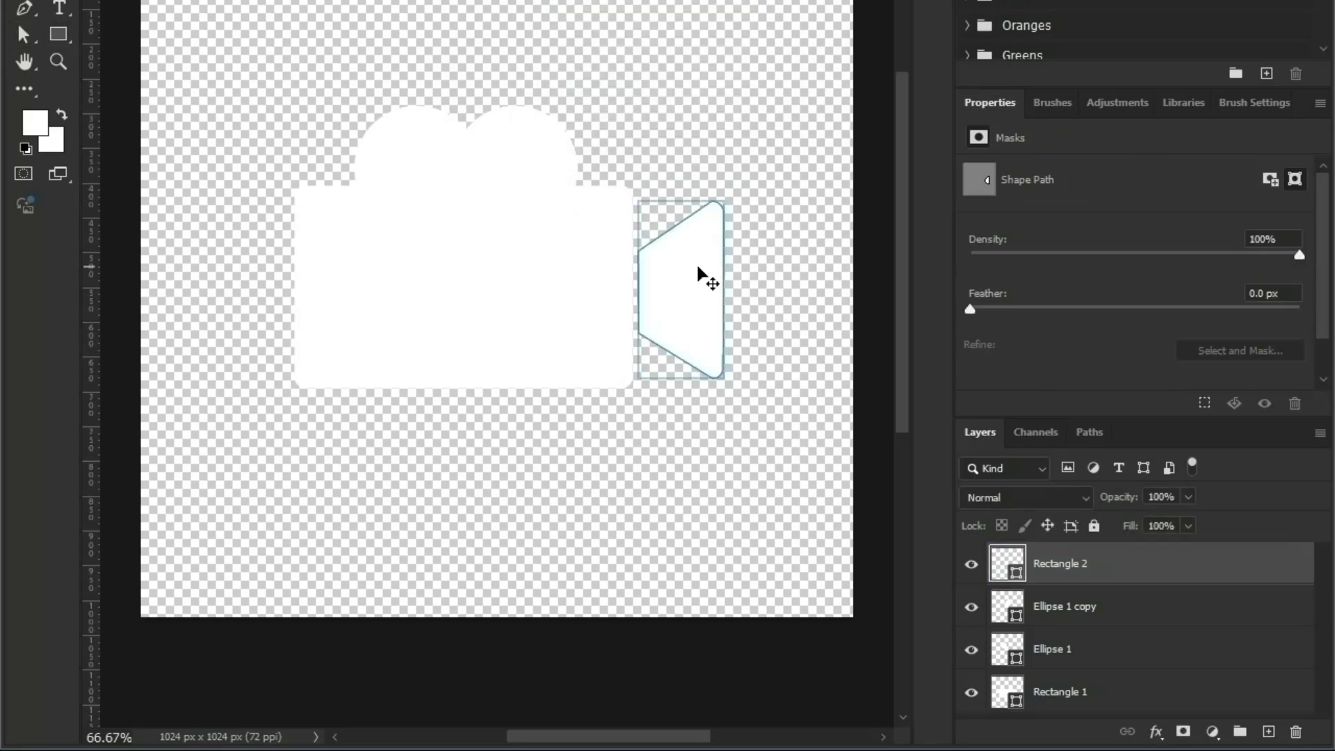
- Select all four camera shapes and scale them down together so the body is about 285 by 170 px
key("v")
left_click_drag(780, 42, 264, 466)
left_click_drag(294, 105, 382, 185)
key("Return")
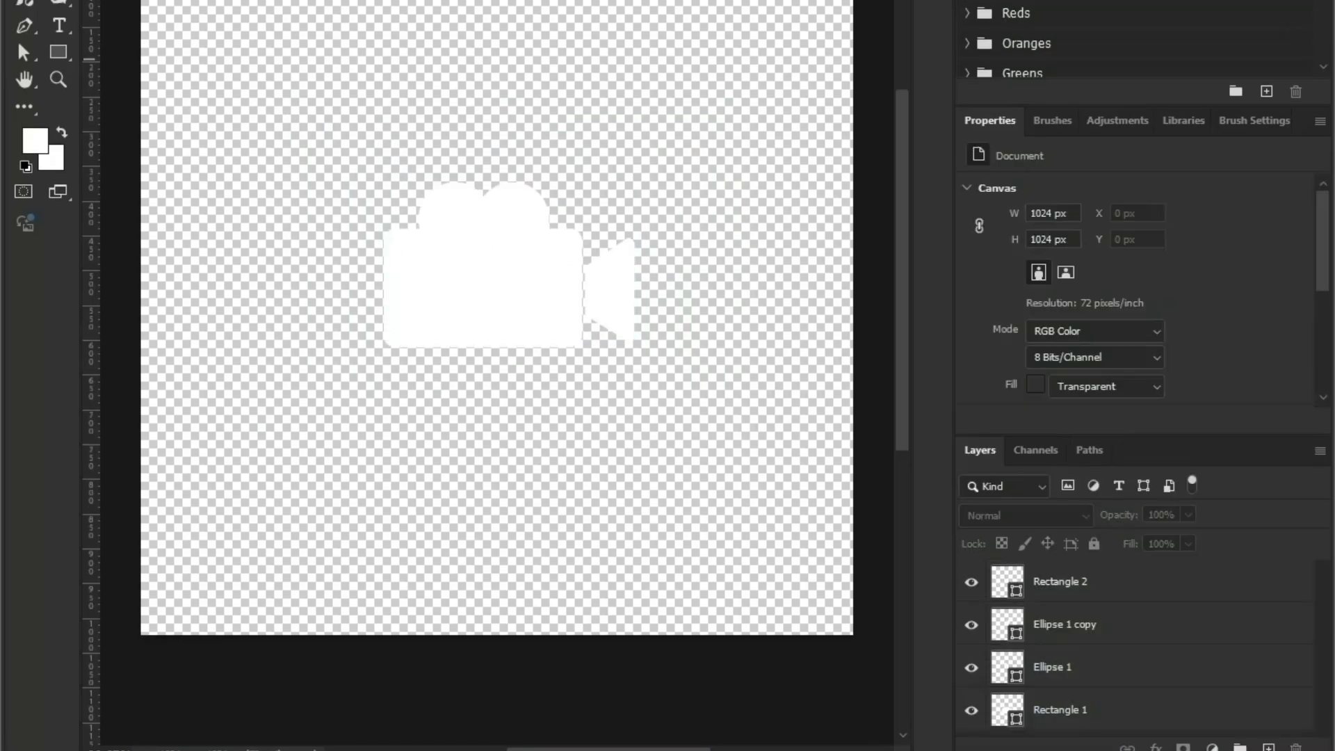
- Show the Timeline and create a video timeline for the camera shapes
left_click(431, 17)
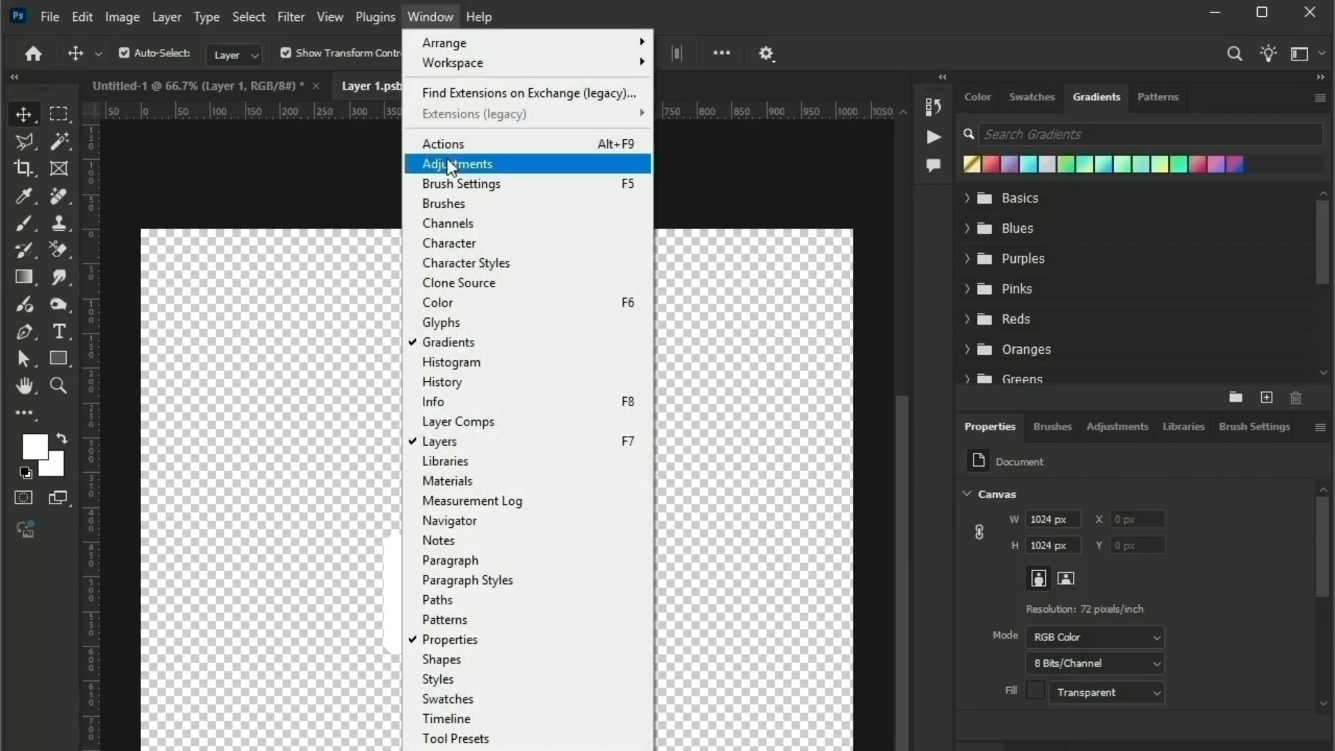
left_click(466, 718)
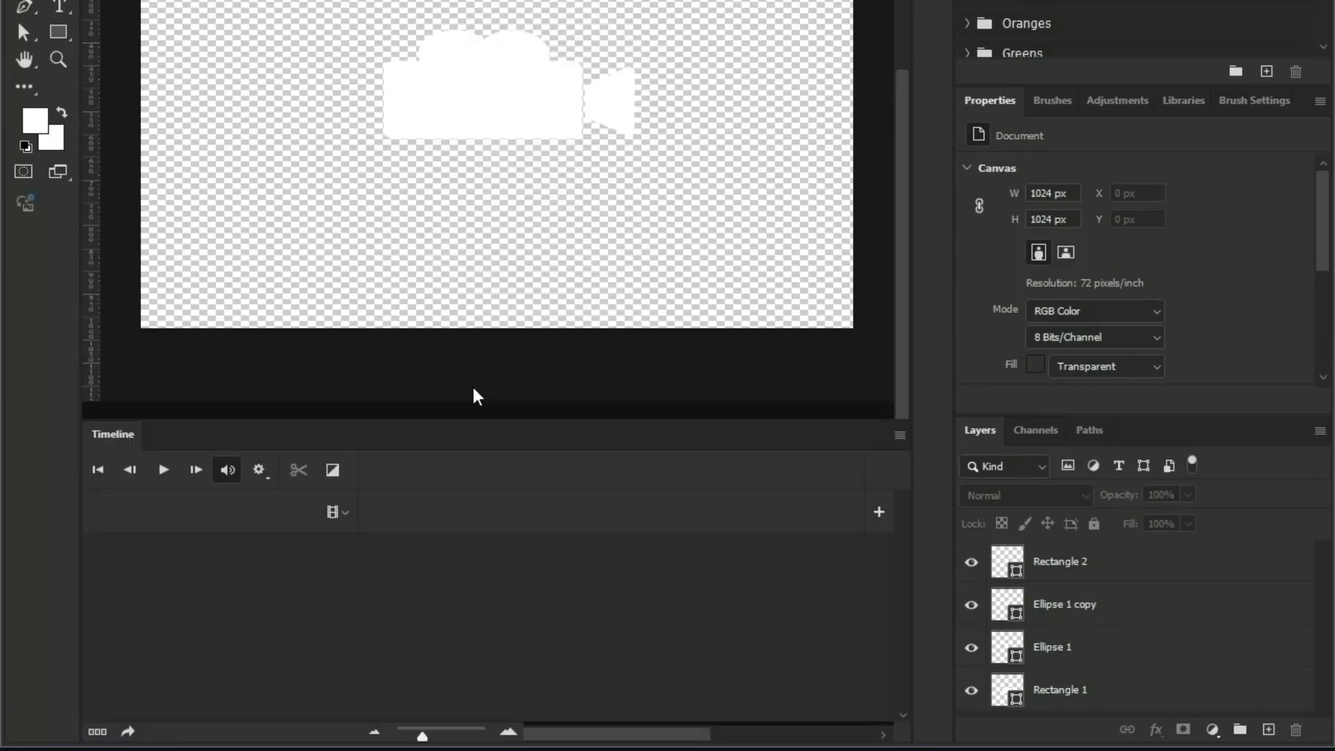
left_click(464, 614)
- Convert Rectangle 2, Ellipse 1 copy, Ellipse 1 and Rectangle 1 into separate smart objects
left_click(1034, 591)
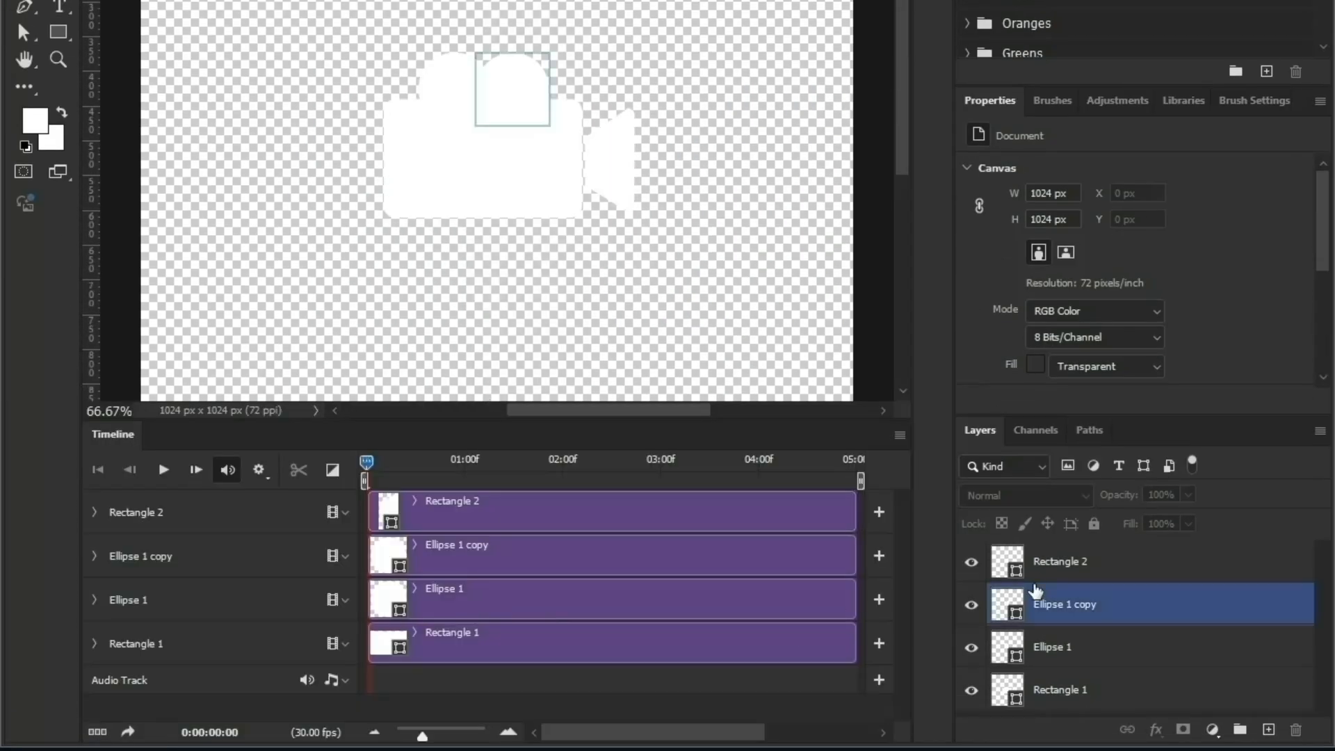
right_click(1034, 591)
left_click(1233, 408)
left_click(1092, 647)
right_click(1092, 647)
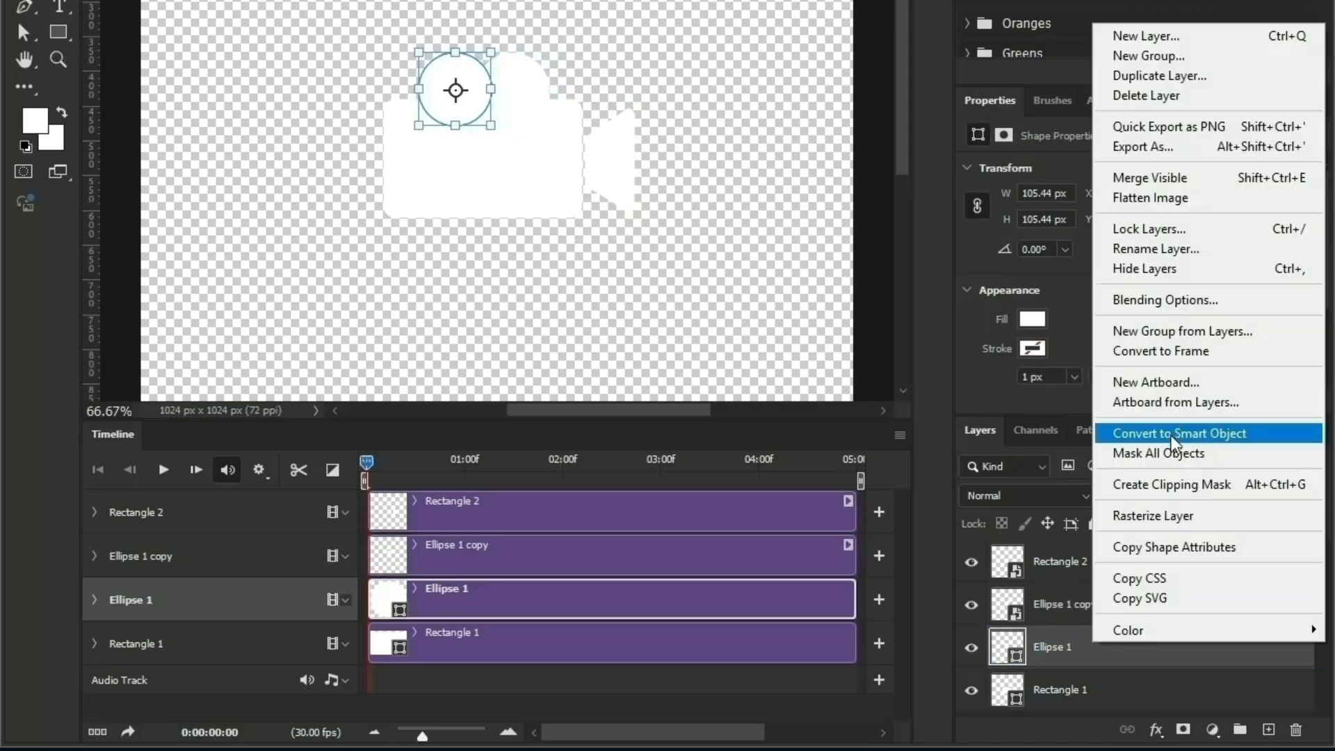
left_click(1174, 433)
left_click(1095, 692)
right_click(1113, 691)
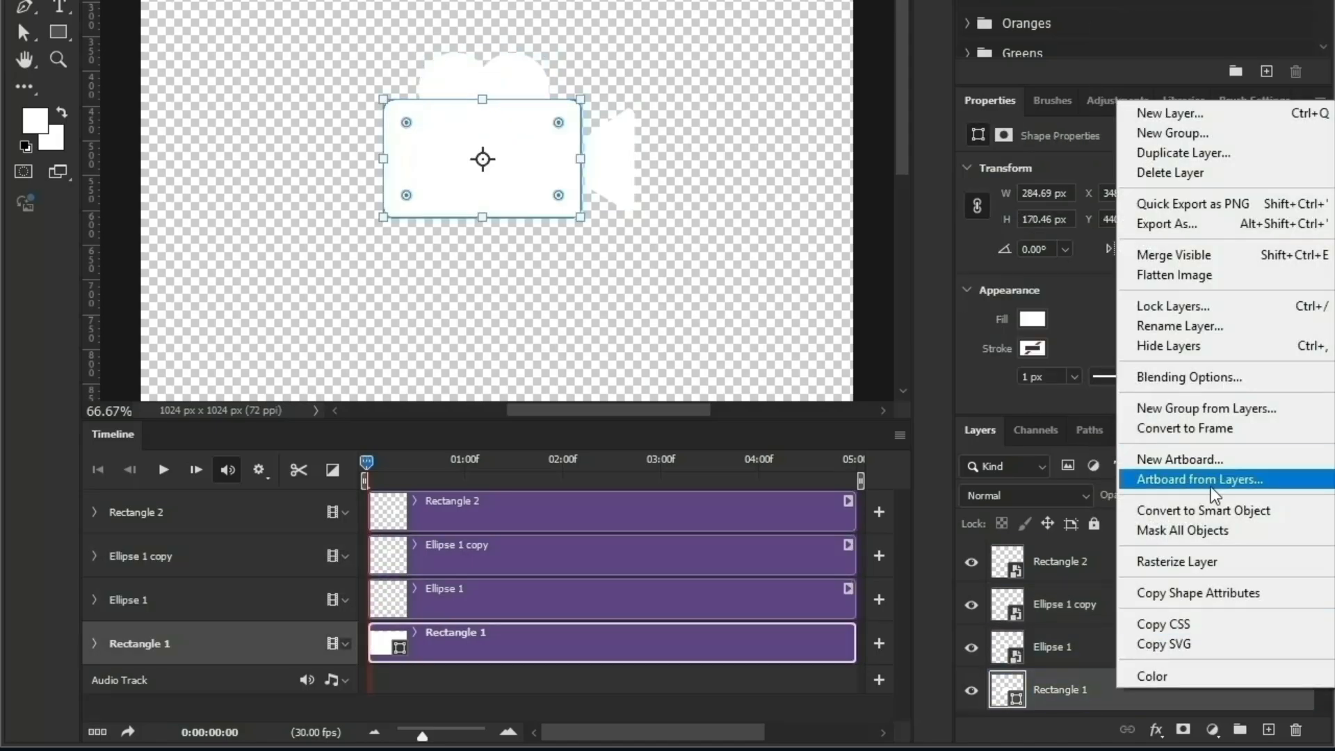
left_click(1214, 509)
- Enable Transform keyframing at the first frame for Rectangle 2, Ellipse 1 copy, Ellipse 1 and Rectangle 1
left_click(94, 512)
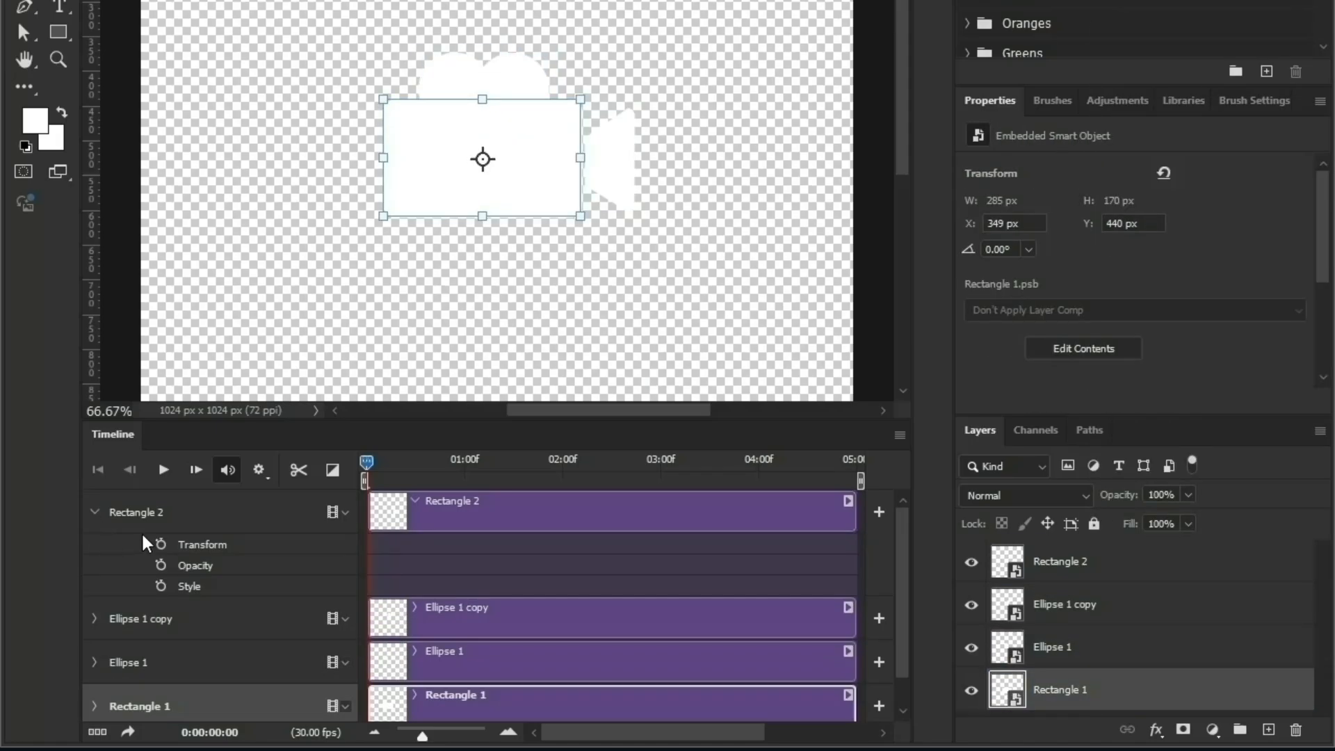
left_click(161, 544)
left_click(94, 618)
left_click(161, 651)
scroll(875, 585, "down", 3)
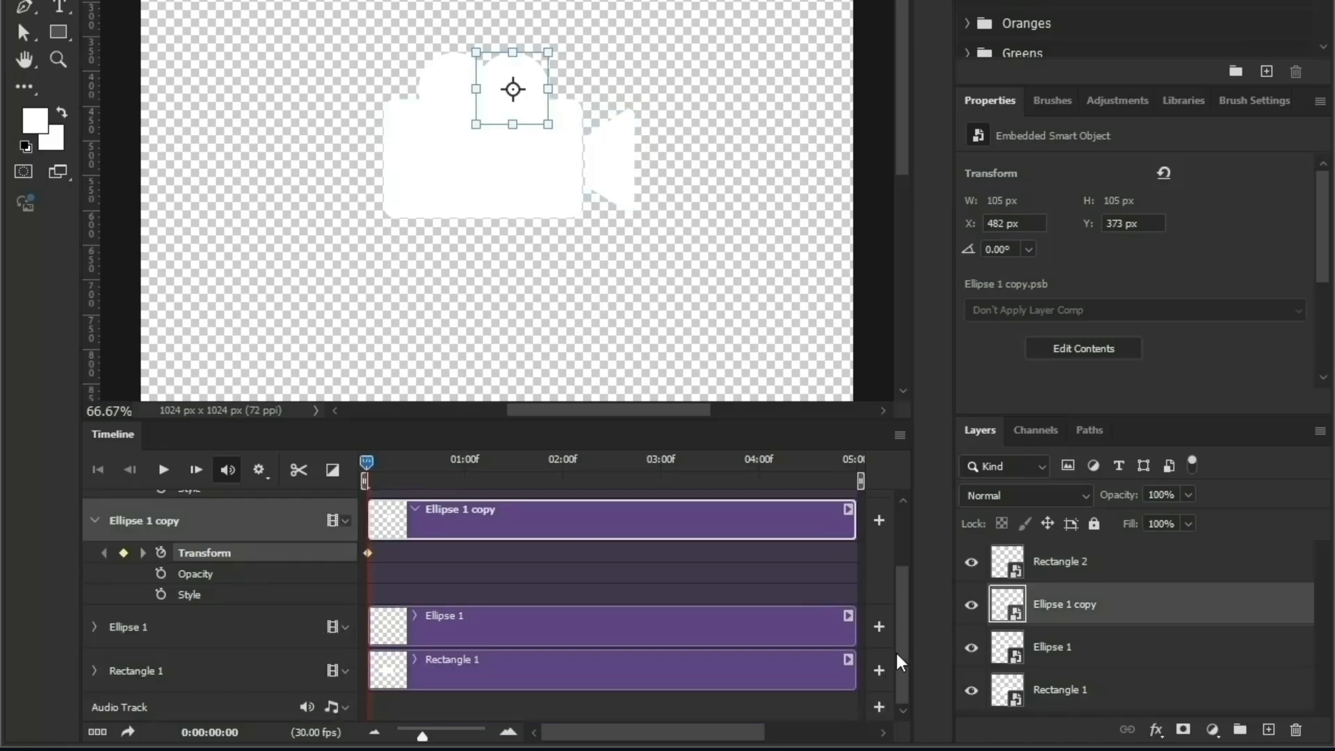
left_click(95, 626)
left_click(160, 657)
scroll(903, 645, "down", 2)
left_click(94, 670)
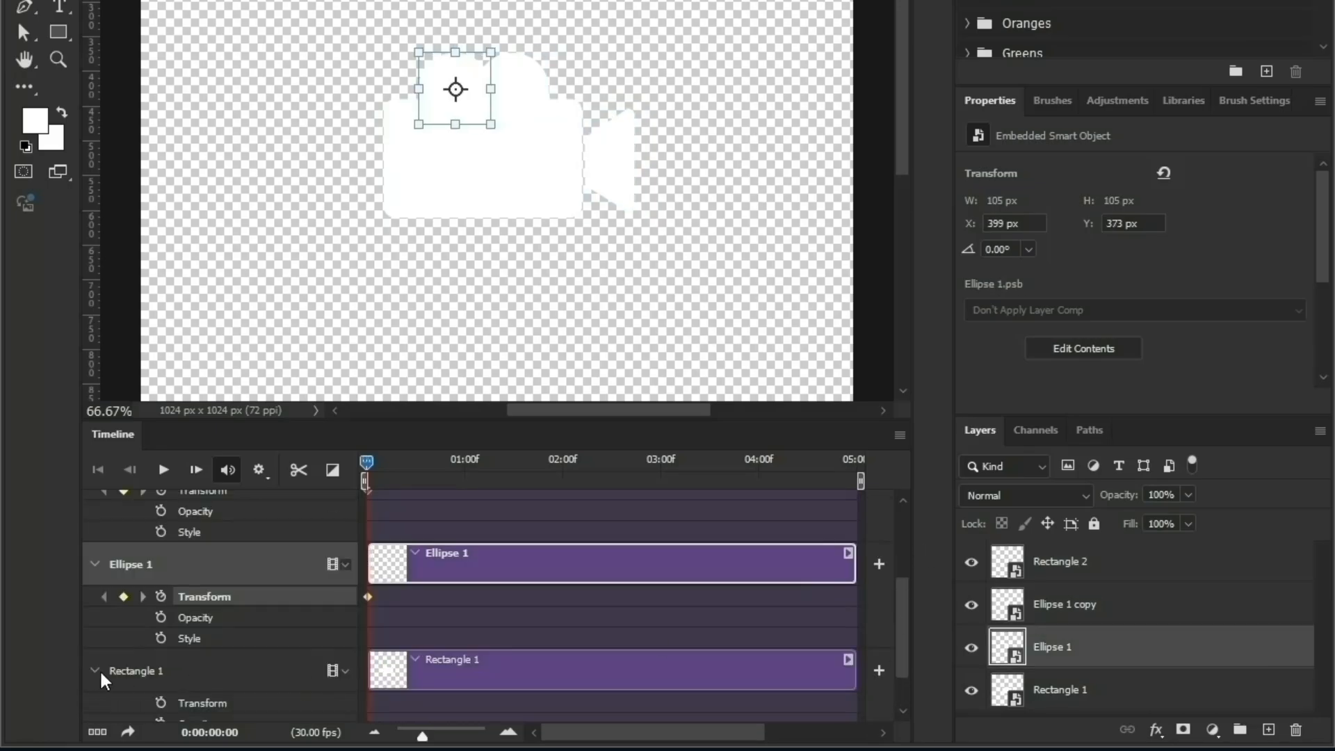
left_click(160, 703)
- At frame 3, move the lens near the canvas's lower-right corner and rotate it about 43°
scroll(897, 592, "up", 4)
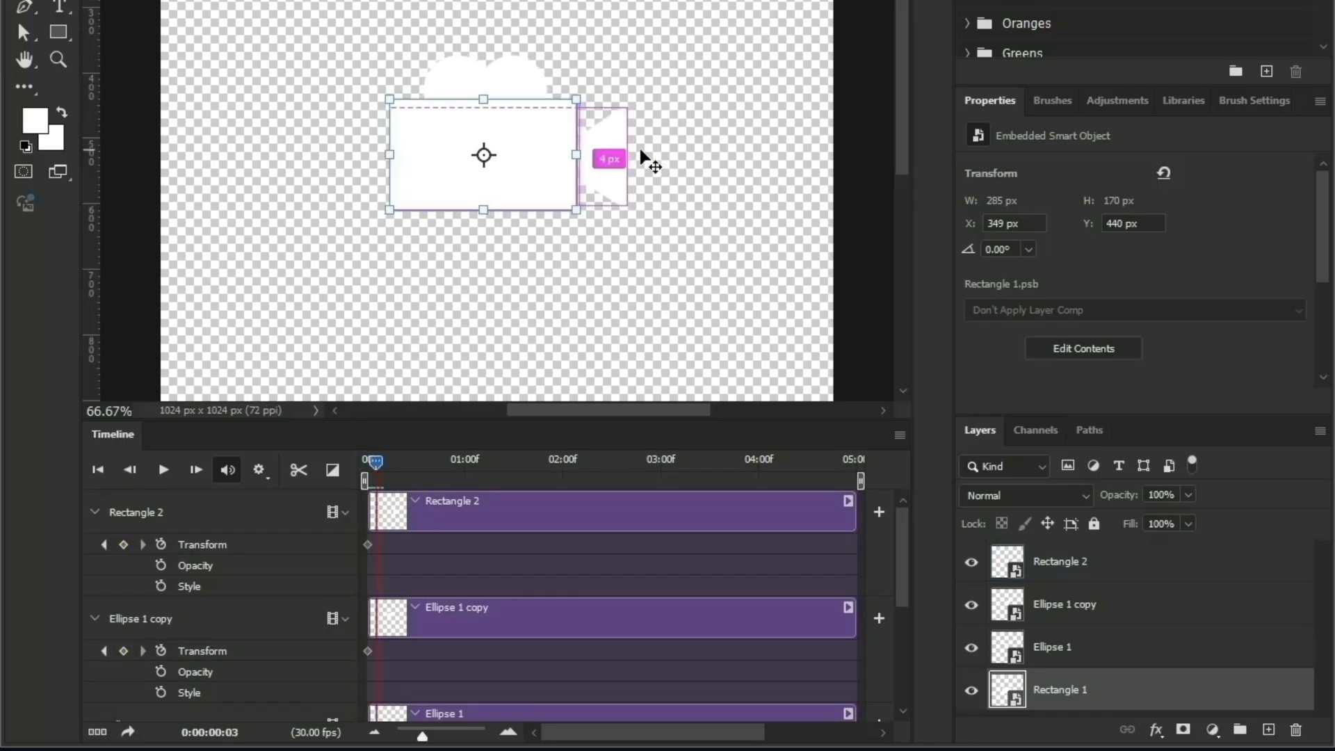
key("ctrl+minus")
key("ctrl+minus")
left_click(618, 203)
left_click_drag(618, 203, 651, 279)
left_click_drag(653, 226, 672, 248)
- Move the camera body near the canvas's lower-left corner at frame 3 and rotate it about 52°
left_click_drag(489, 126, 408, 230)
left_click_drag(450, 179, 474, 229)
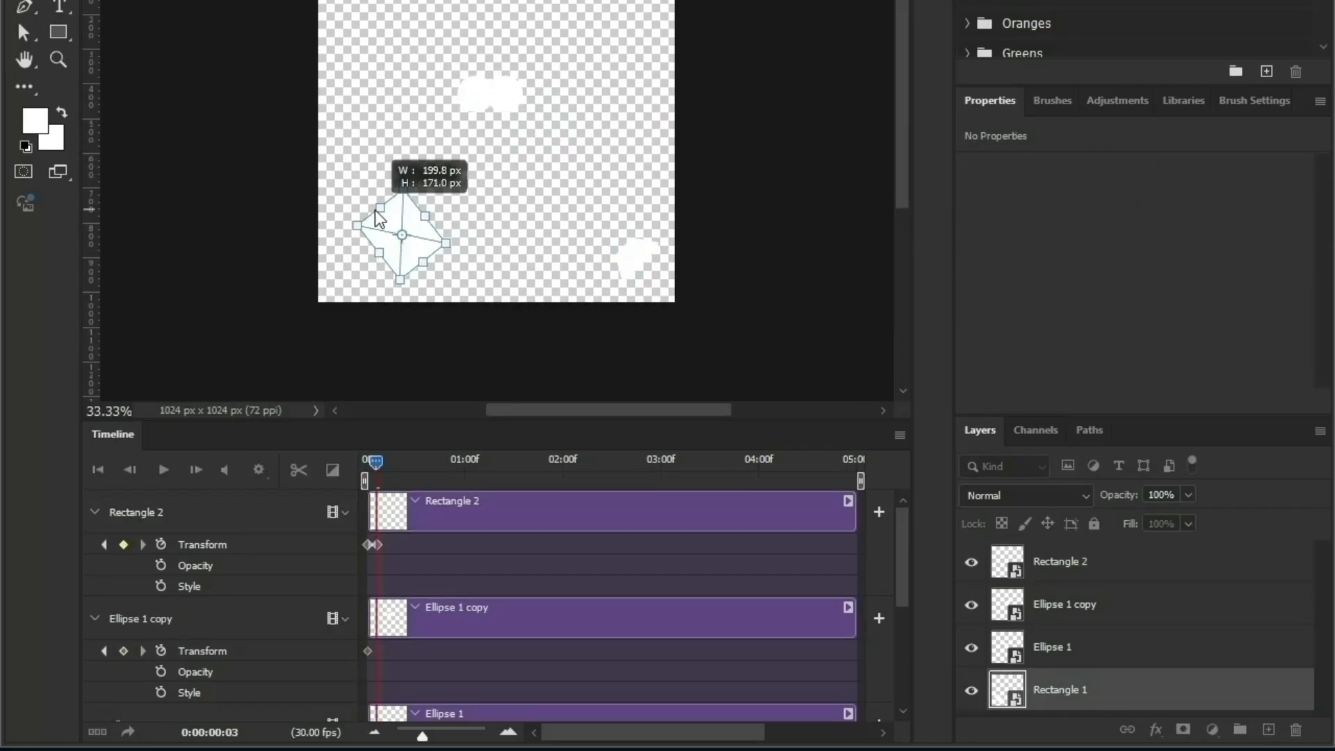
key("Return")
- Move one reel circle near the canvas's upper-left corner and the other near its upper-right corner at frame 3
left_click(476, 95)
left_click_drag(476, 95, 369, 1)
left_click(517, 96)
left_click_drag(518, 162, 643, 57)
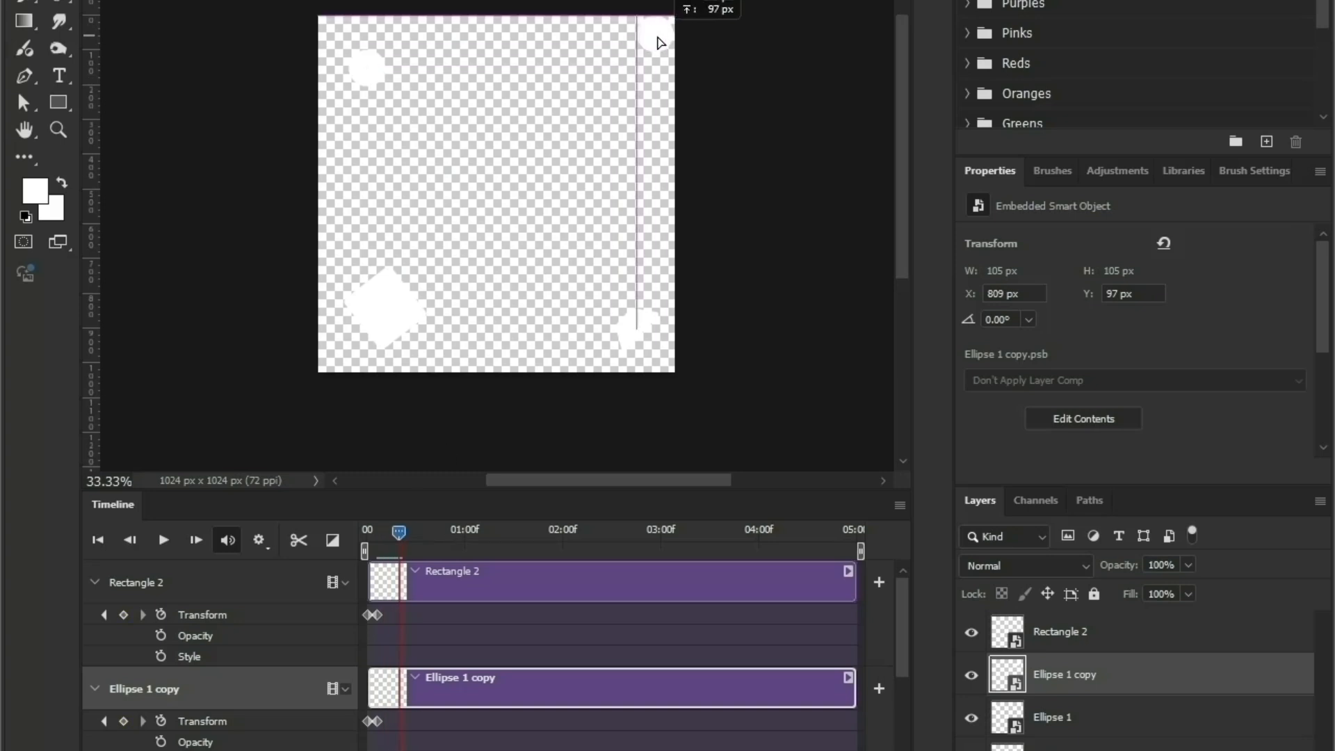
- About a third of a second in, push the reel circles, lens and camera body fully into their canvas corners
left_click_drag(369, 70, 340, 36)
left_click(644, 348)
left_click_drag(644, 359, 645, 356)
left_click_drag(384, 327, 361, 352)
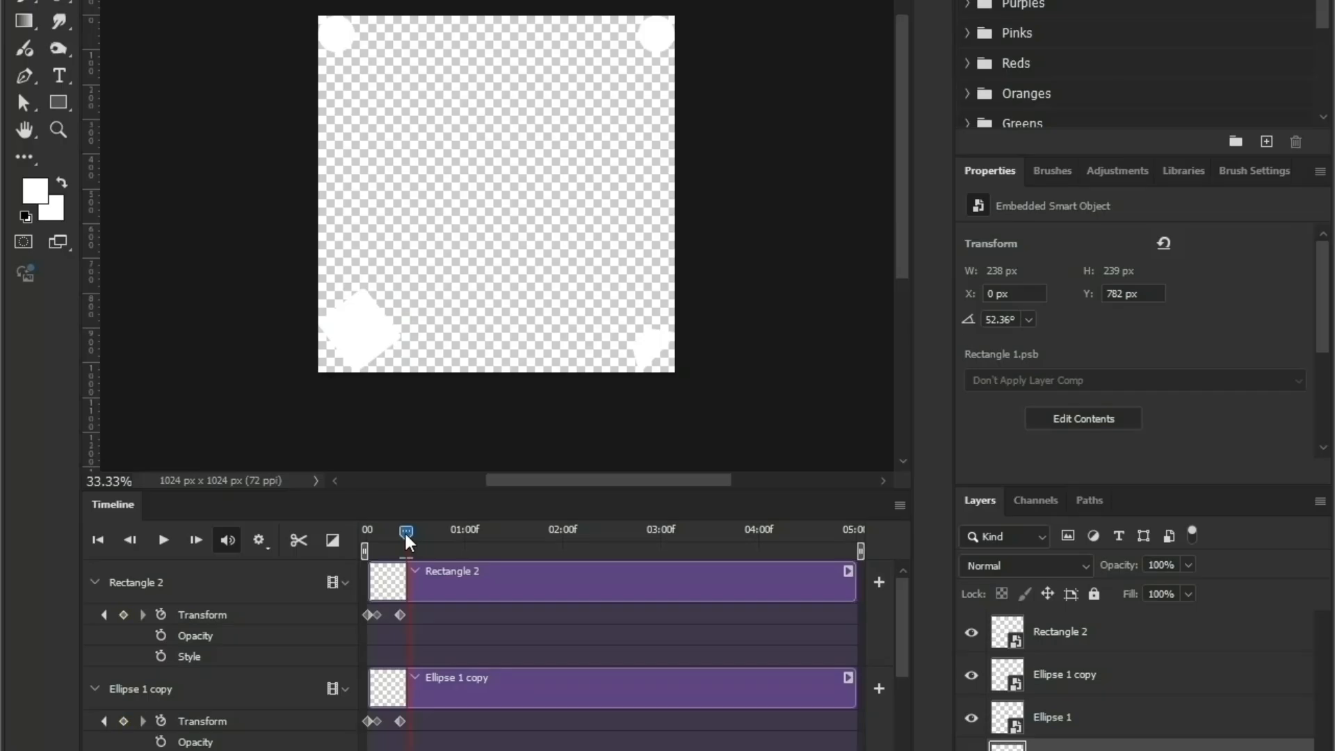
- Add a Transform keyframe to all four layers shortly after the corner keyframes to hold the scattered positions
left_click(124, 616)
left_click(125, 723)
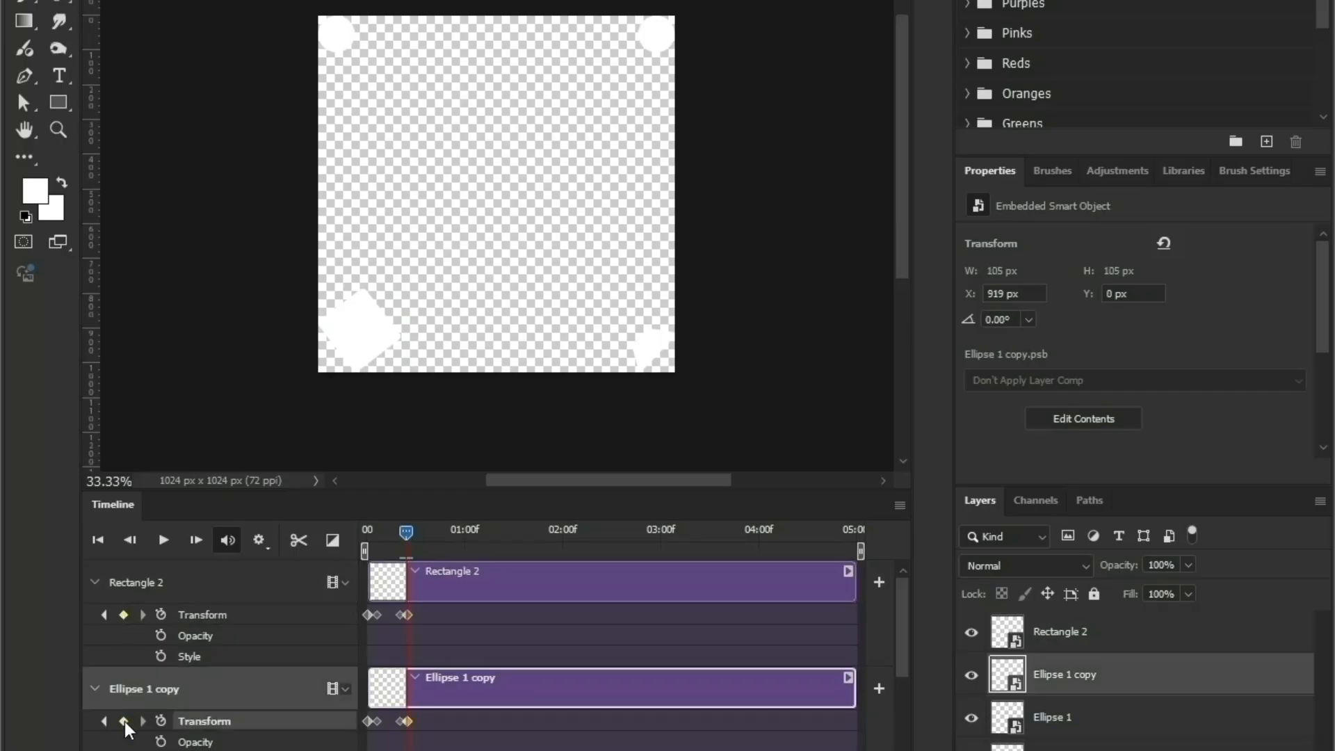
left_click_drag(901, 619, 875, 736)
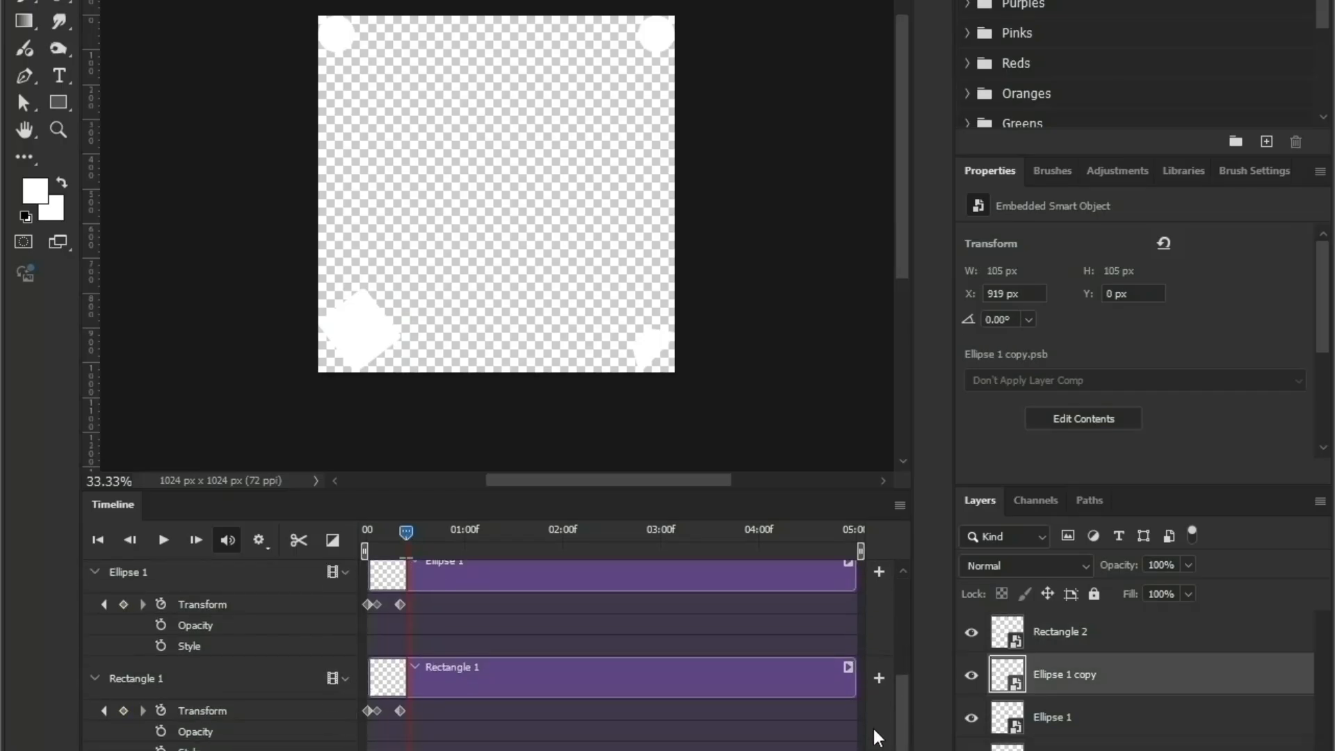
left_click(124, 605)
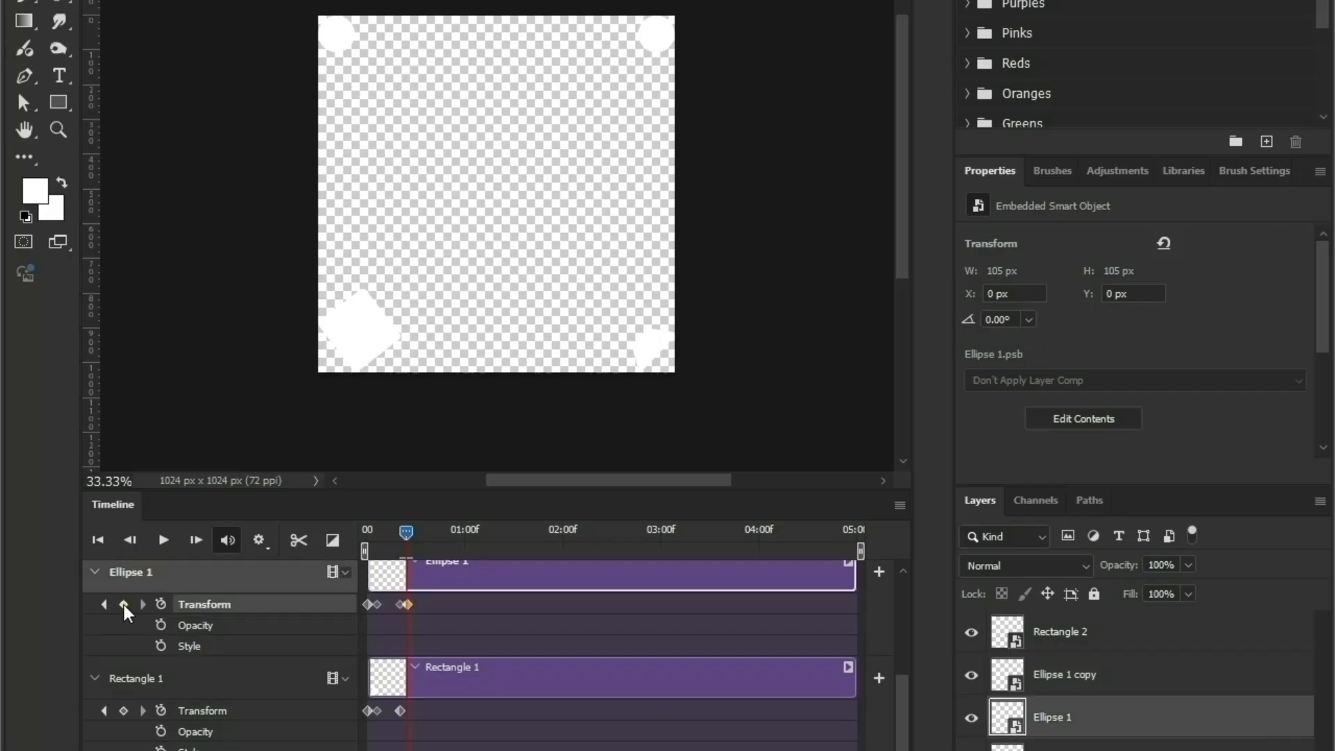
left_click(123, 711)
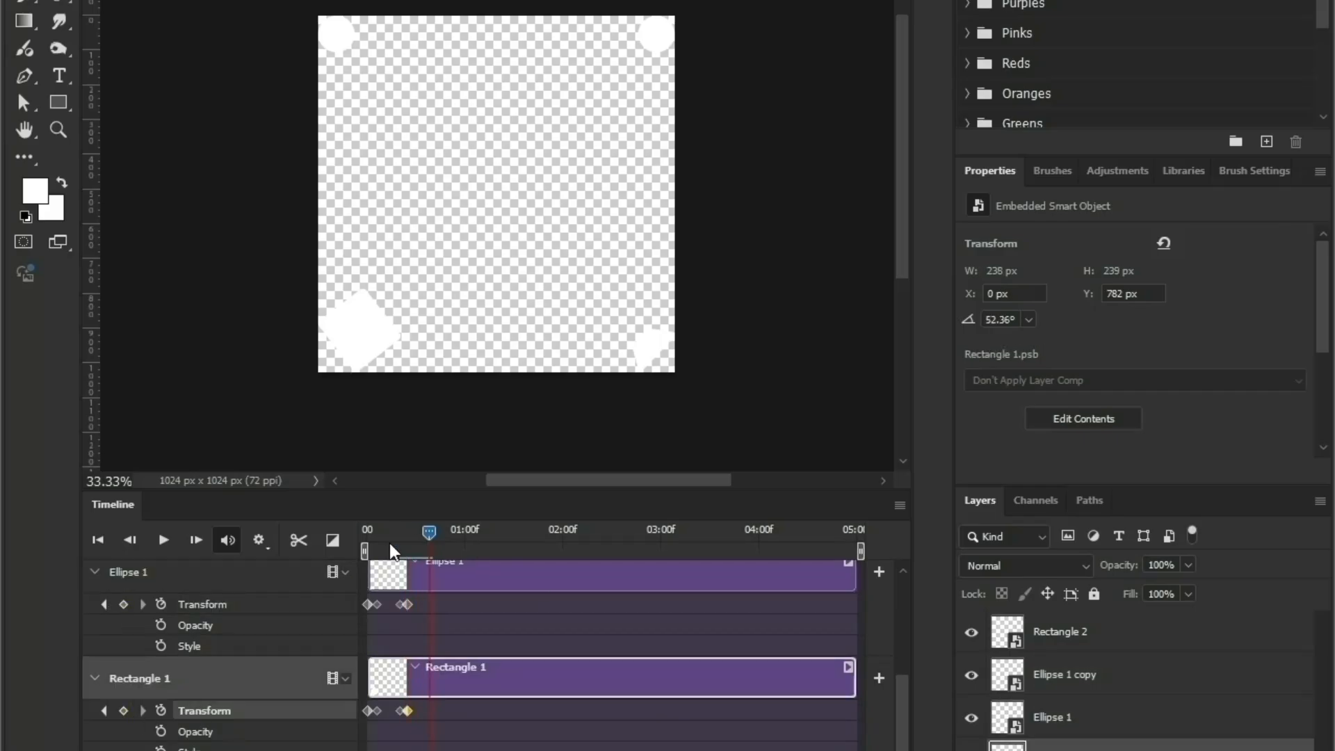
- Copy Rectangle 1's first Transform keyframe and paste it at the playhead to return the camera body to its original place
left_click(365, 710)
right_click(366, 710)
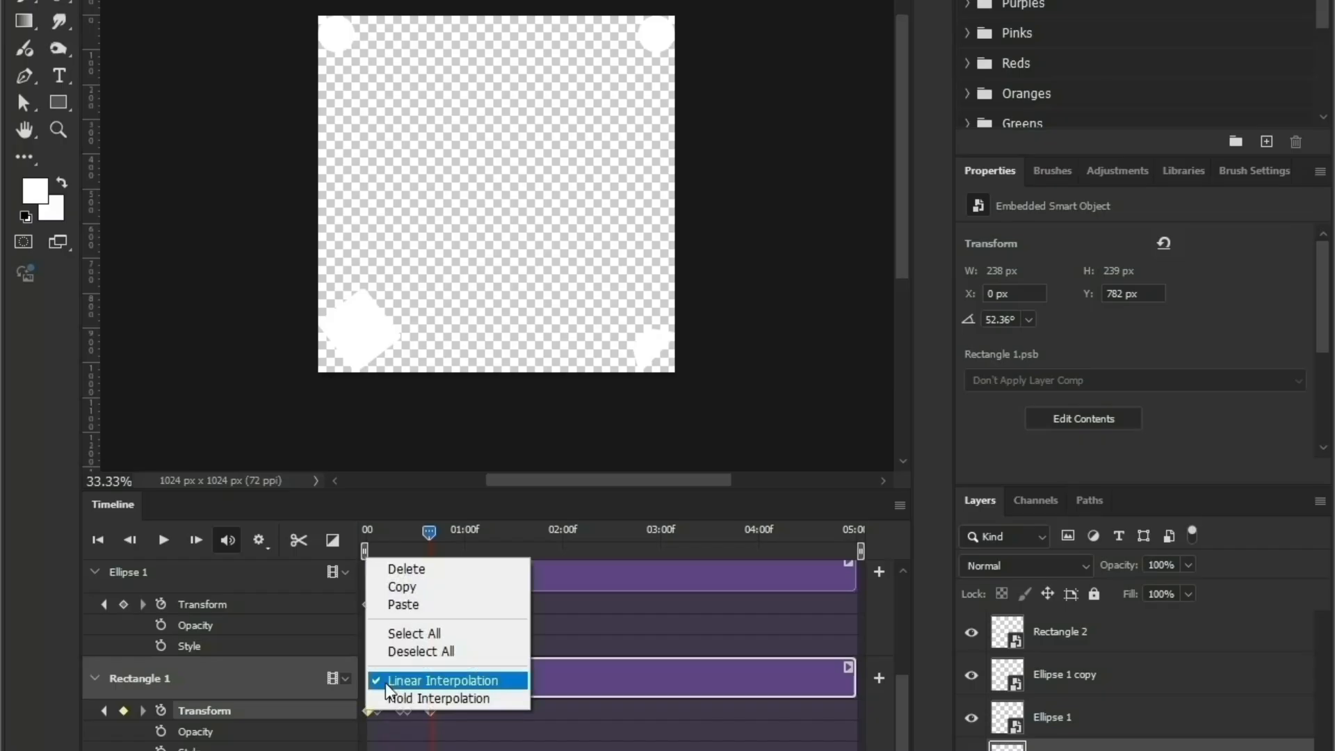
left_click(412, 588)
right_click(430, 710)
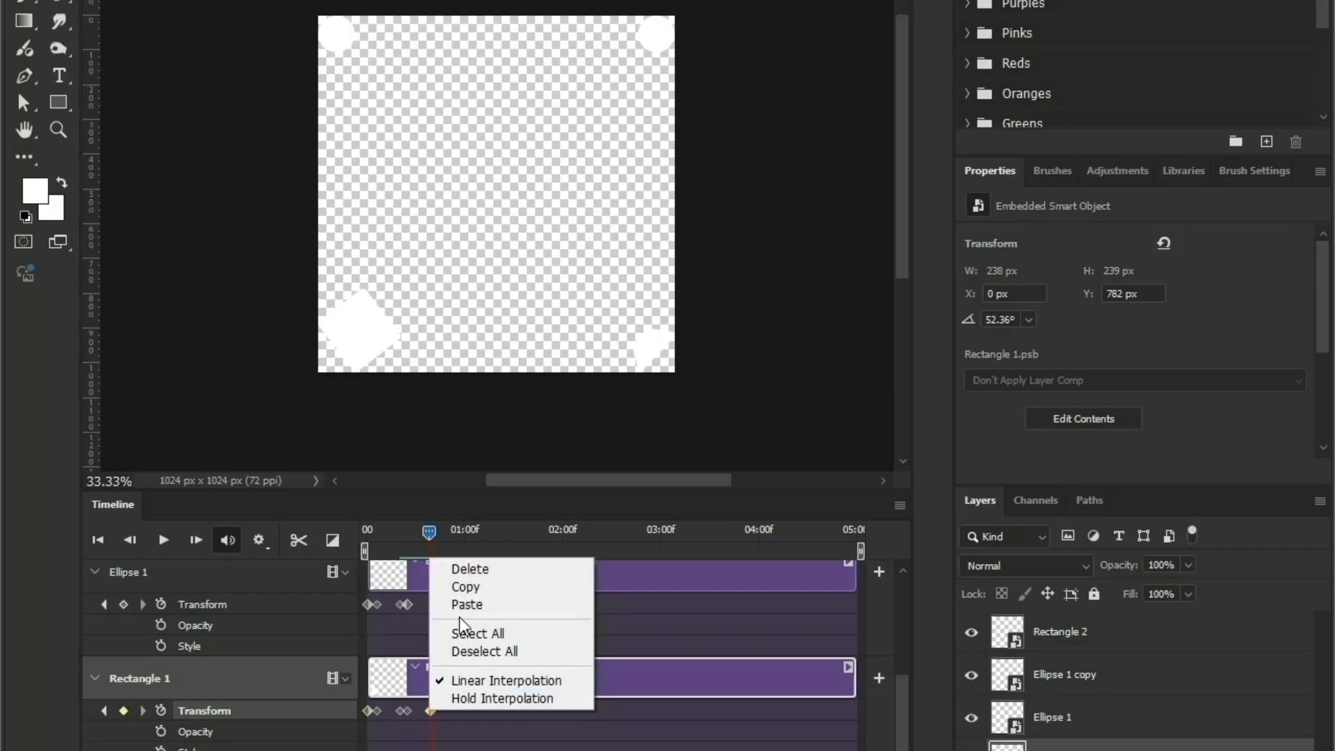
left_click(461, 599)
- Add a Transform keyframe to Ellipse 1 at the playhead and paste its first keyframe there
left_click(124, 604)
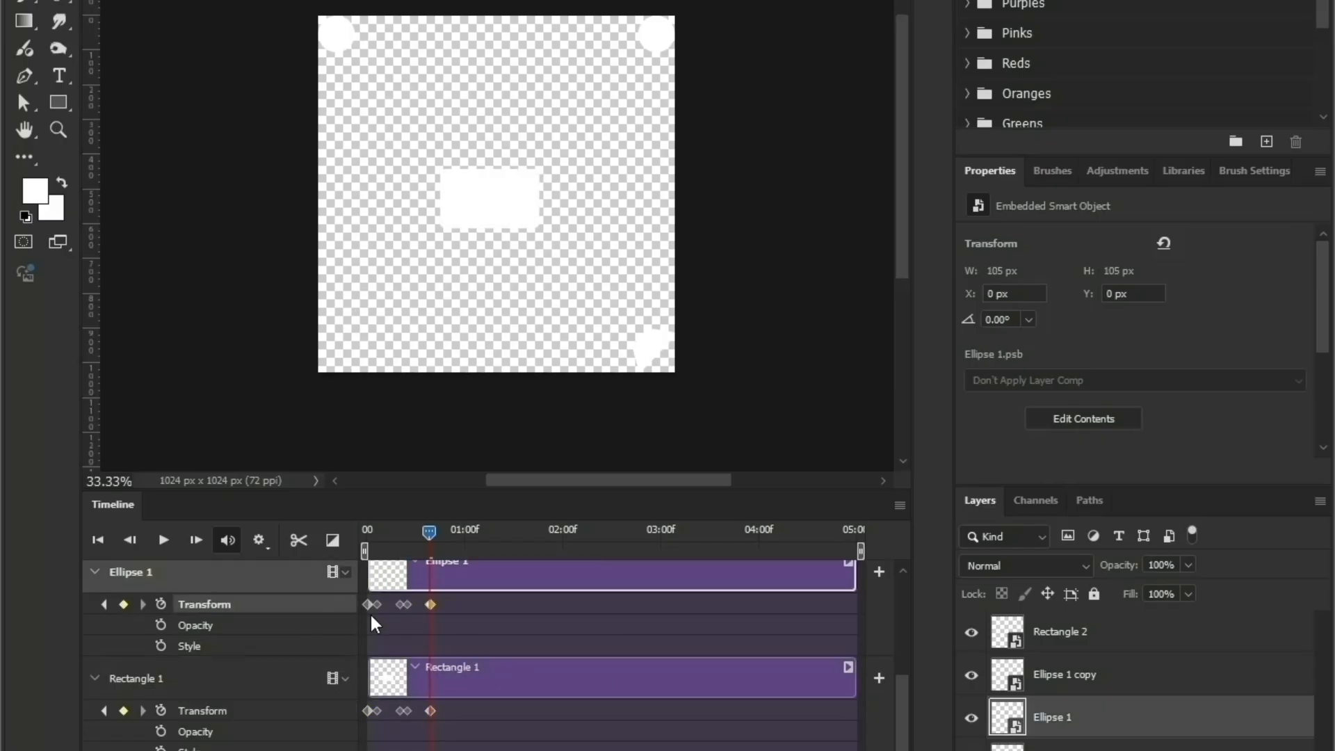
right_click(366, 605)
left_click(399, 632)
right_click(431, 605)
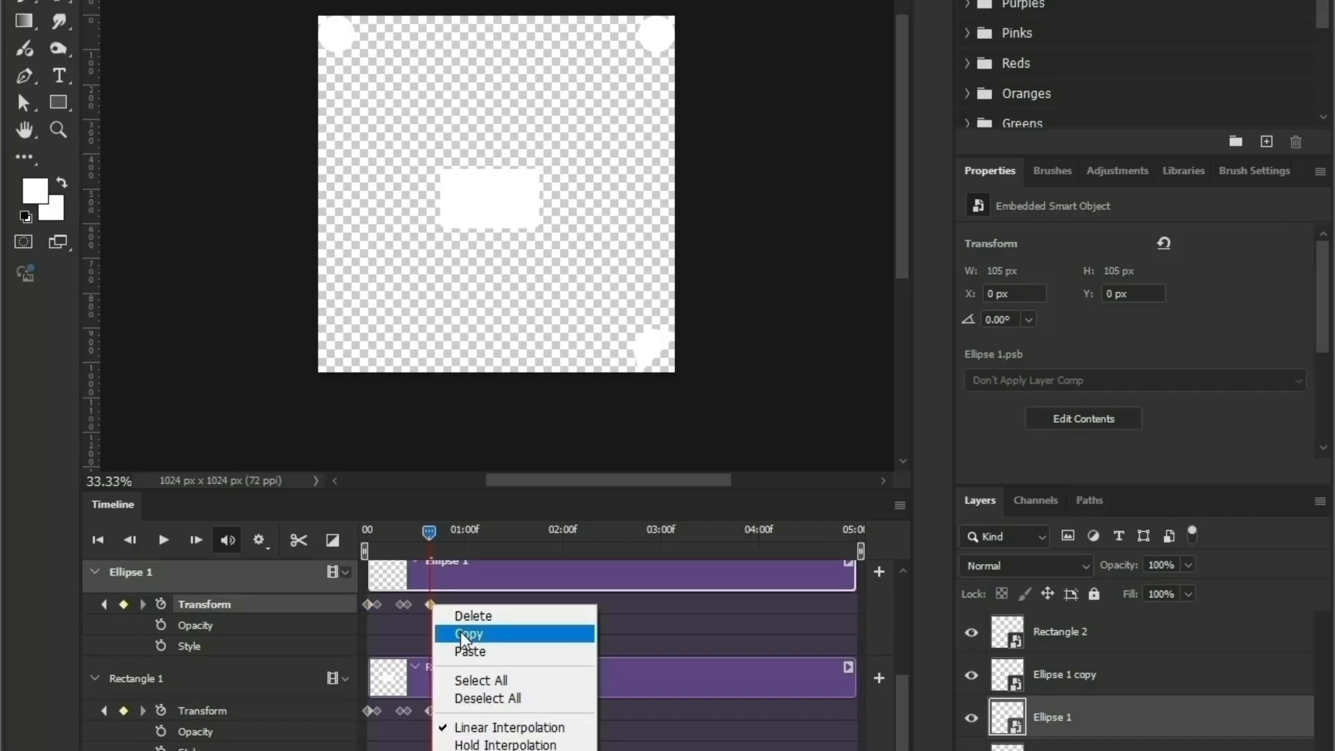
left_click(465, 649)
- Add a Transform keyframe to Ellipse 1 copy at the playhead and paste its first keyframe there
left_click_drag(900, 708, 900, 611)
left_click(124, 721)
right_click(367, 721)
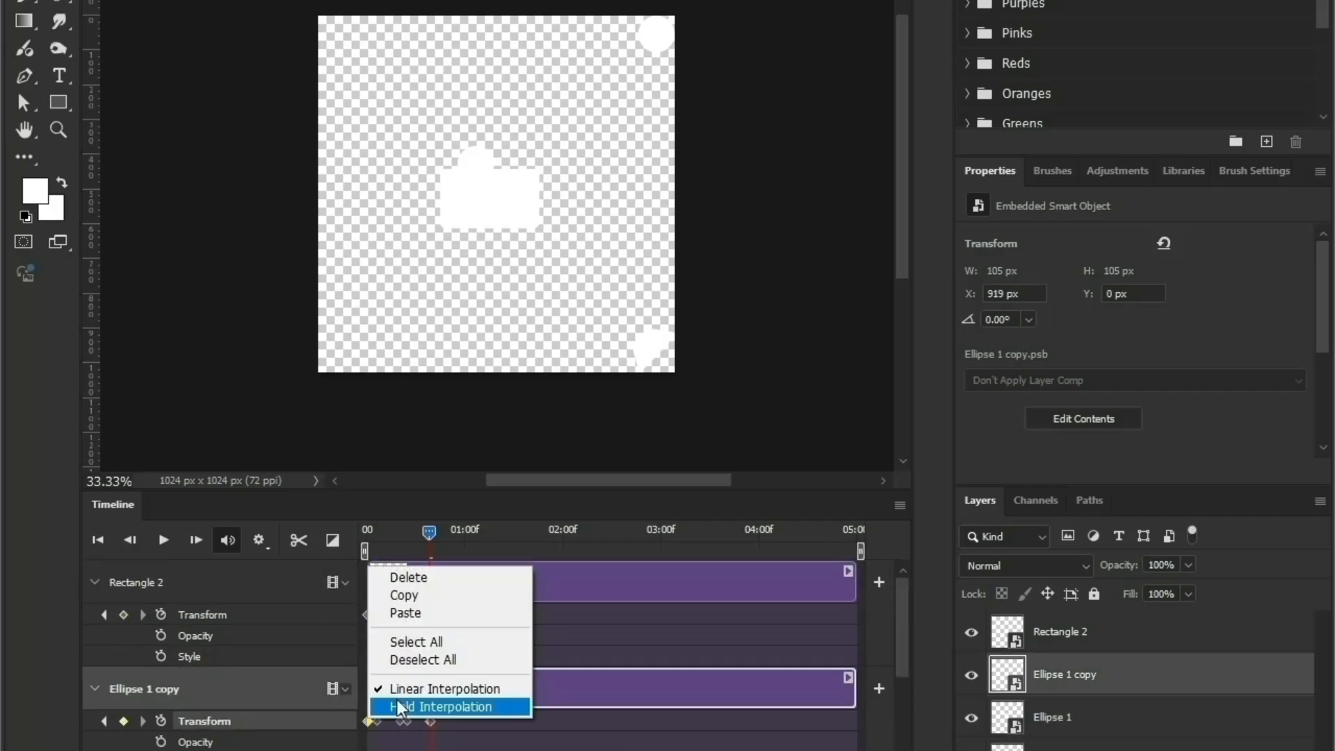
left_click(405, 596)
right_click(431, 721)
left_click(470, 612)
- Add a Transform keyframe to Rectangle 2 at the playhead and paste its first keyframe there
left_click(124, 615)
right_click(367, 615)
left_click(404, 641)
right_click(430, 615)
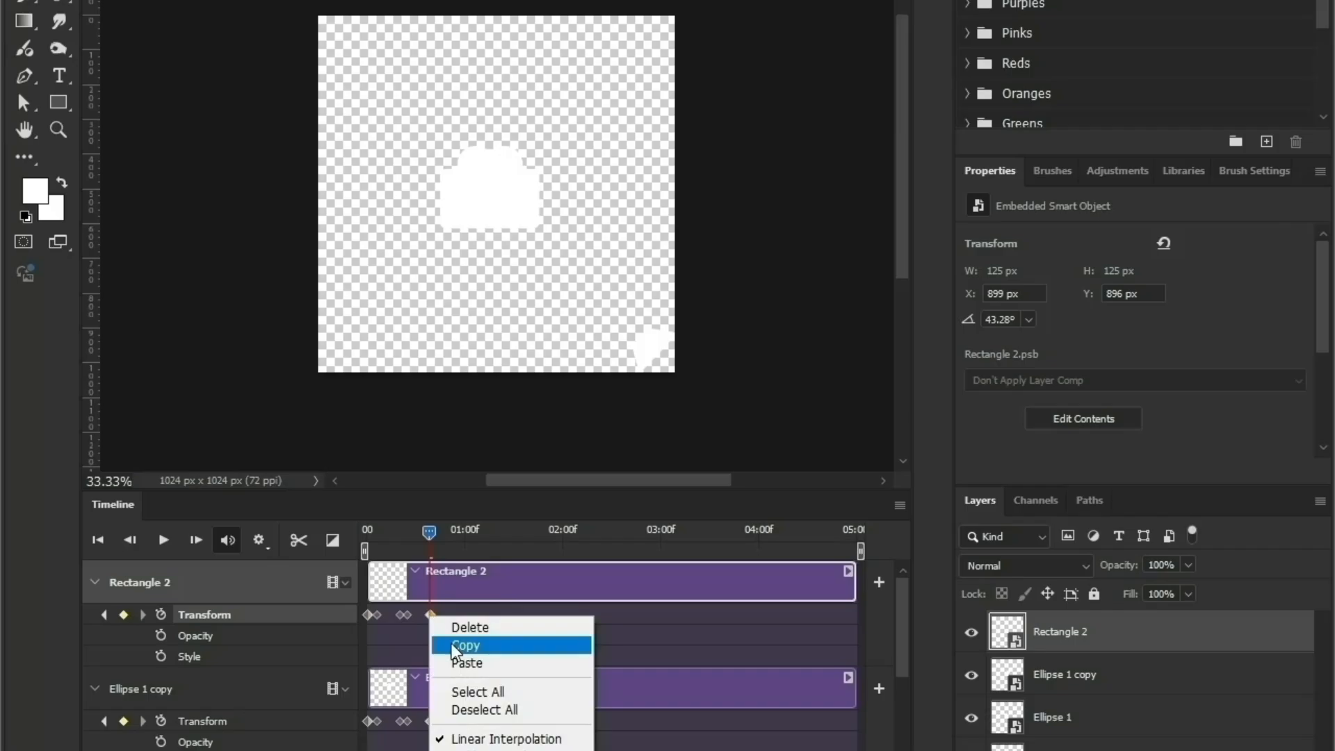
left_click(466, 660)
- Place the playhead at about one second and add Transform keyframes to all four layers to hold the assembled camera
left_click_drag(430, 532, 501, 539)
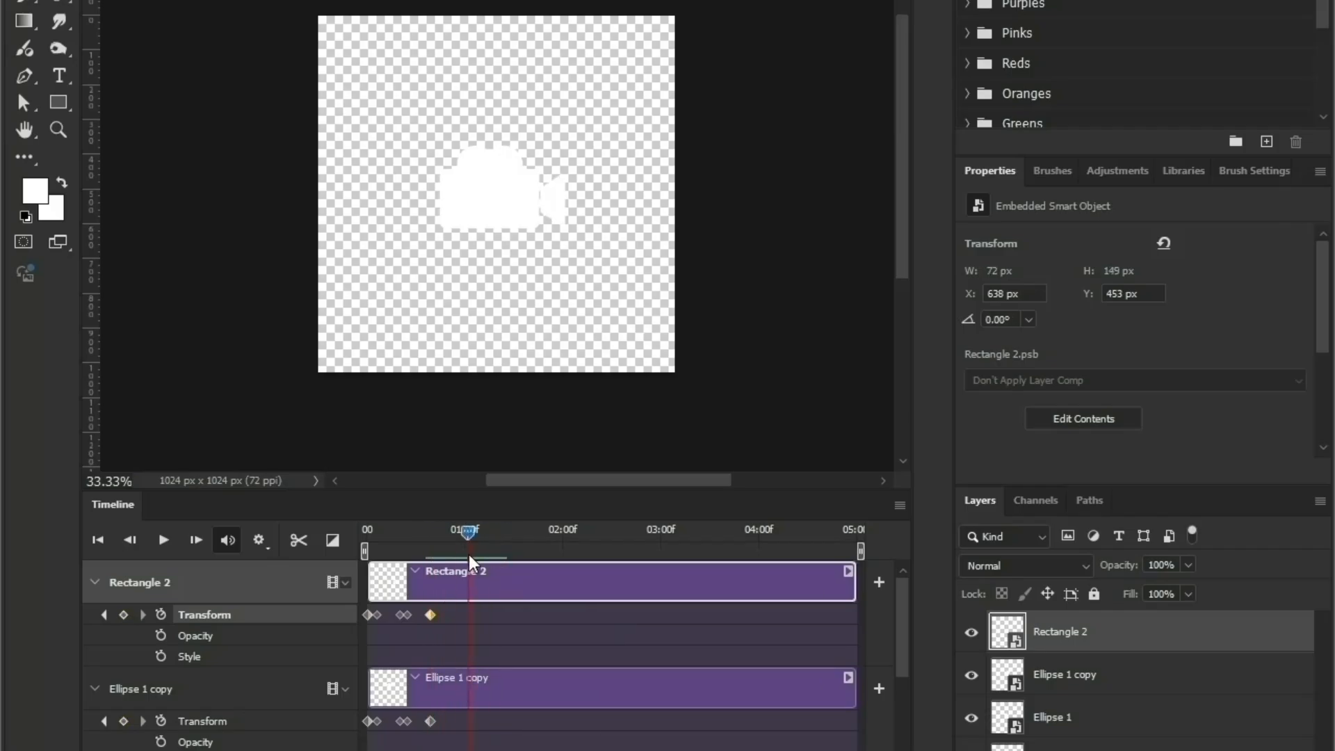
left_click(124, 615)
left_click(124, 722)
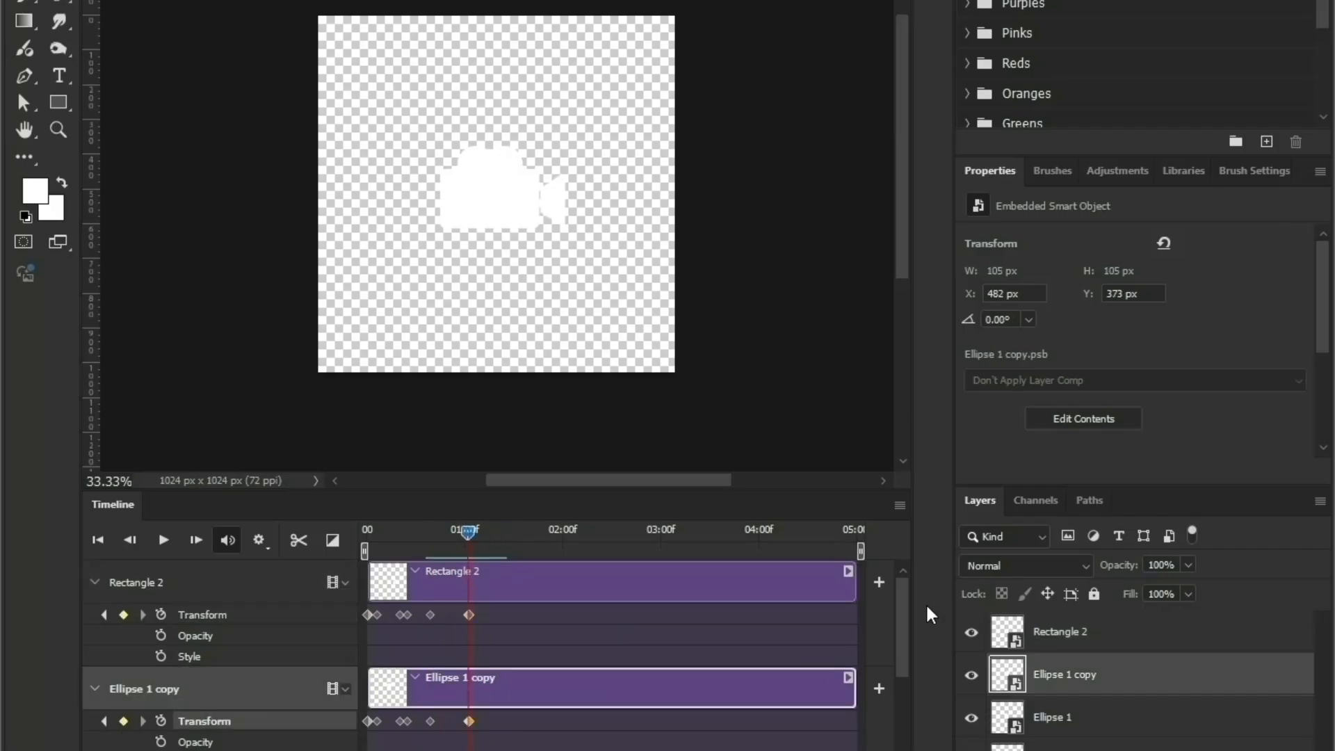
scroll(605, 653, "down", 3)
- Shift the Rectangle 2 lens slightly outward, and at about 1.4 seconds scatter it to the canvas's upper right, rotated about -32°
left_click(549, 199)
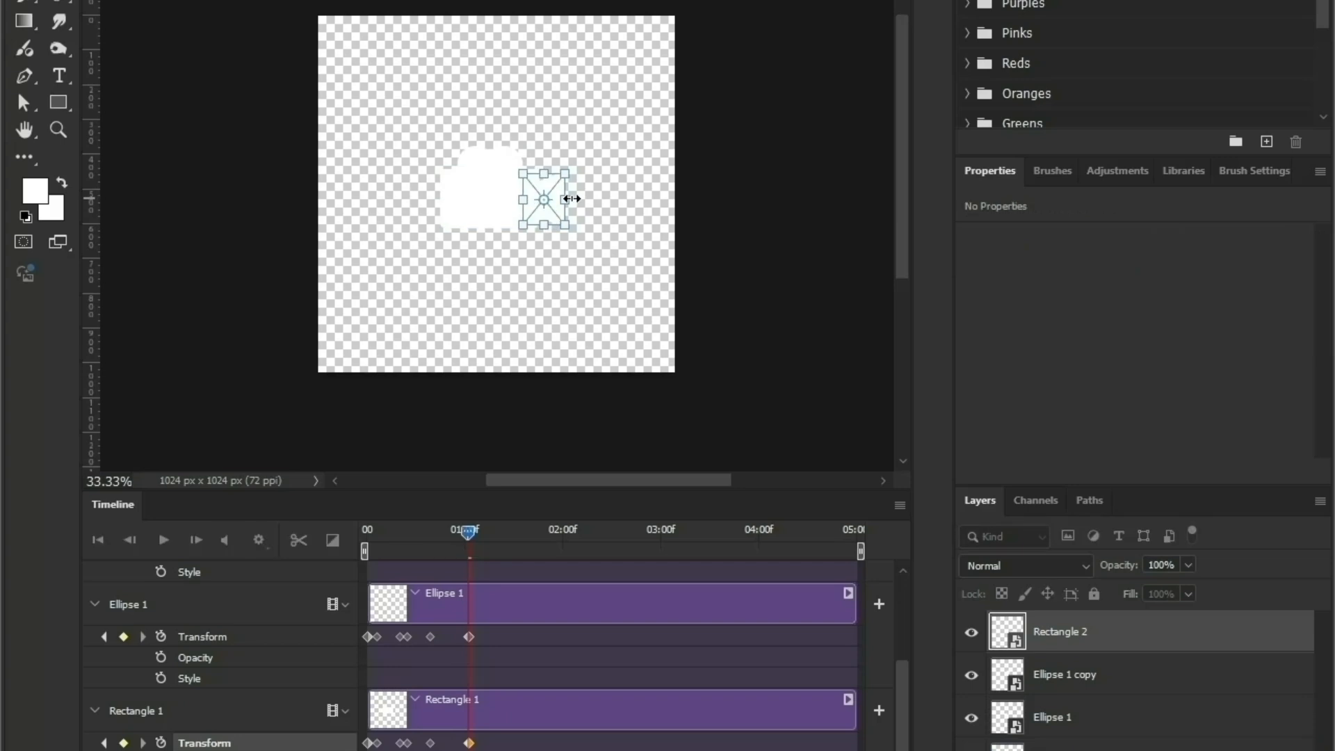
left_click(638, 320)
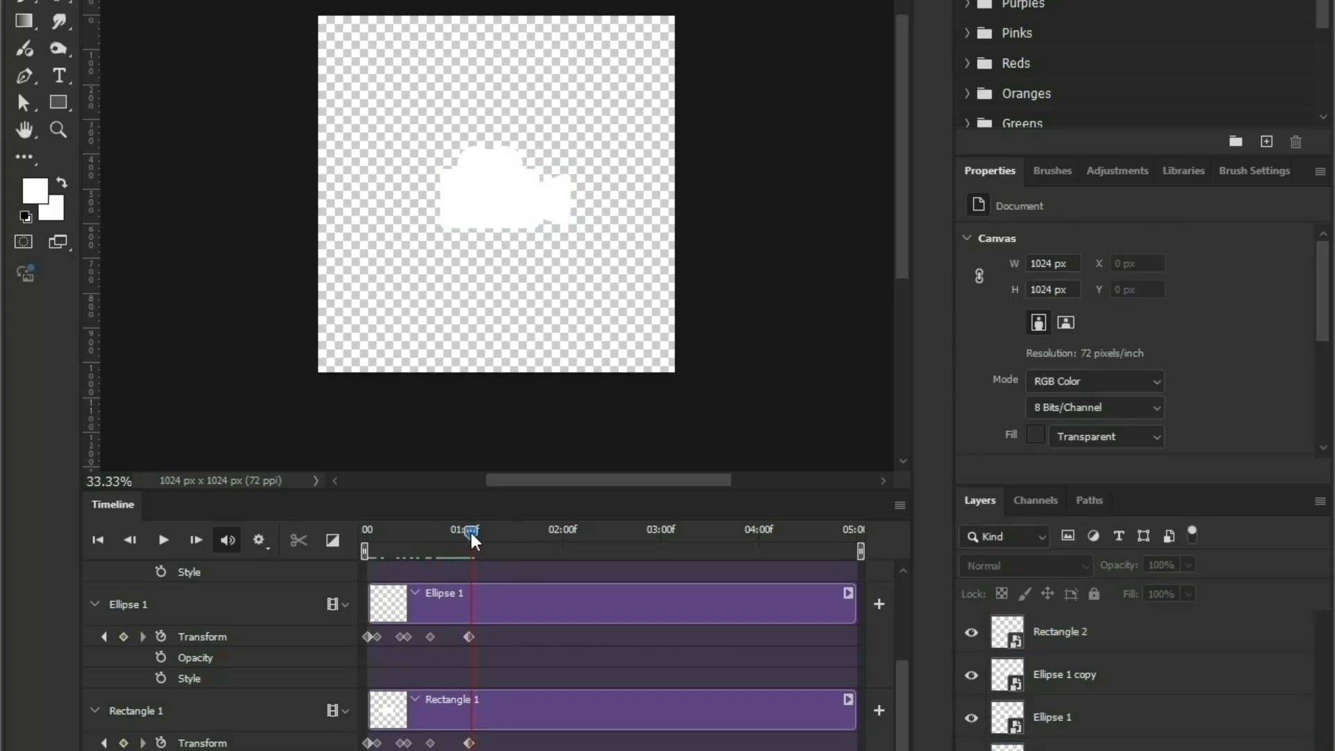
left_click_drag(470, 533, 482, 532)
left_click_drag(553, 206, 608, 90)
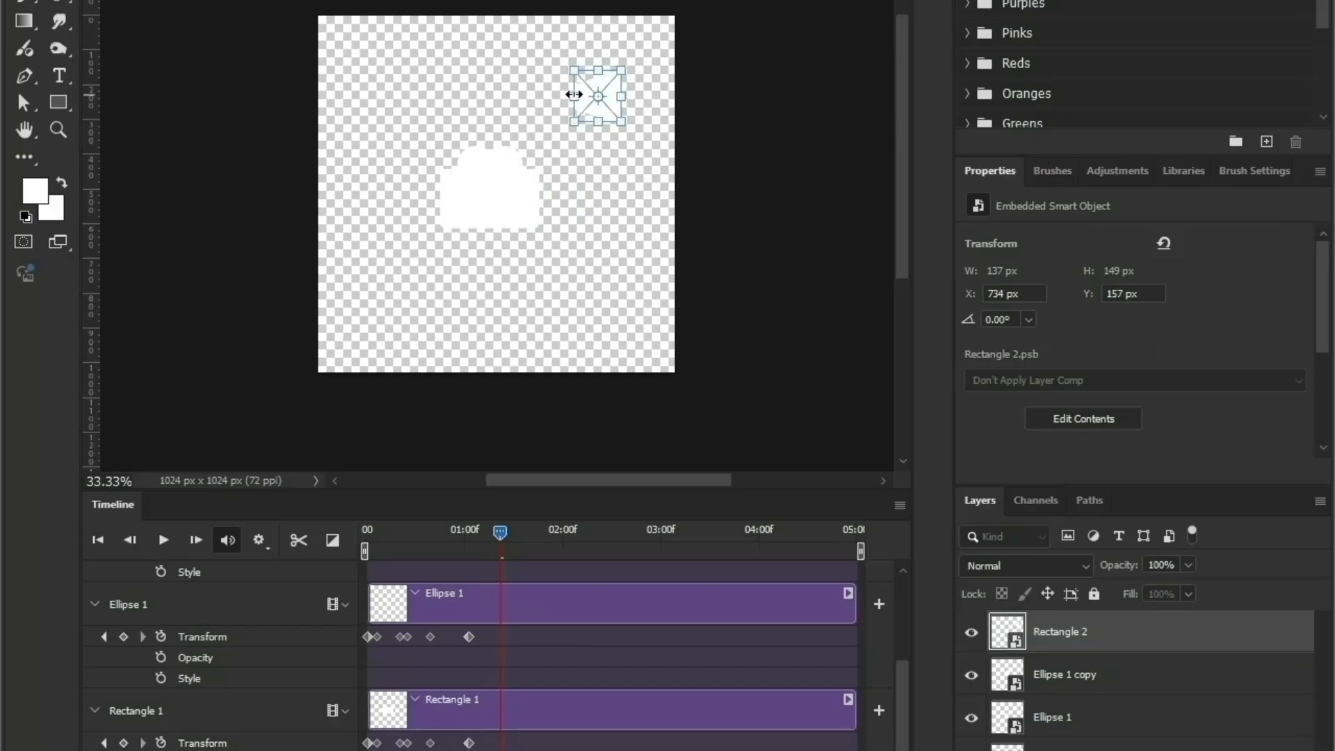
left_click_drag(643, 48, 617, 38)
key("Return")
- Scatter Rectangle 1 to the canvas's lower right and rotate it about -40°
left_click_drag(526, 211, 619, 301)
left_click_drag(644, 286, 551, 307)
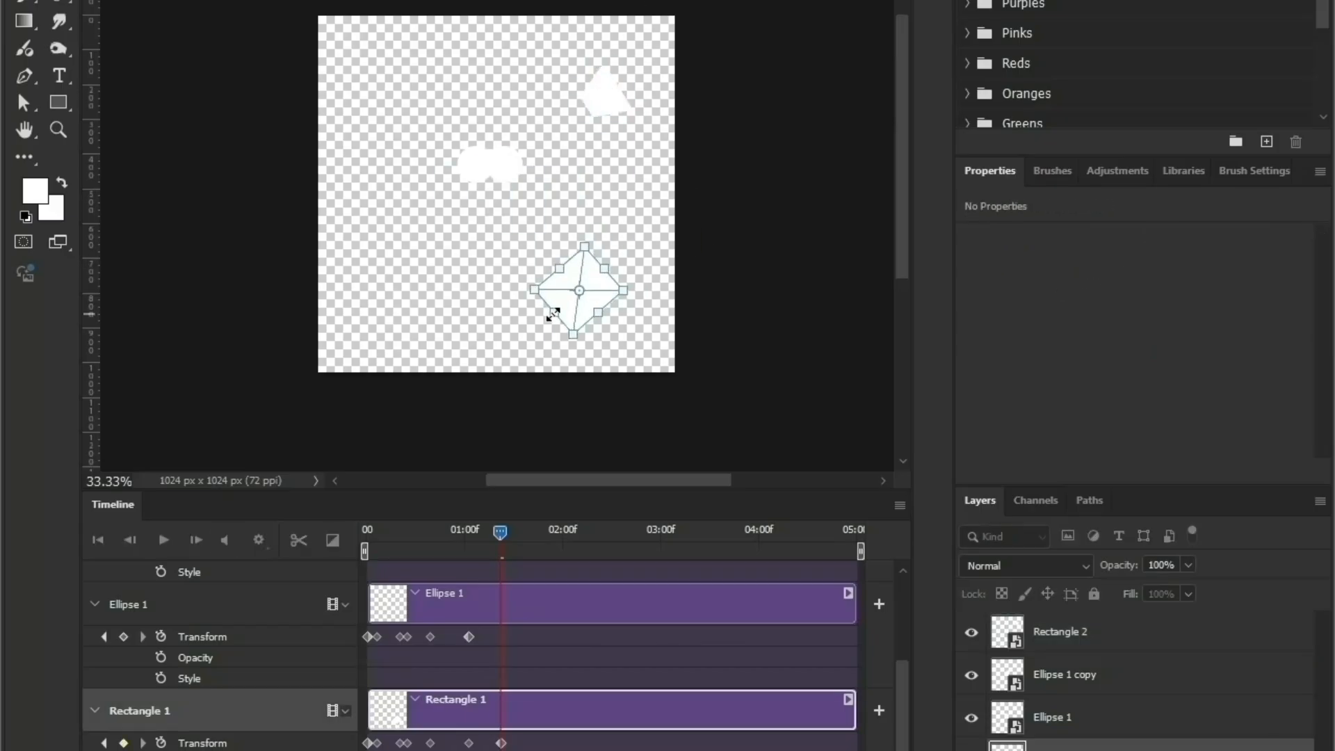
key("Return")
- Scatter Ellipse 1 copy to the canvas's upper left and Ellipse 1 to its lower left
left_click_drag(513, 173, 418, 101)
left_click_drag(491, 171, 400, 278)
left_click(598, 281)
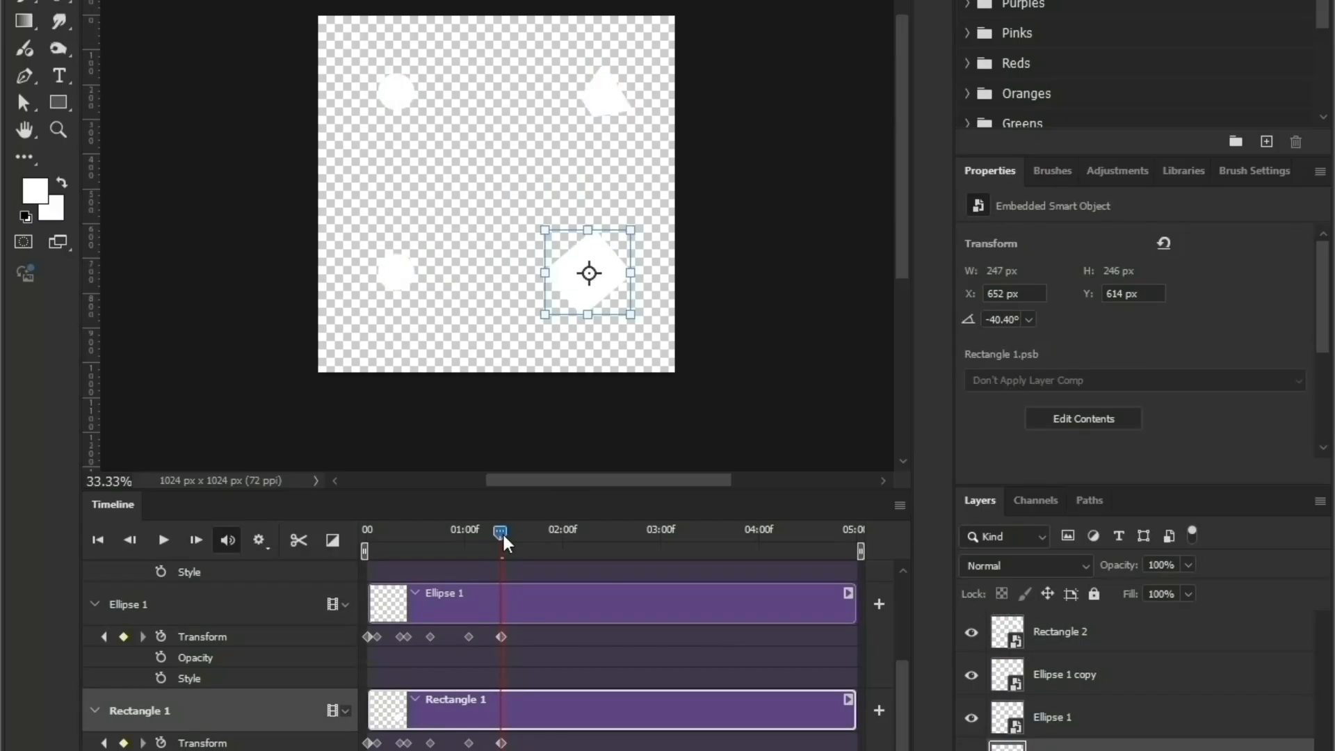
- At about 1.5 seconds, drift all four scattered shapes slightly further outward from the canvas centre
left_click_drag(502, 532, 512, 532)
left_click_drag(609, 92, 611, 83)
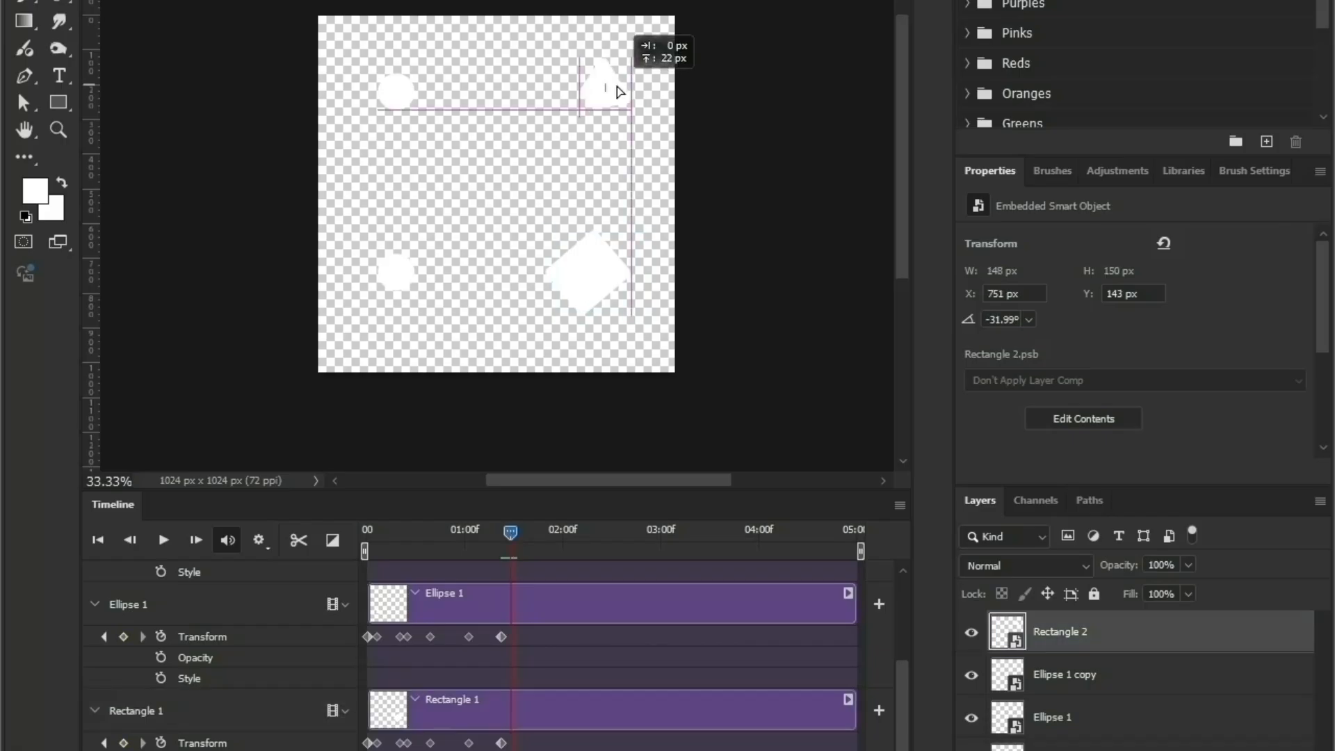
left_click_drag(398, 91, 381, 83)
left_click_drag(397, 271, 387, 290)
left_click_drag(602, 272, 622, 289)
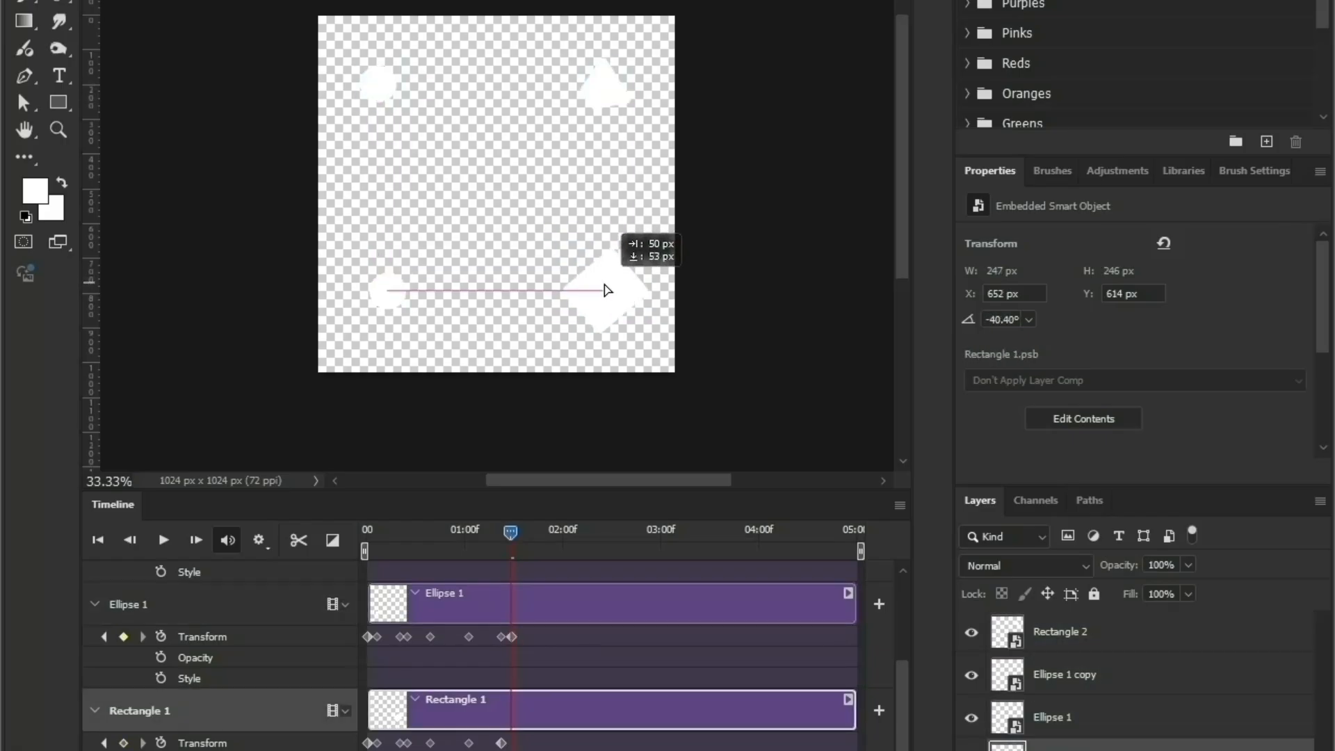
- At about 1.6 seconds, add a Transform keyframe to Rectangle 1 and paste its assembled keyframe from about one second there
left_click_drag(511, 533, 525, 534)
left_click(124, 742)
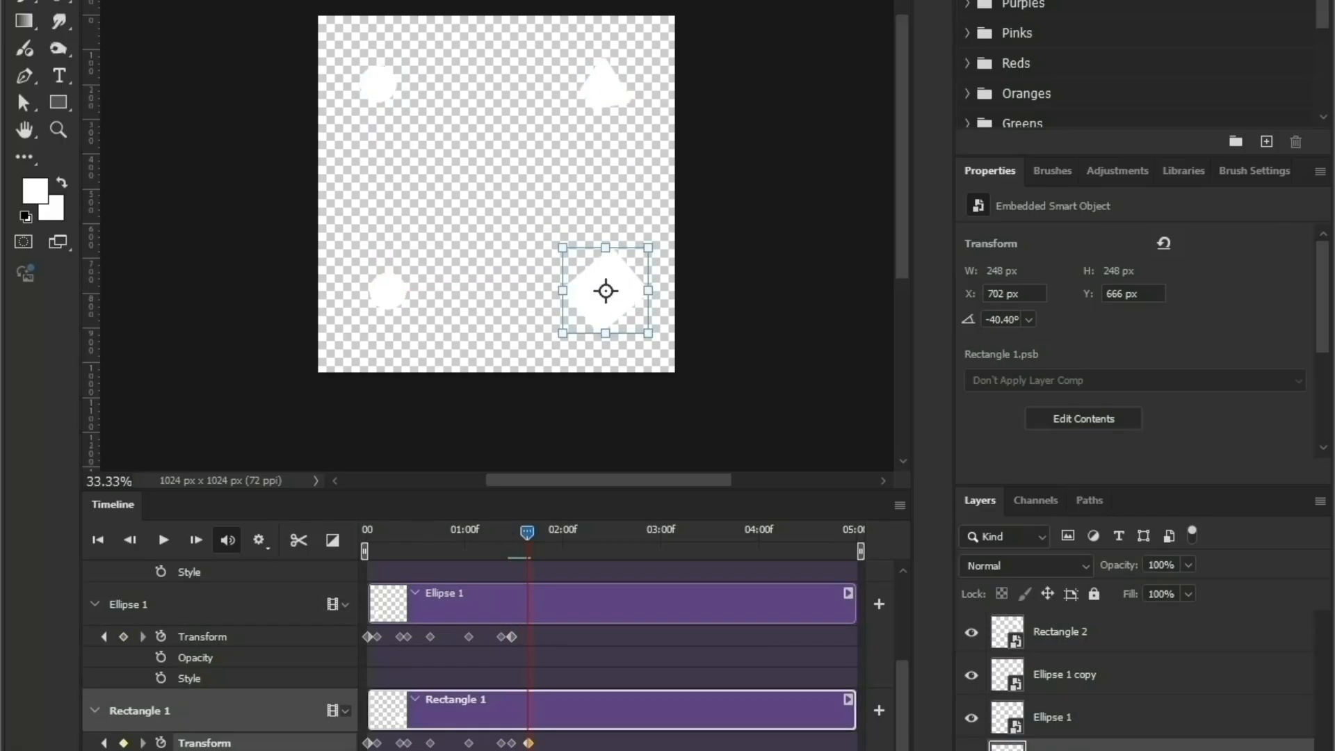
right_click(469, 745)
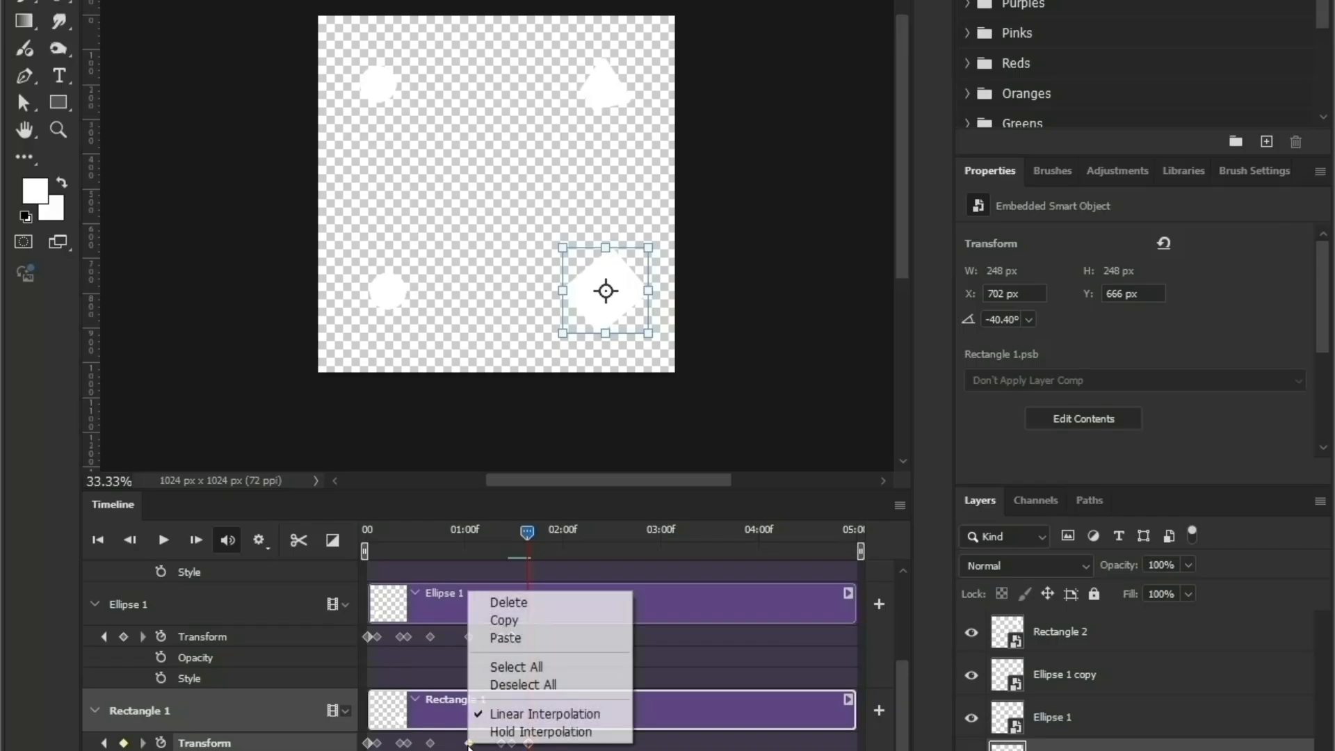
left_click(507, 621)
right_click(529, 742)
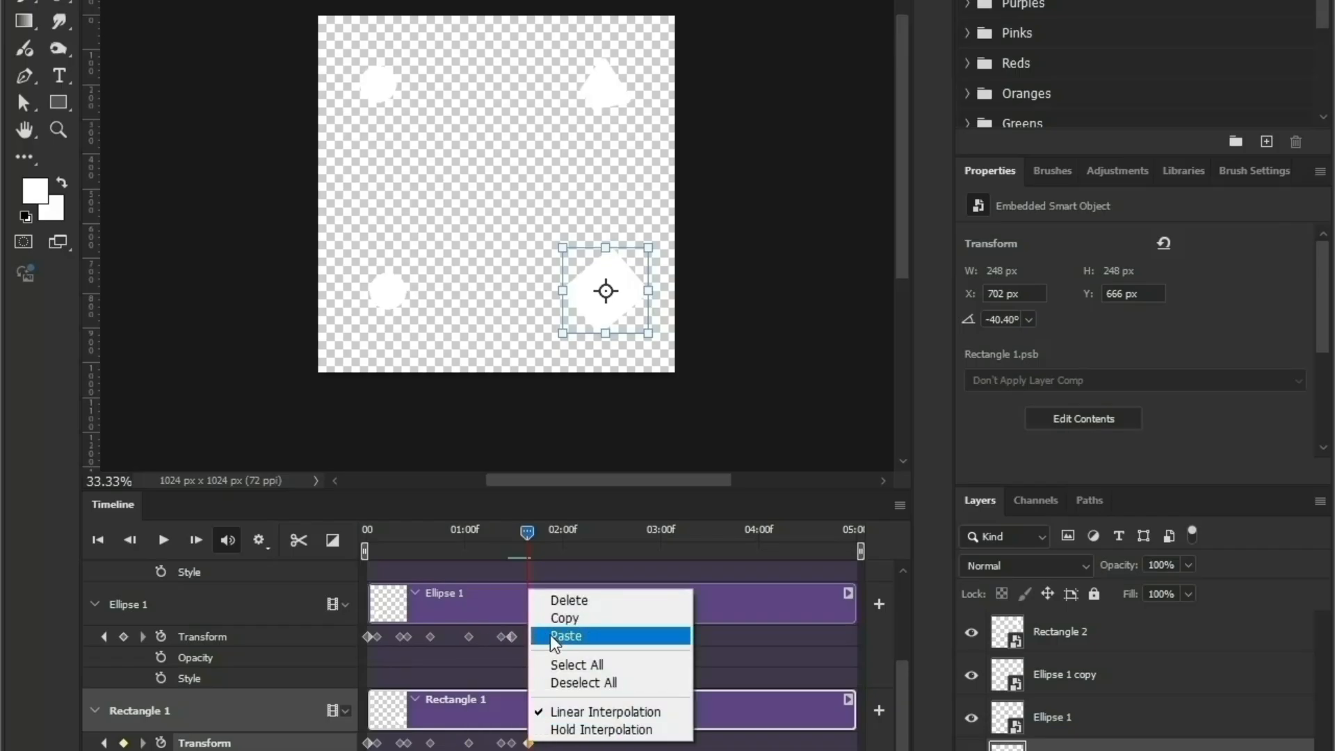
left_click(556, 637)
- Add a Transform keyframe to Ellipse 1 at the playhead and paste its assembled one-second keyframe there
left_click(124, 638)
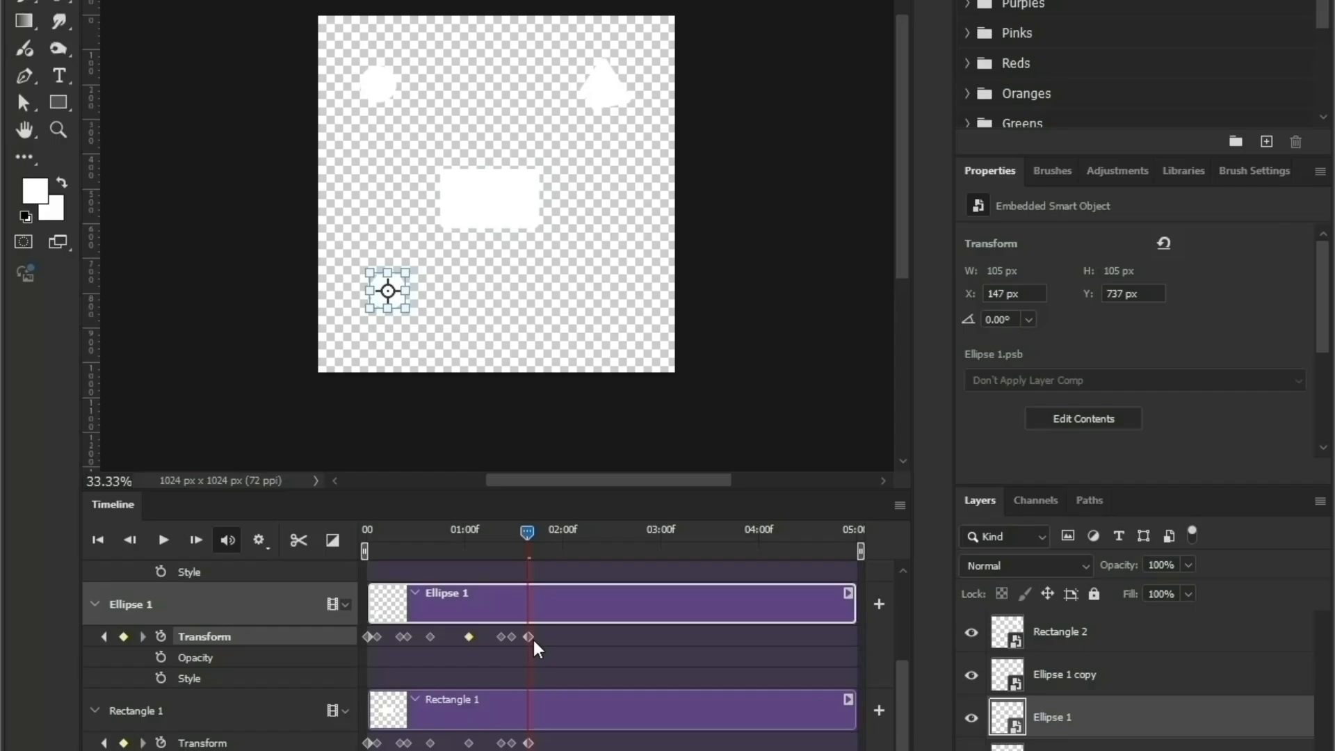
right_click(529, 636)
left_click(570, 684)
- Add a Transform keyframe to Ellipse 1 copy at the playhead and paste its assembled one-second keyframe there
scroll(304, 690, "up", 3)
left_click(304, 690)
right_click(468, 720)
right_click(528, 720)
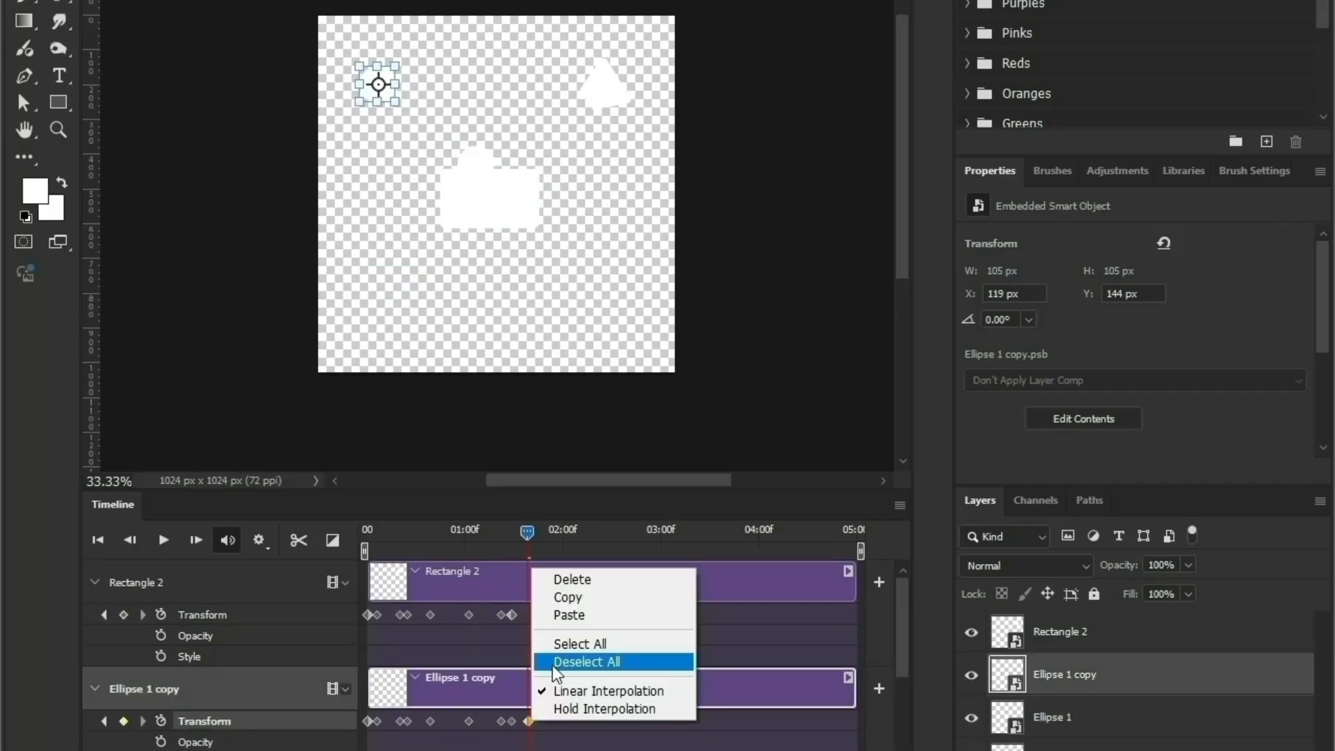
left_click(587, 661)
- Add a Transform keyframe to Rectangle 2 at the playhead, paste its assembled one-second keyframe there, and deselect the layers
left_click(123, 614)
right_click(529, 615)
left_click(558, 663)
mouse_move(528, 533)
left_mouse_down()
mouse_move(395, 548)
mouse_move(529, 559)
left_mouse_up()
left_click(417, 117)
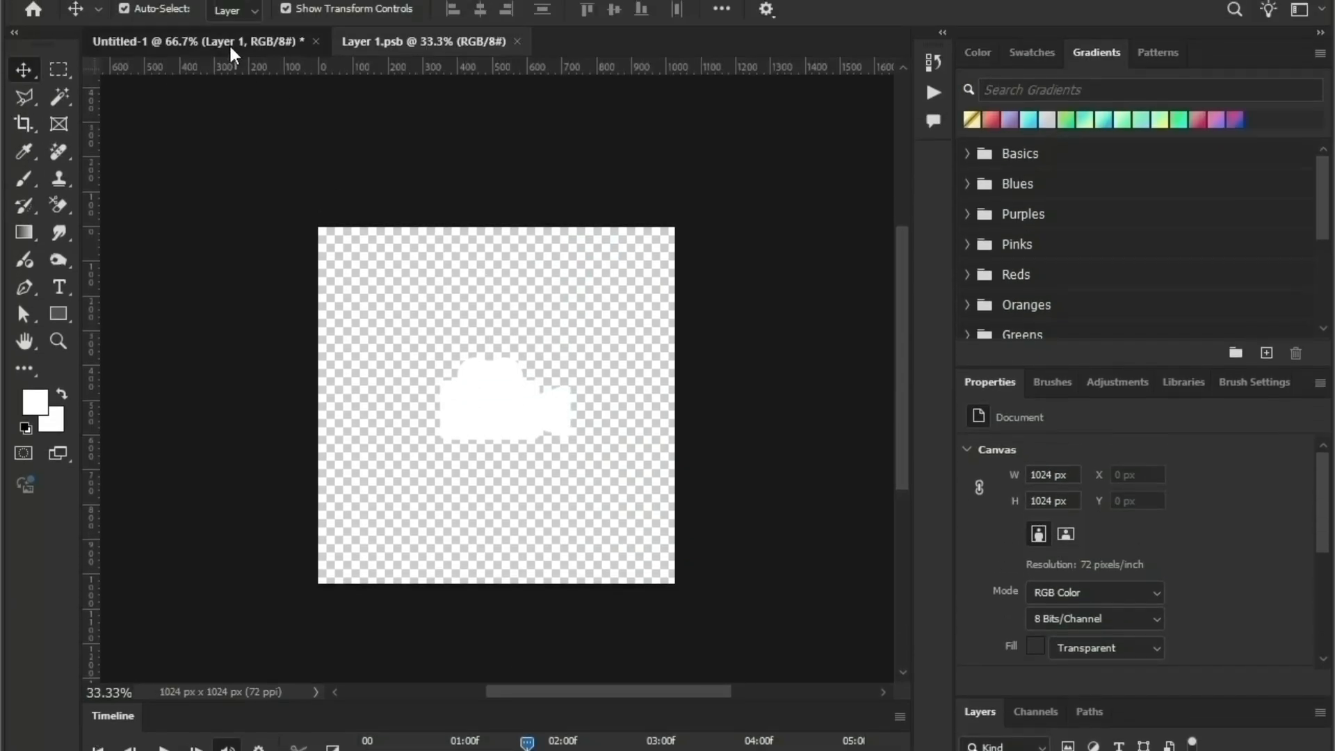
- Return to the Untitled-1 document and scale the Layer 1 camera down to about 68% around its centre
left_click(223, 0)
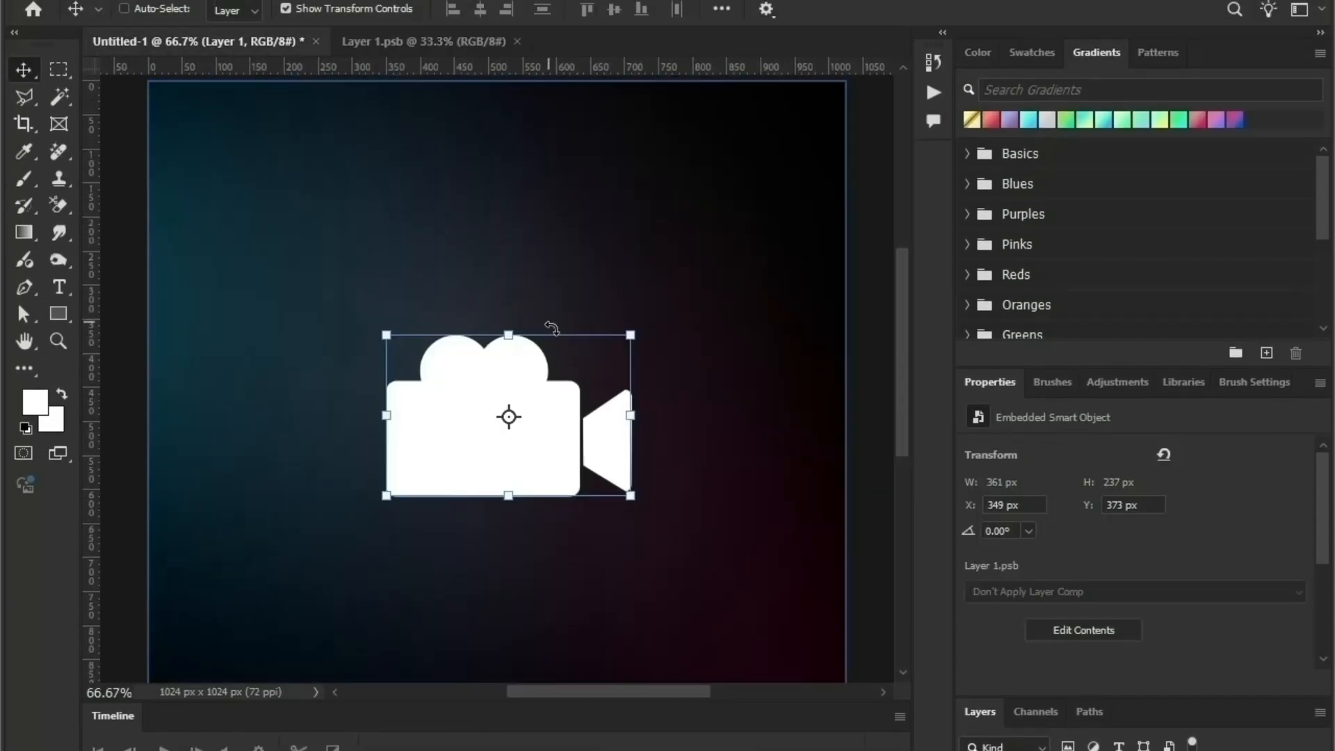
key("ctrl+minus")
key("ctrl+minus")
key("ctrl+t")
left_click_drag(319, 228, 376, 280)
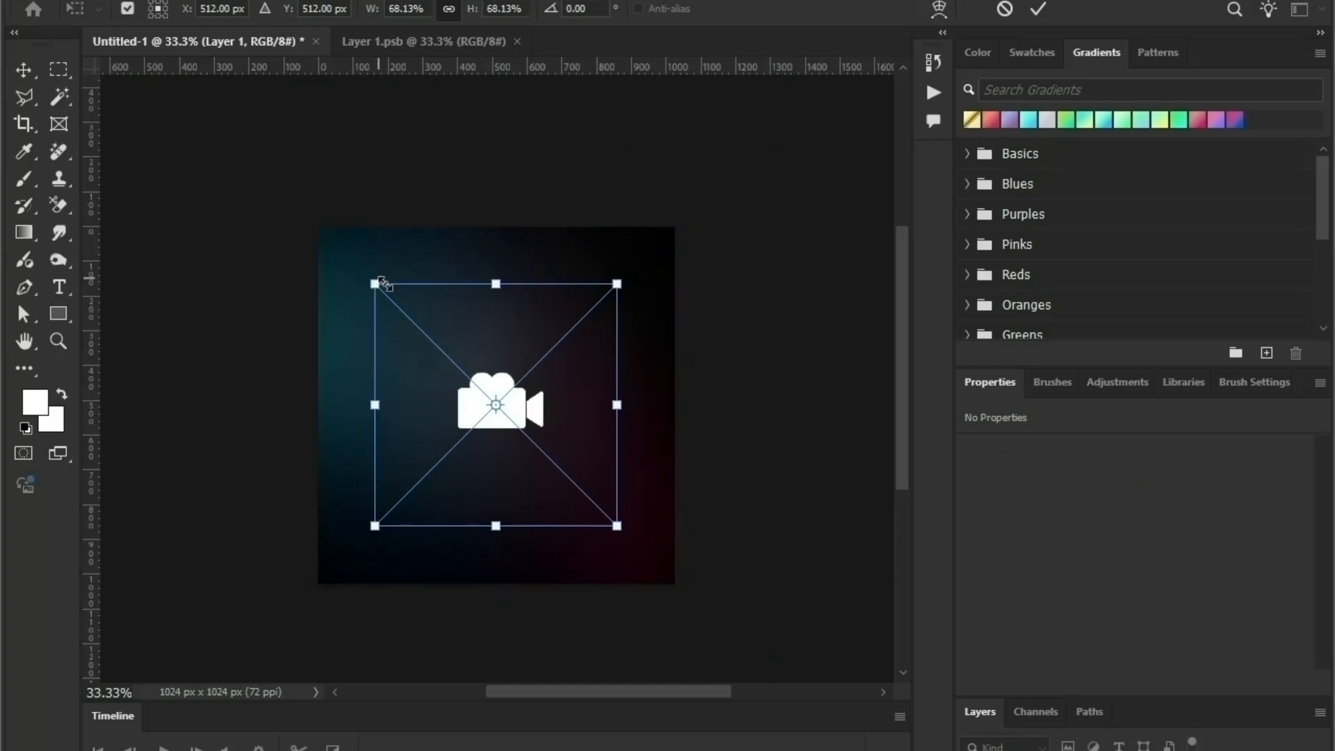
key("Return")
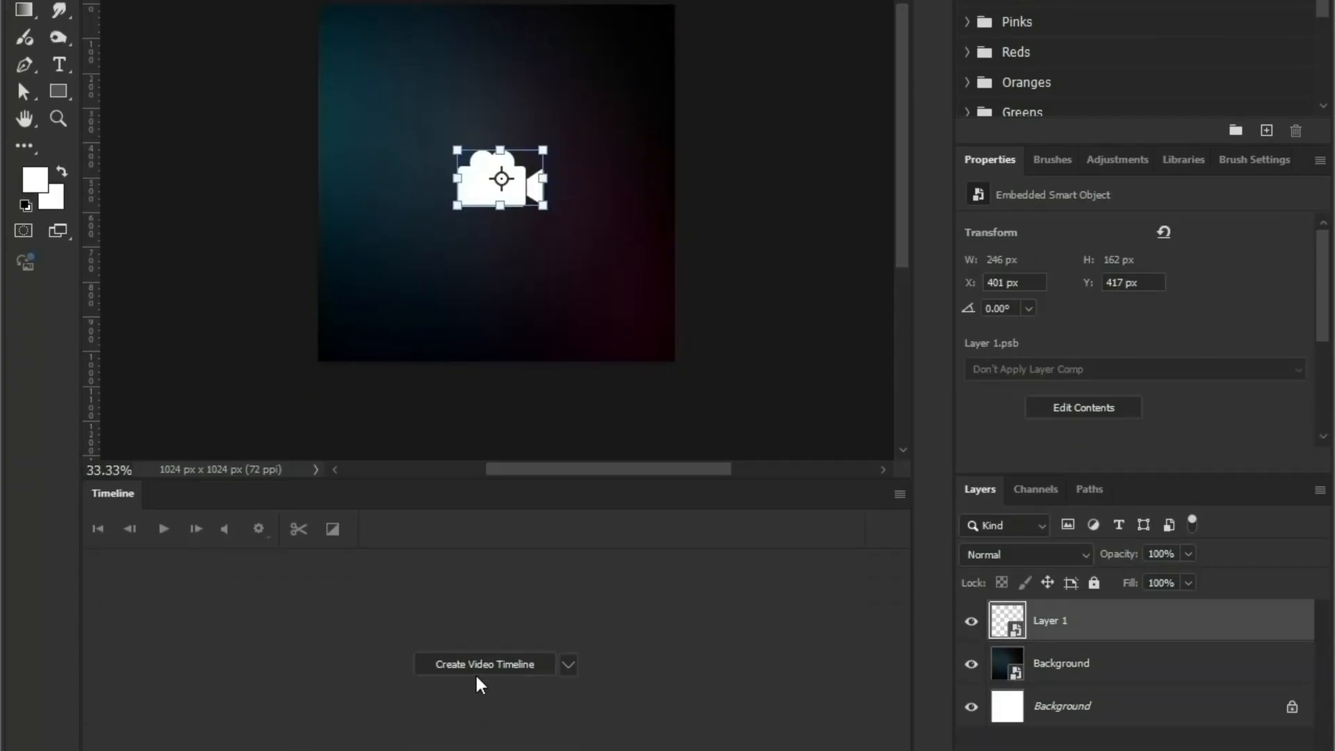
- Create a video timeline and add Layer 1 Transform keyframes at the start, about 0.4 seconds and about 0.6 seconds
left_click(478, 668)
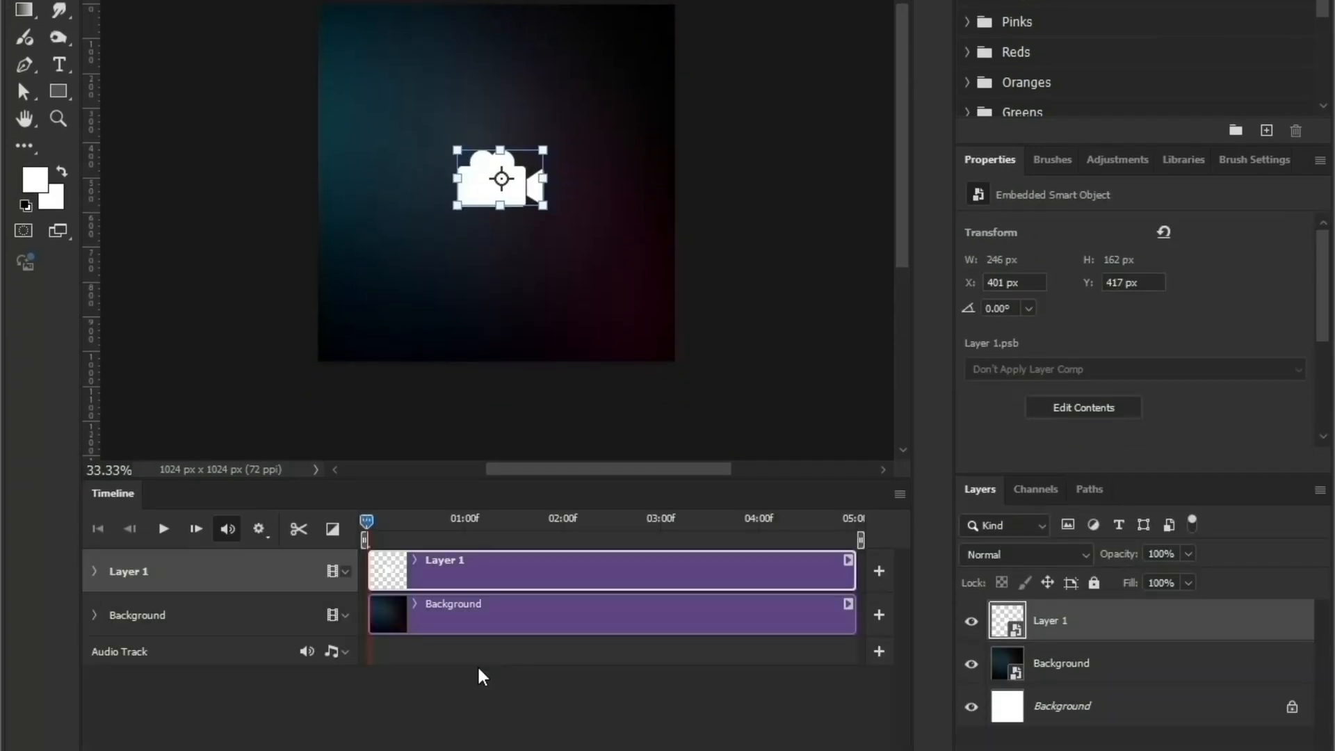
left_click(94, 571)
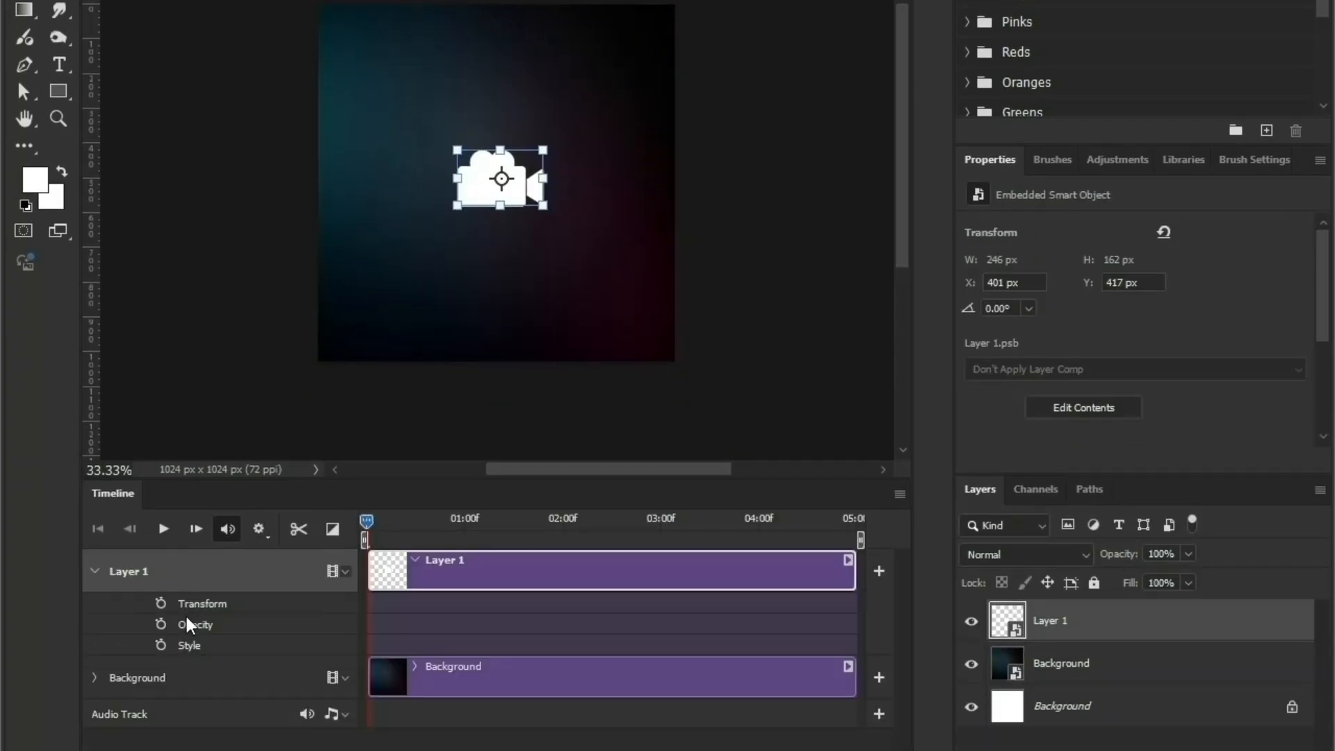
left_click(161, 603)
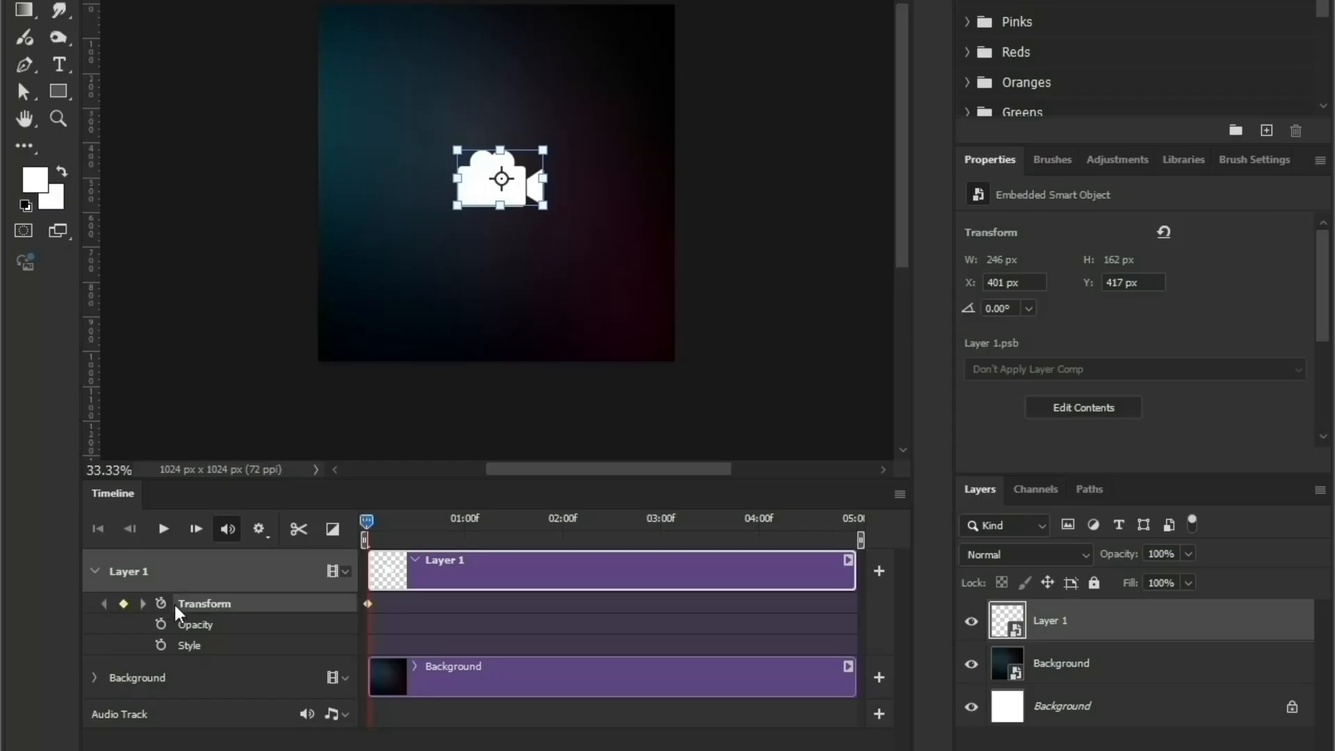
left_click_drag(377, 534, 431, 521)
left_click(124, 603)
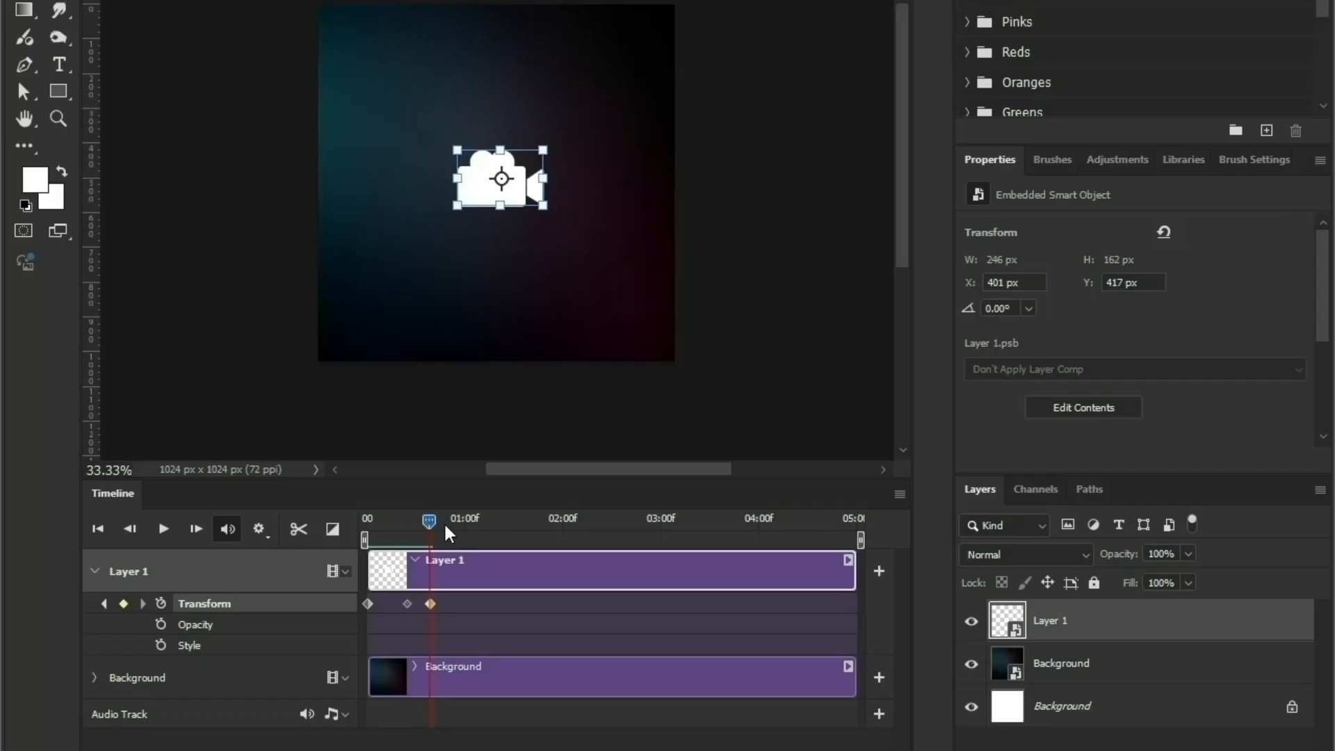
- At the first Transform keyframe, shrink Layer 1 to a tiny, rotated size at the canvas centre
left_click_drag(429, 520, 365, 523)
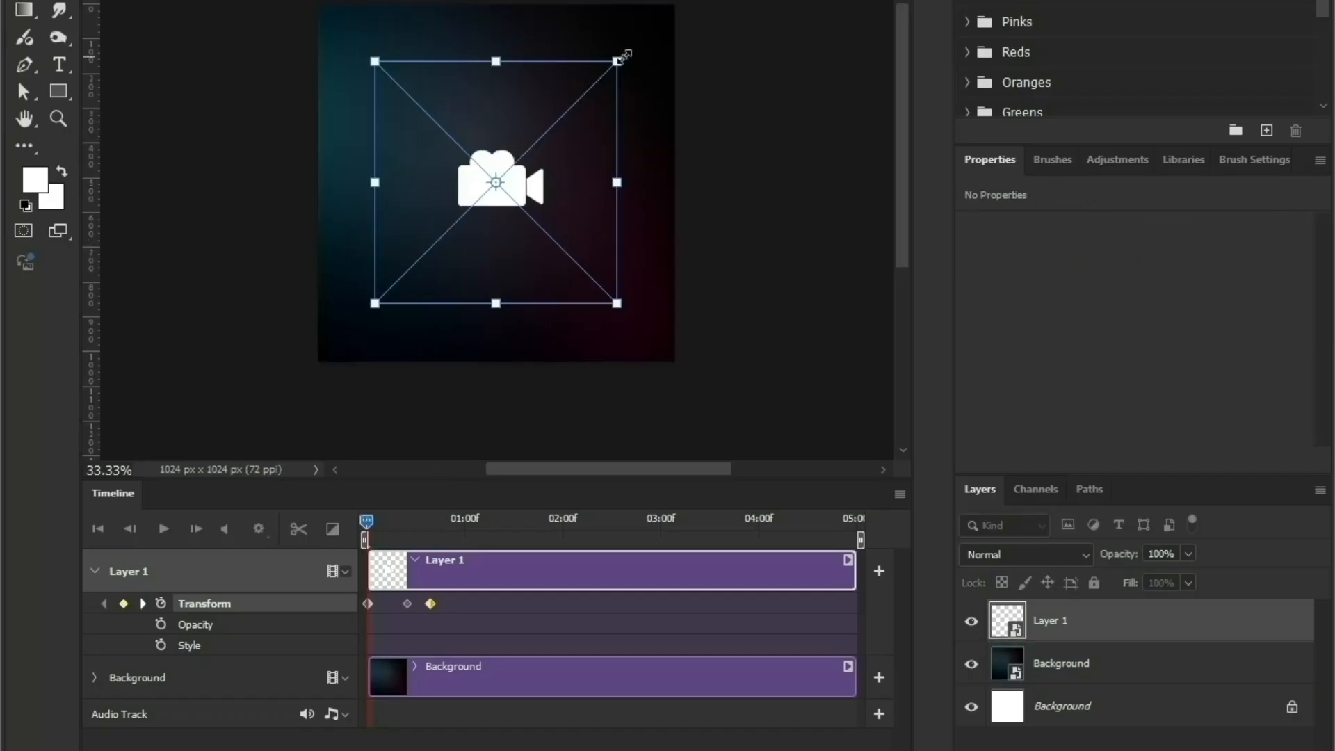
left_click_drag(624, 56, 491, 201)
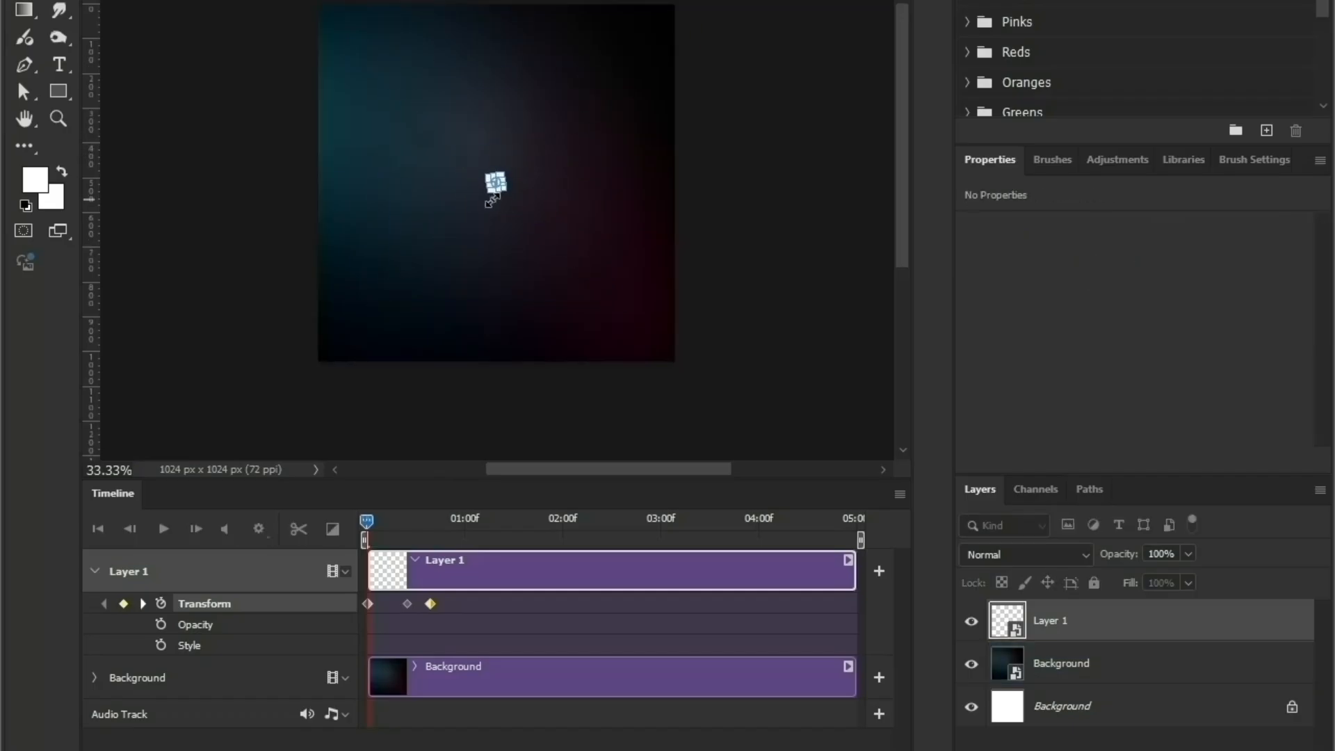
key("Return")
- At the keyframe near 0.4 seconds, rotate Layer 1 about -64°
left_click_drag(366, 528, 406, 523)
left_click_drag(635, 49, 445, 7)
key("Return")
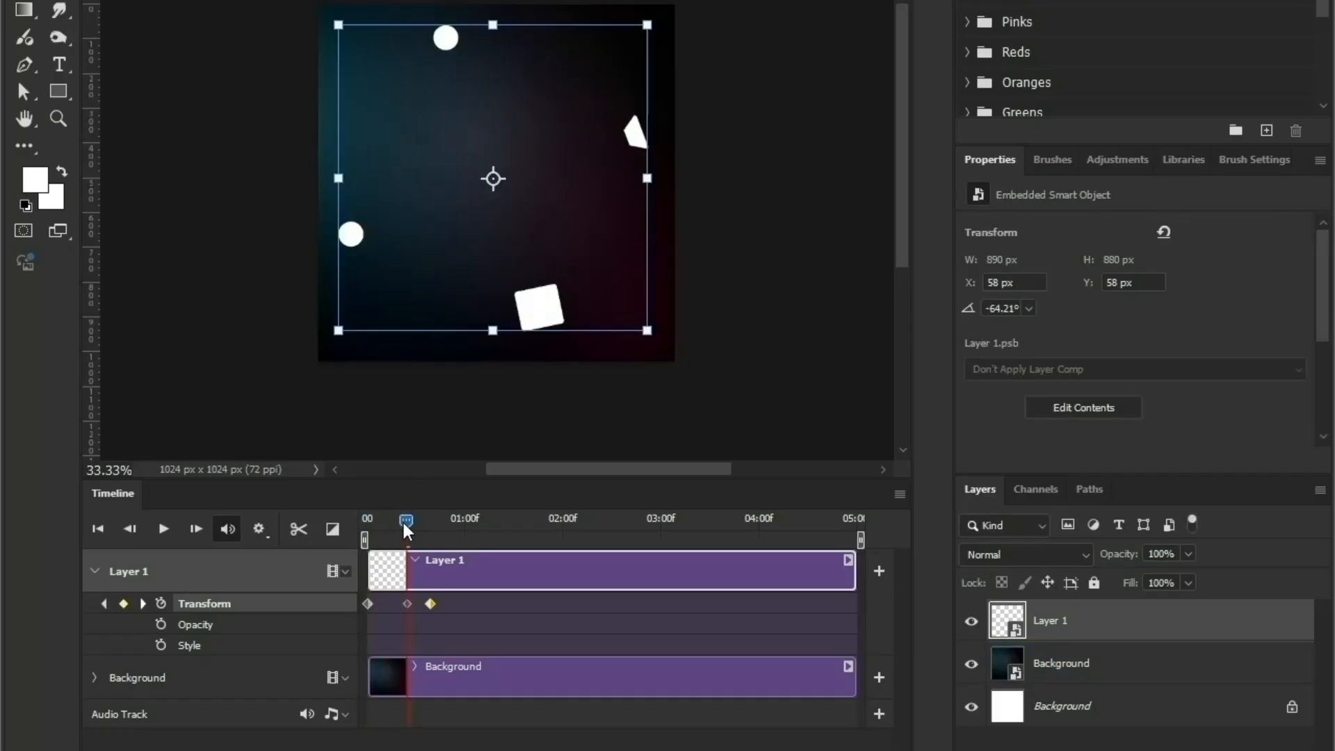
- Play the camera animation from the start to check the spin and assembly
left_click_drag(407, 530, 366, 527)
left_click(164, 530)
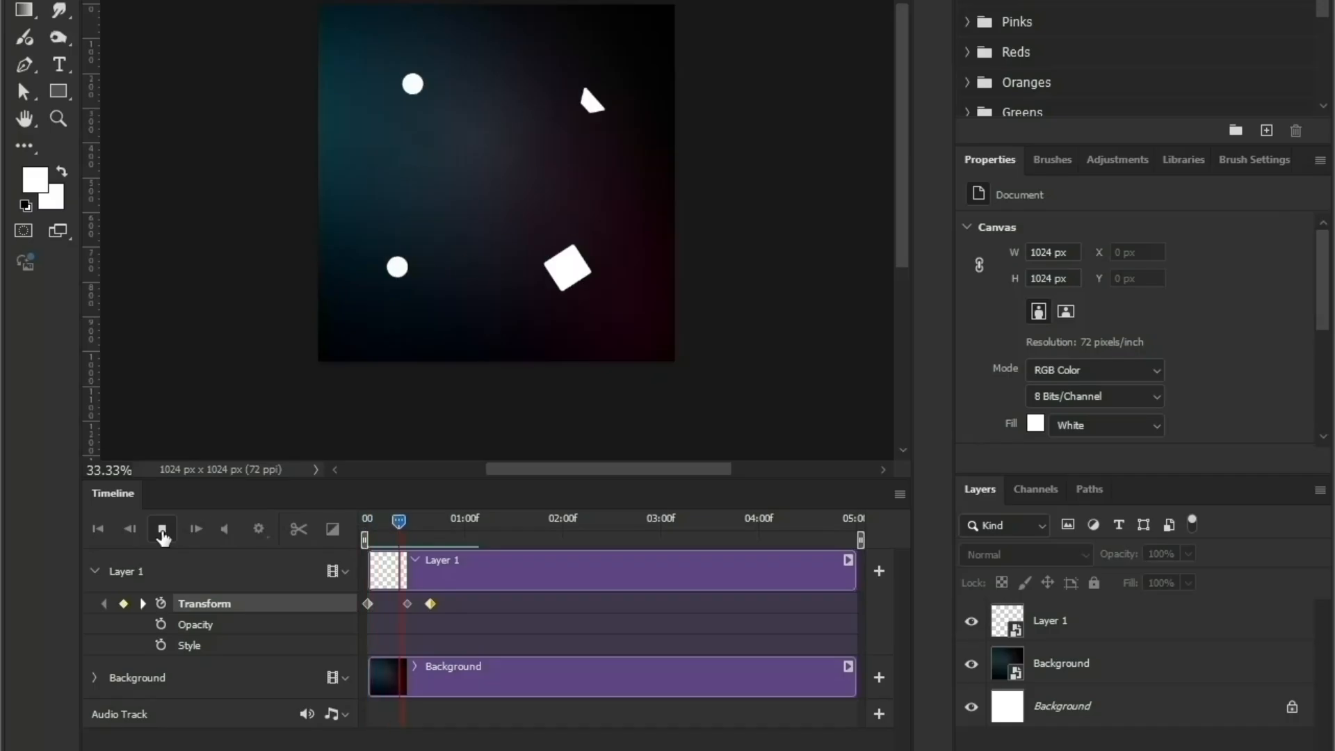
left_click(162, 530)
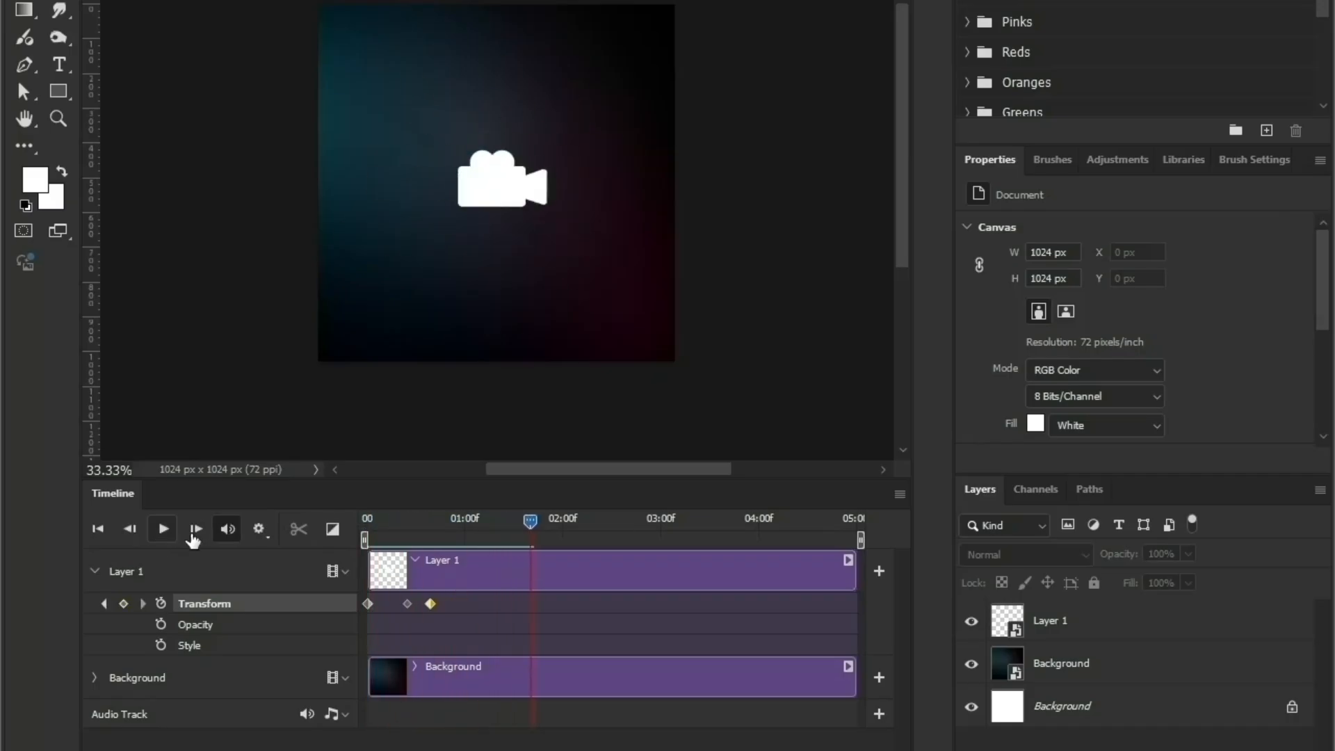
- Keyframe Layer 1's Transform at about one second, and at about 1.6 seconds shrink it to about 15 × 11 px, rotated about 169°
mouse_move(551, 526)
left_mouse_down()
mouse_move(440, 544)
mouse_move(528, 520)
left_mouse_up()
left_click(123, 603)
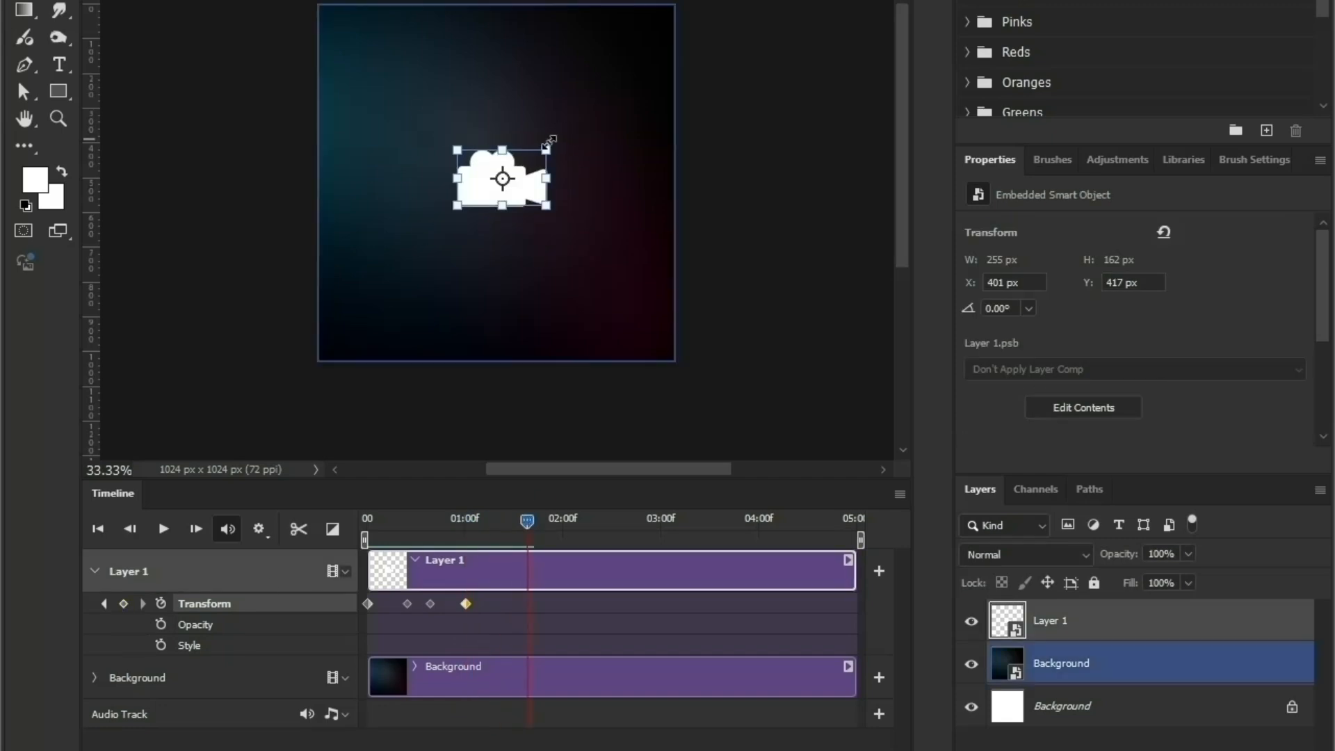
key("ctrl+t")
left_click_drag(618, 60, 477, 209)
key("Return")
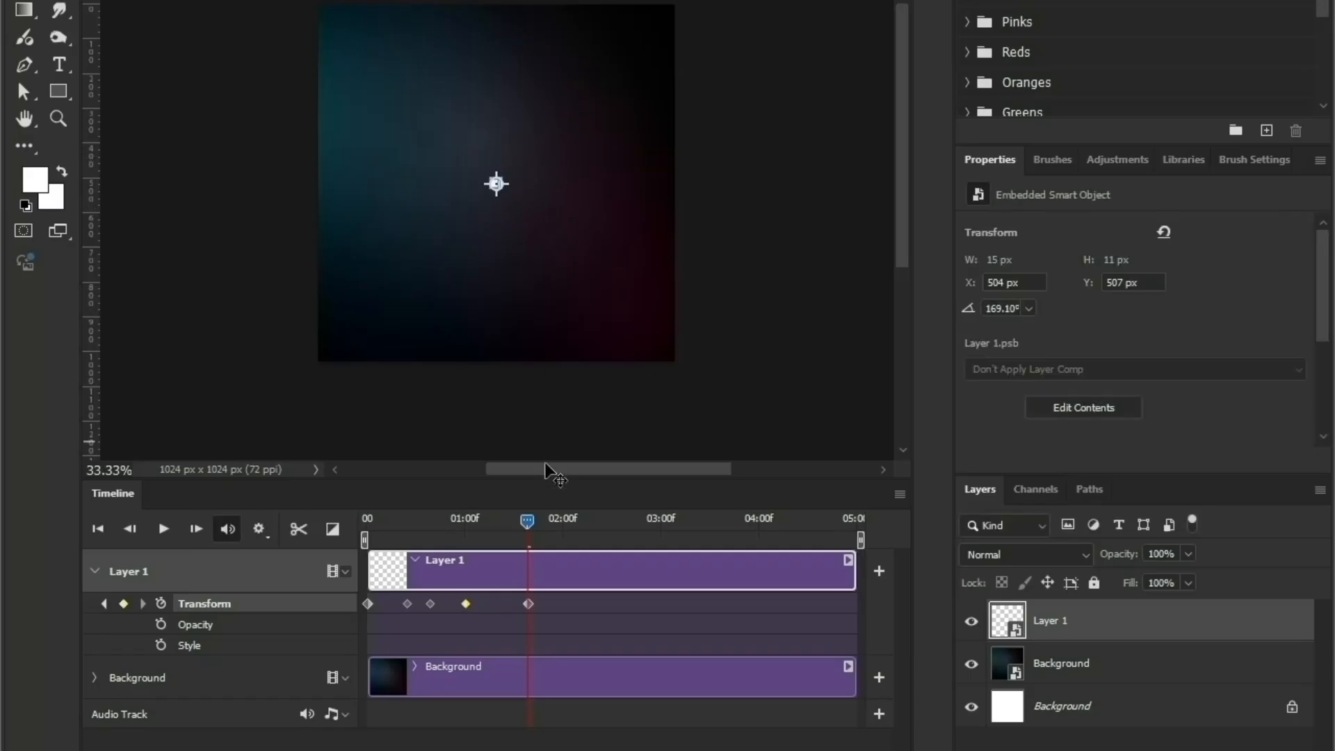
- Add Opacity keyframes that drop Layer 1 to 0% right after it shrinks at about 1.6 seconds, and play the animation
left_click(160, 624)
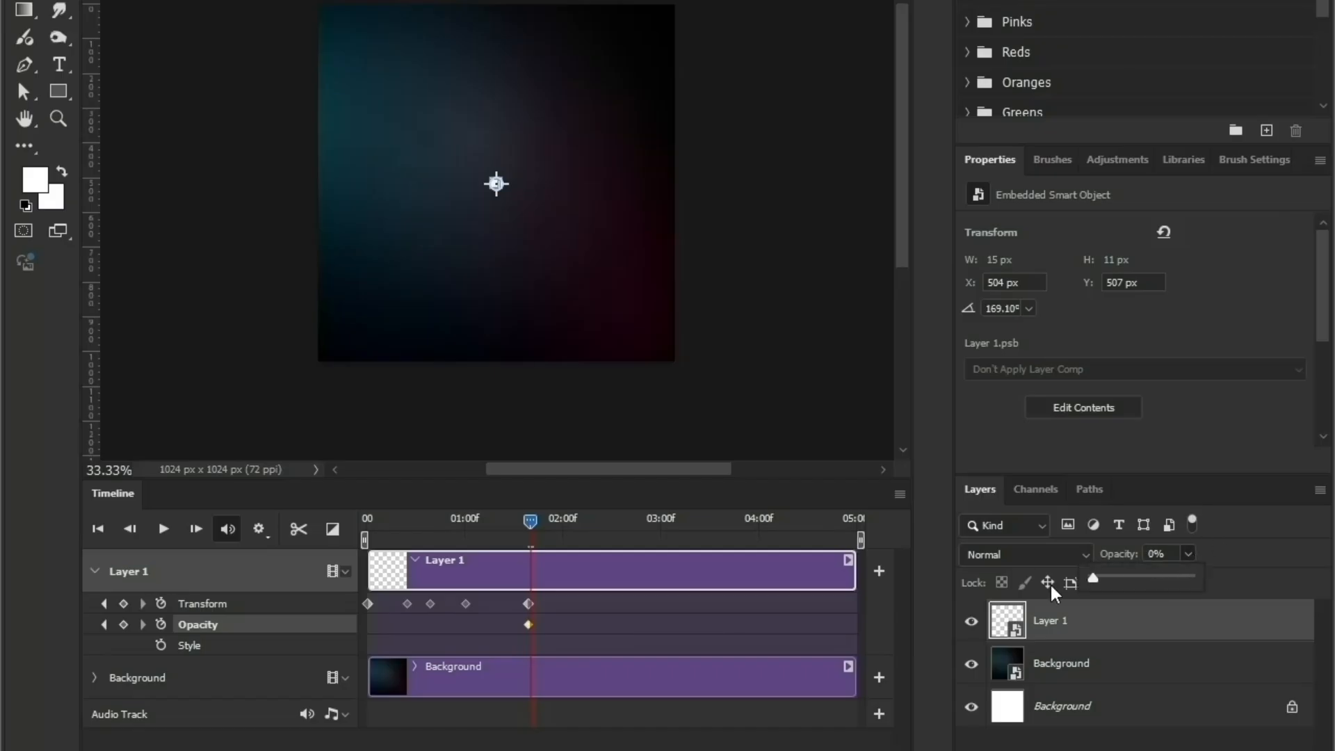
left_click(163, 528)
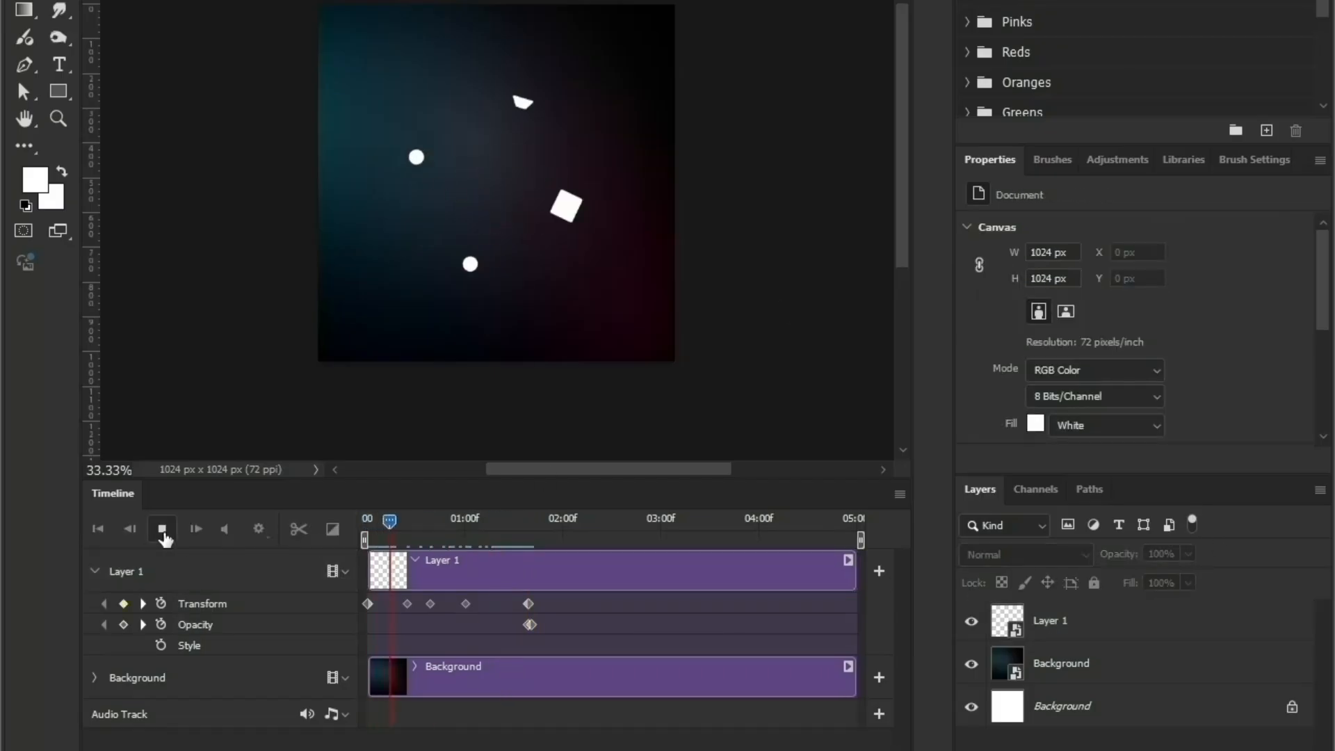
left_click(163, 529)
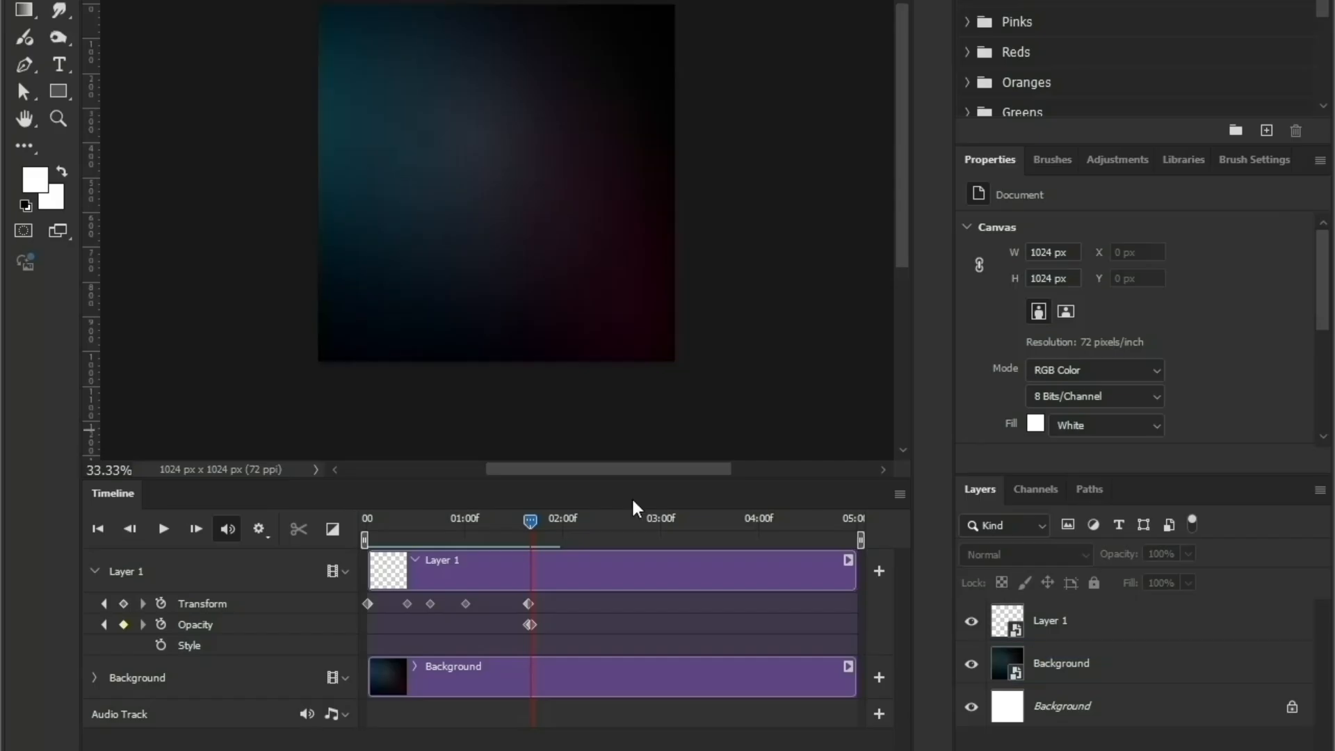
- Switch to File Explorer and place clapper.psd from the V5 folder into the document, scaled to about 183 × 141 px
key("alt+Tab")
left_click(513, 98)
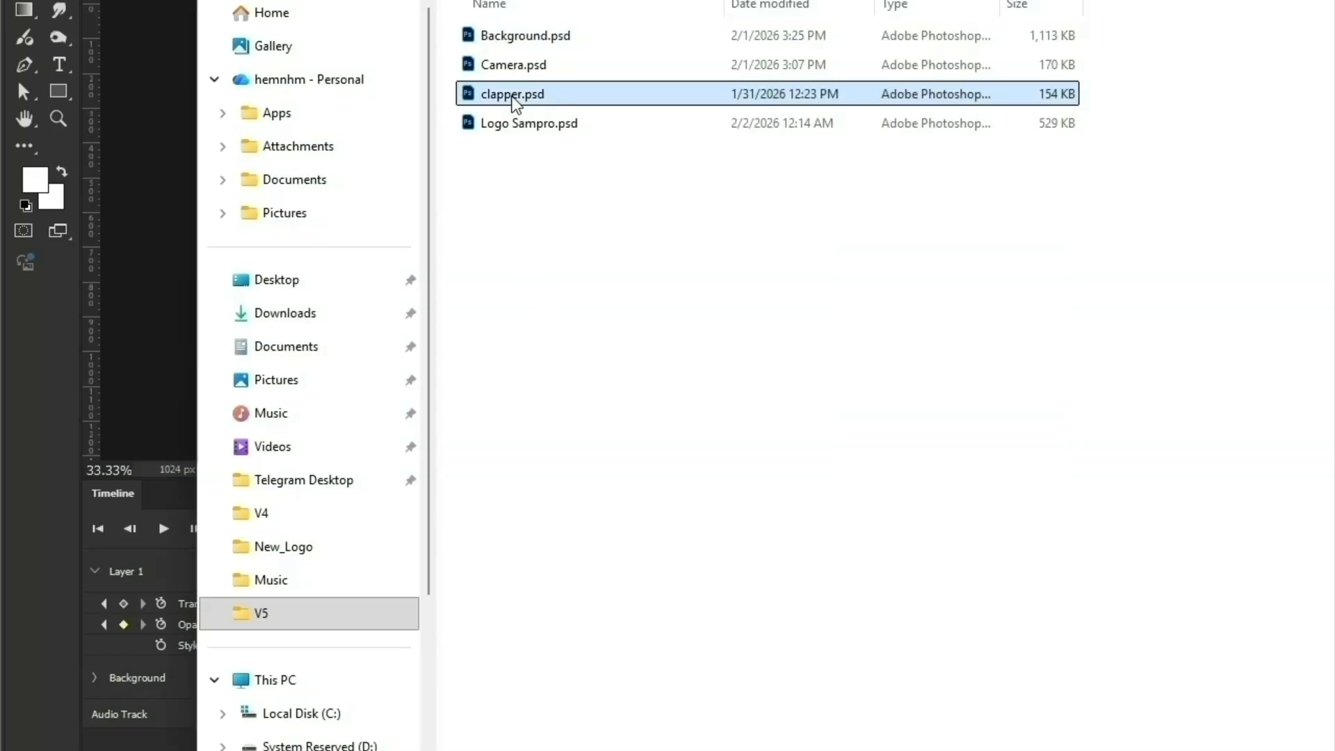
left_click_drag(573, 2, 904, 1)
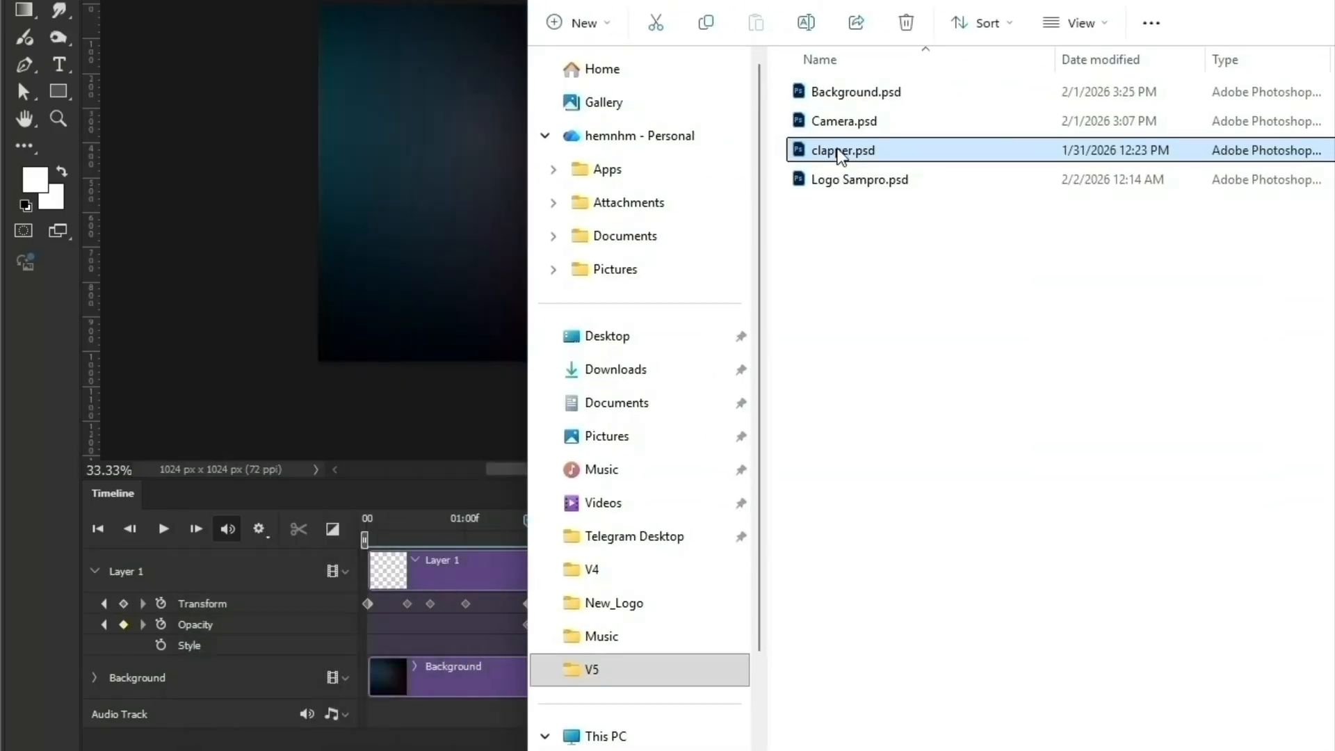
left_click_drag(836, 149, 466, 170)
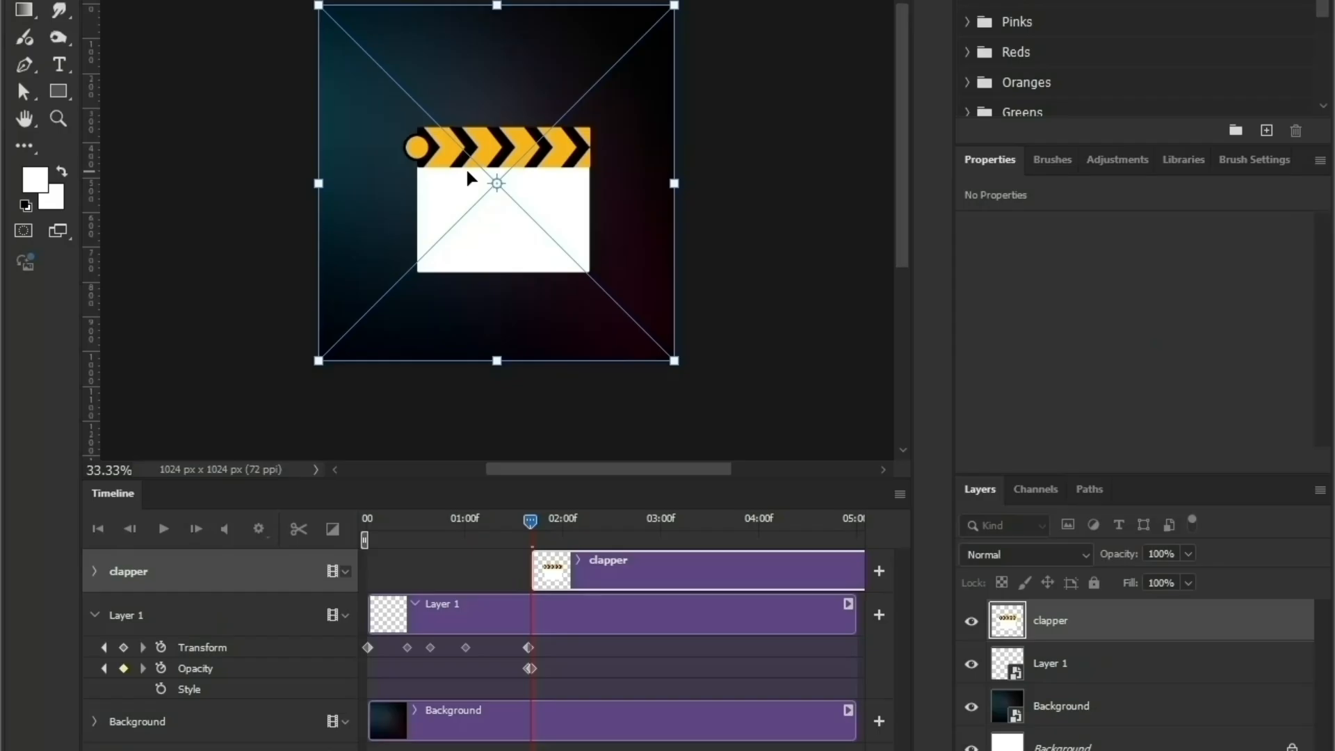
left_click_drag(324, 10, 463, 162)
key("Return")
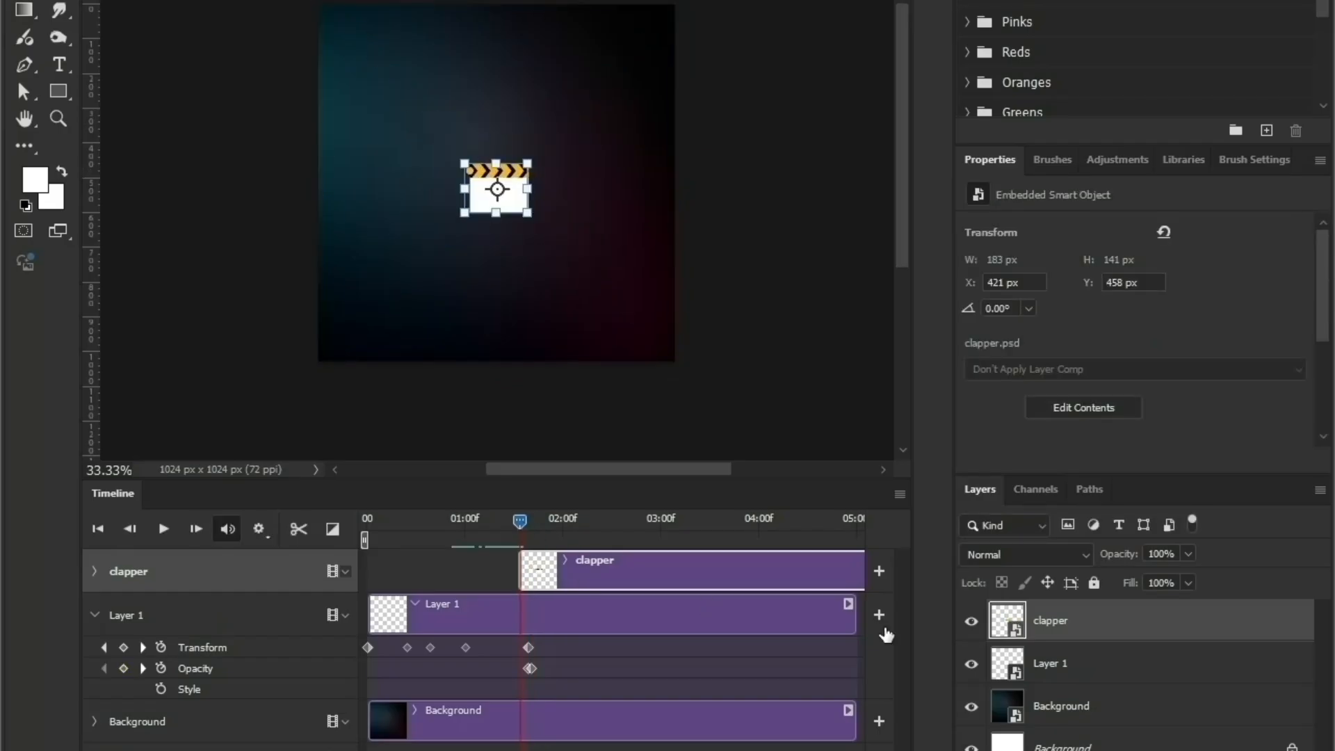
- Open the clapper smart object's contents and create a video timeline for its layers
double_click(1006, 621)
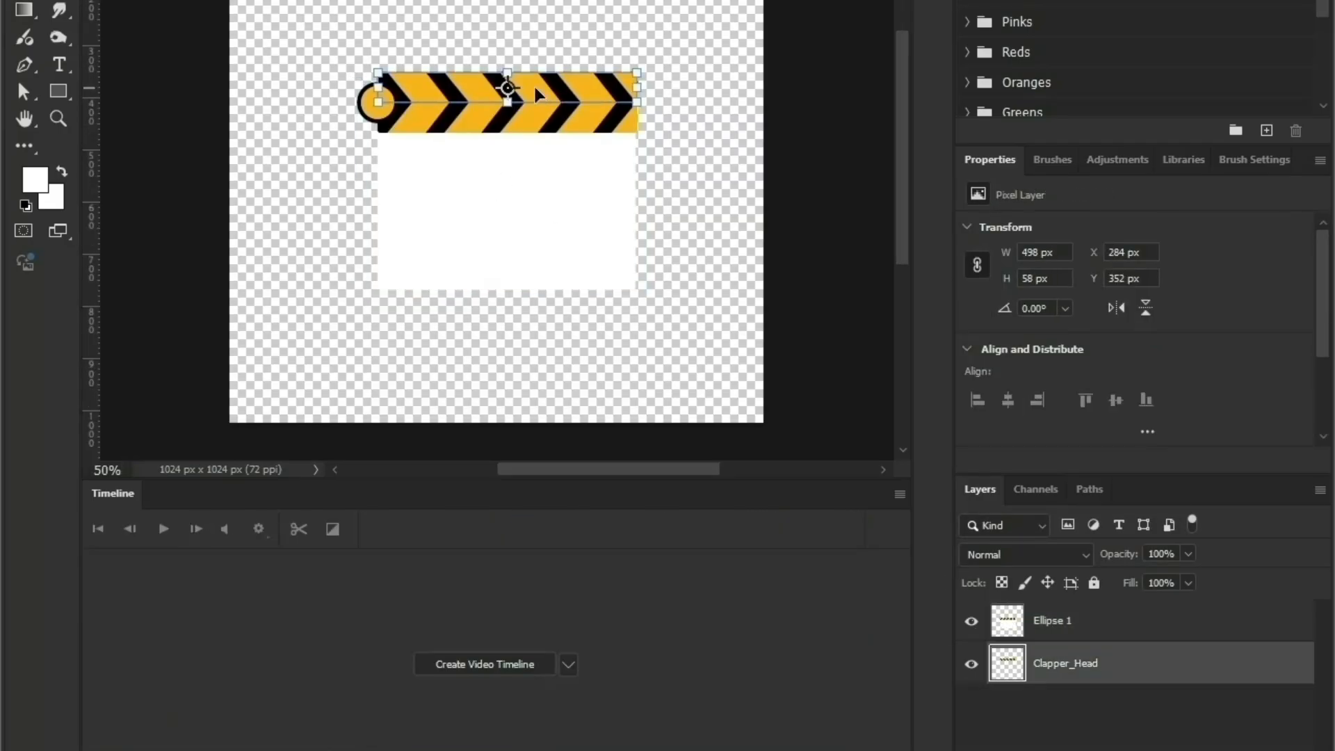
left_click_drag(533, 84, 550, 31)
key("ctrl+z")
left_click(525, 352)
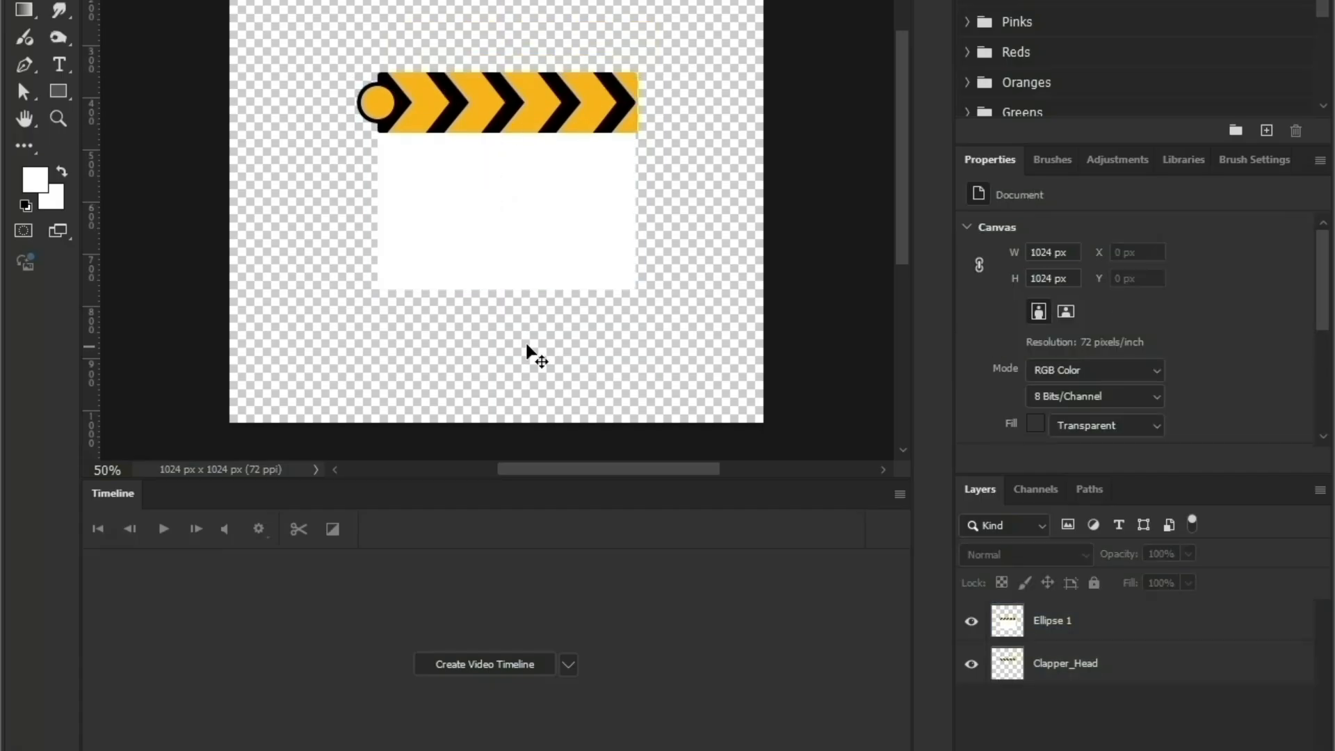
left_click(506, 664)
left_click(513, 117)
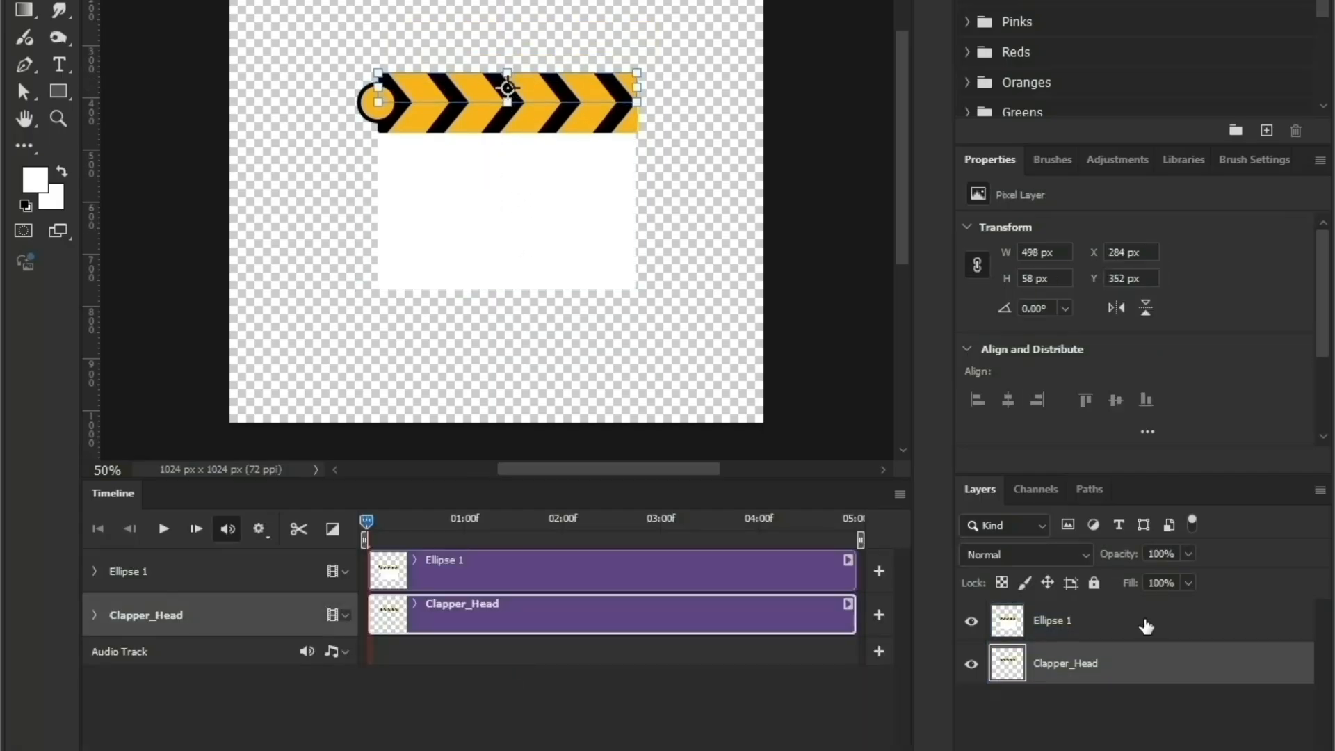
- Convert the Ellipse 1 and Clapper_Head layers to smart objects
right_click(1217, 619)
left_click(1246, 469)
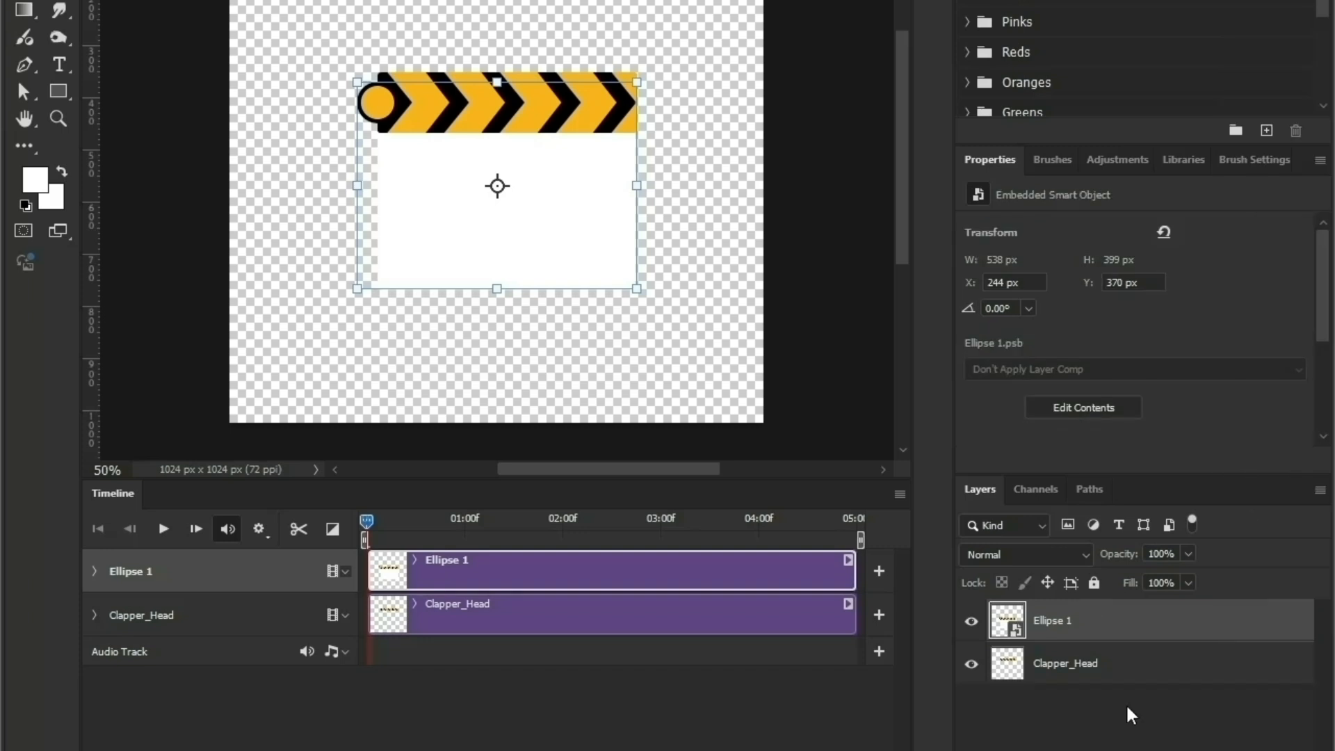
right_click(1117, 666)
left_click(1179, 541)
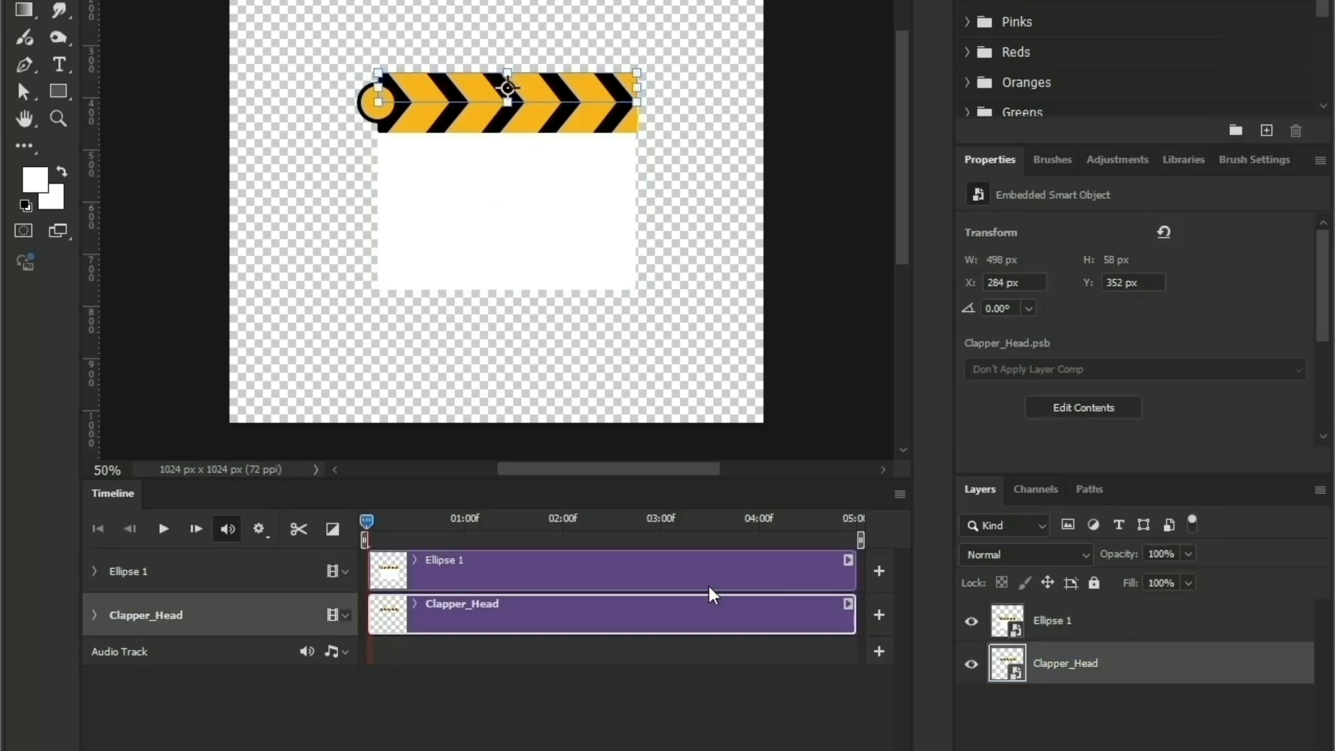
- Enable Transform keyframes for Ellipse 1 and Clapper_Head at the start of the timeline
left_click(95, 571)
left_click(161, 603)
left_click(95, 678)
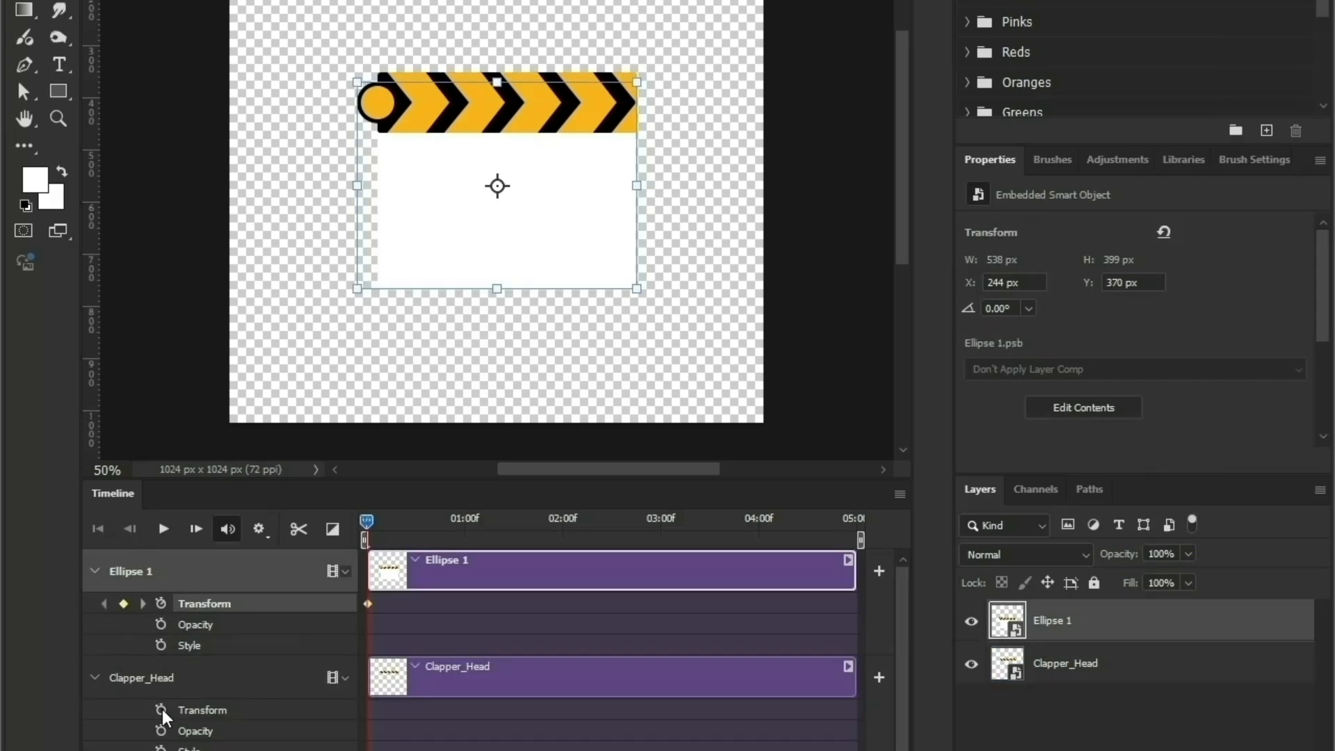
left_click(161, 710)
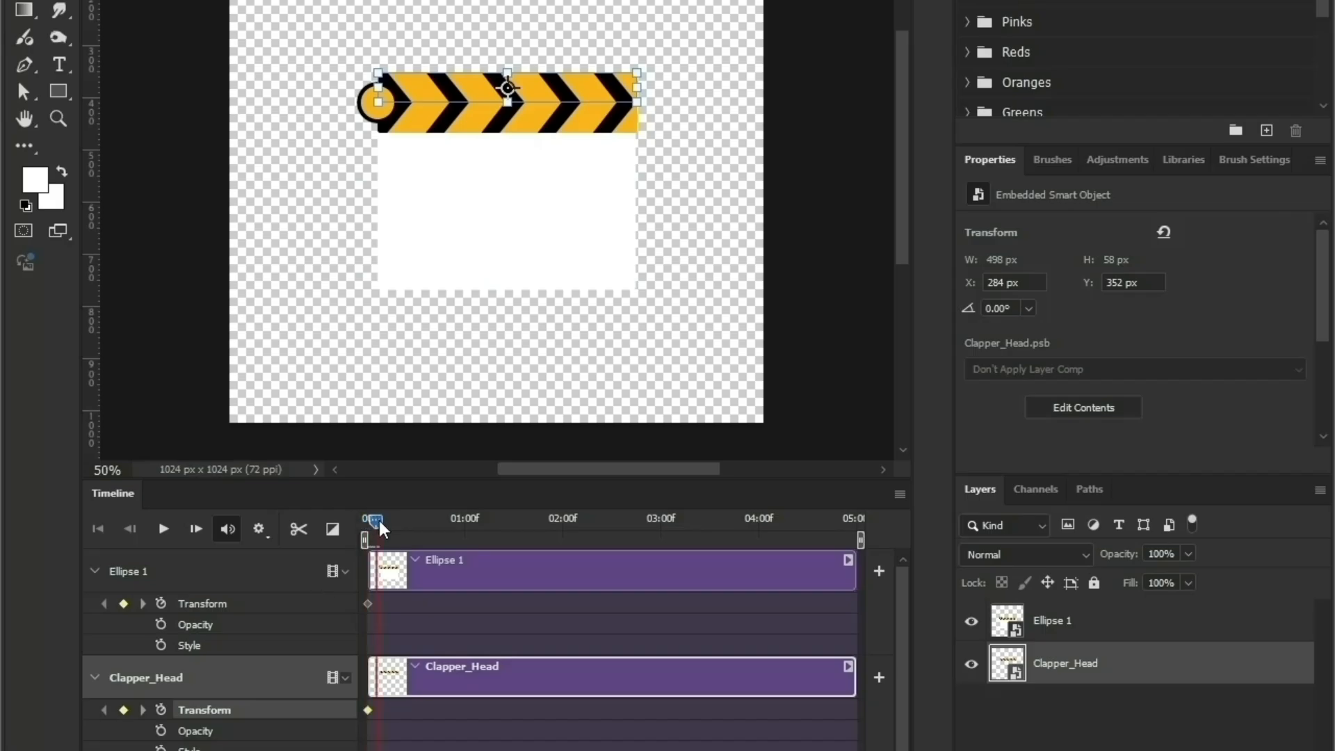
- At about 0.2 seconds, swing Clapper_Head upward and rotate Ellipse 1 to 23° downward, both pivoting about the hinge circle
left_click_drag(380, 530, 386, 530)
left_click_drag(507, 86, 510, 99)
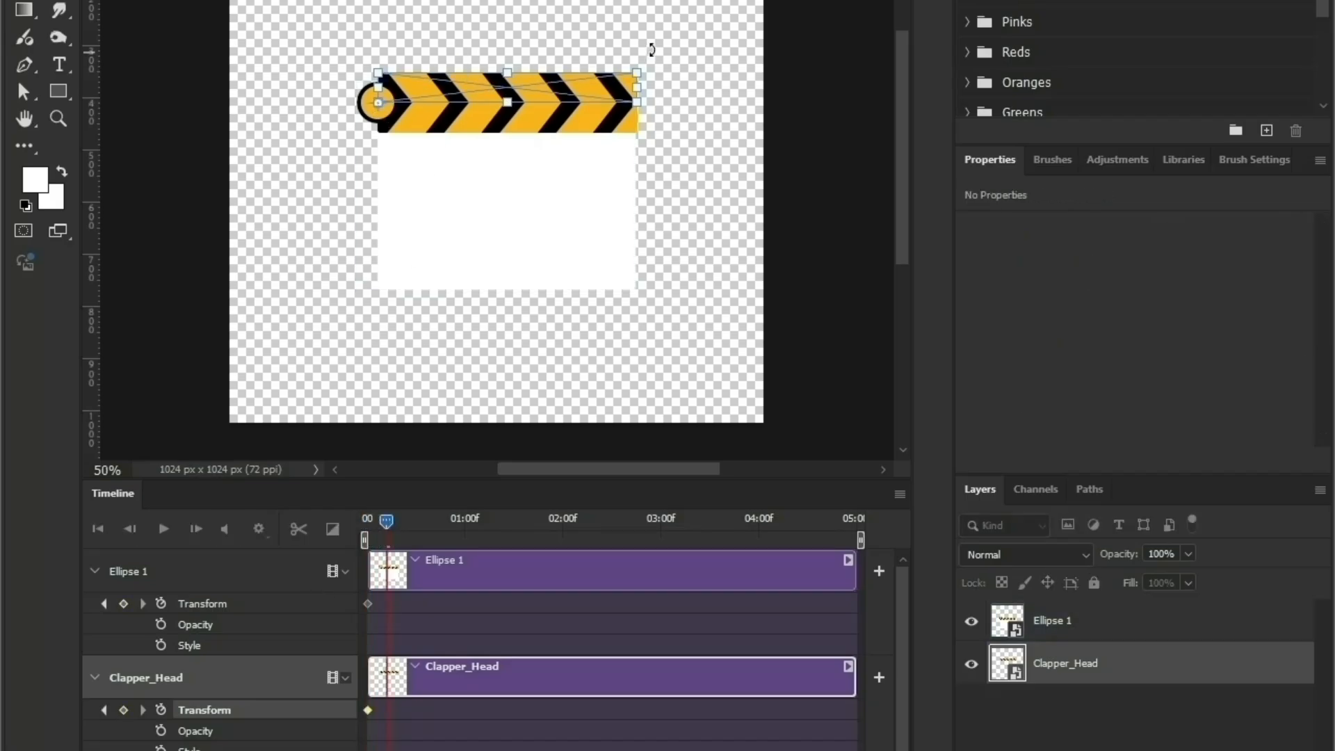
left_click_drag(651, 50, 570, 0)
key("Return")
left_click(498, 185)
left_click_drag(497, 185, 381, 99)
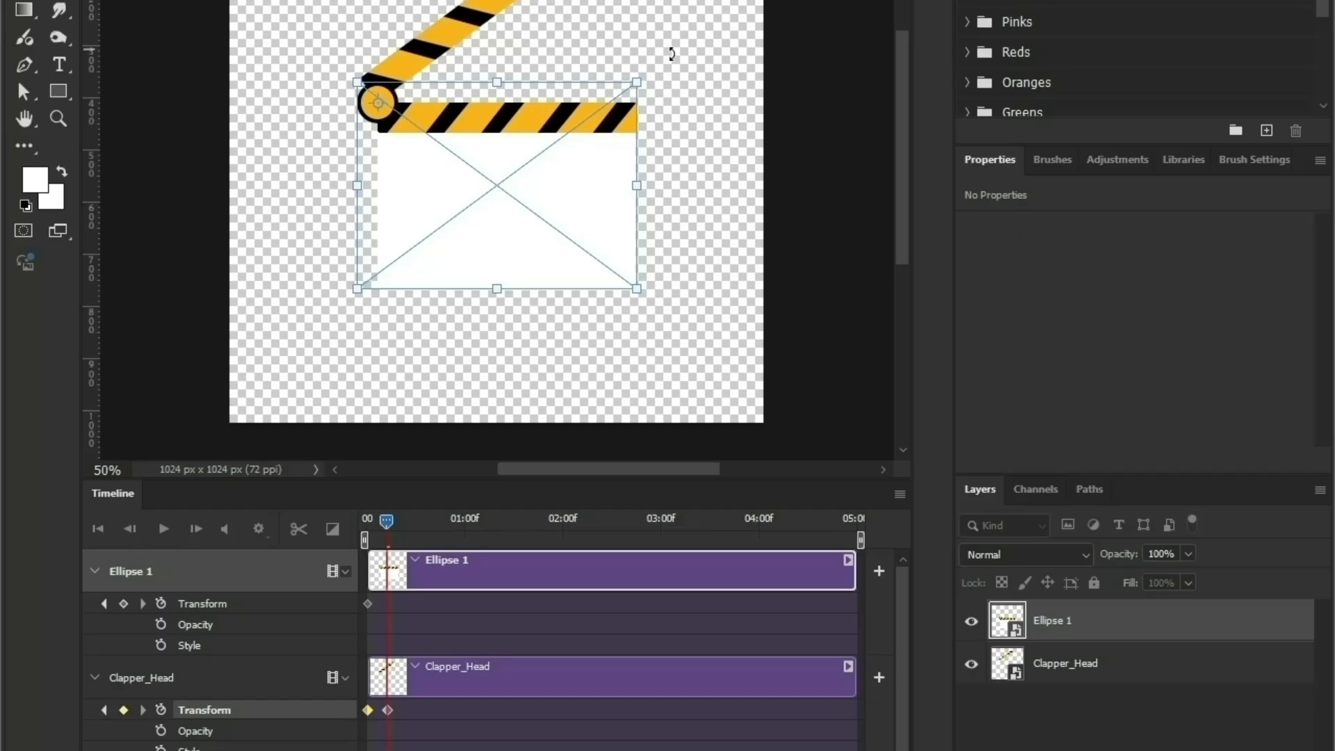
left_click_drag(670, 50, 685, 130)
key("Return")
- Add Transform keyframes at about 0.3 seconds to hold the open pose of Ellipse 1 and Clapper_Head
left_click(397, 528)
left_click(401, 528)
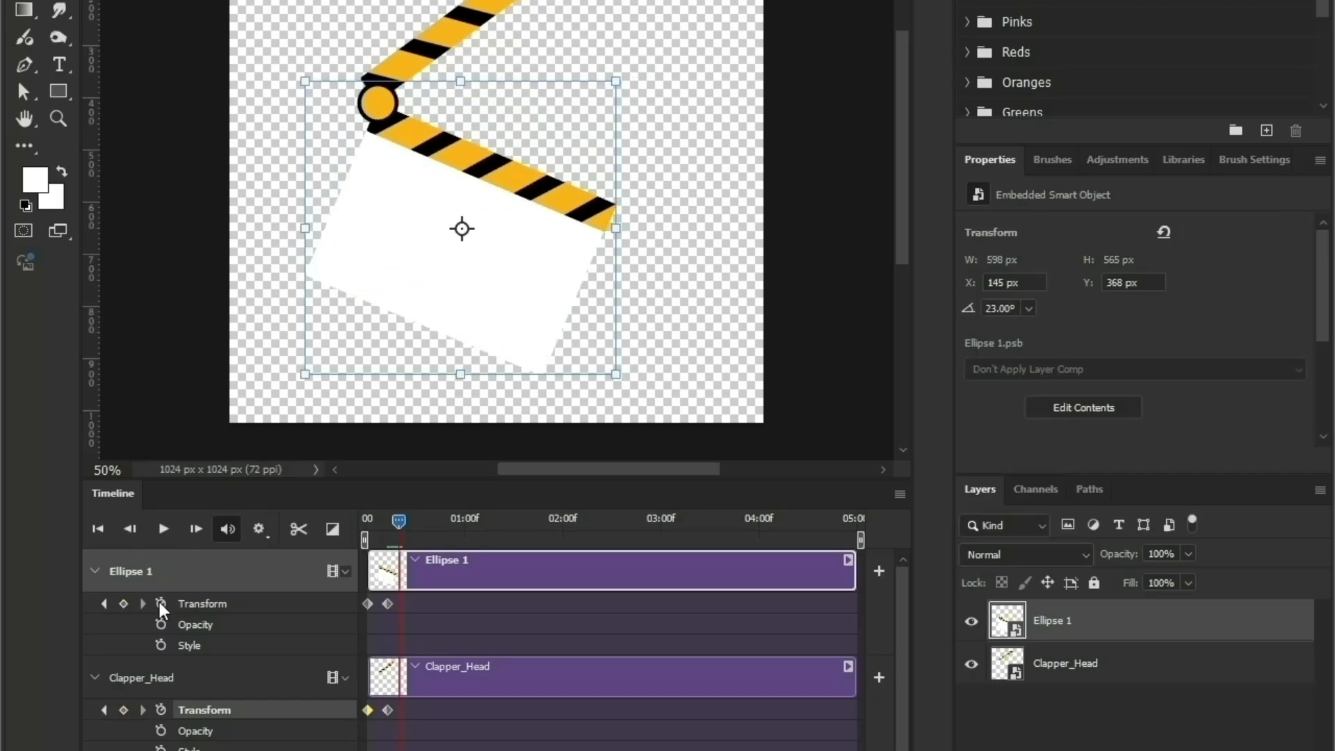
left_click(123, 603)
left_click(124, 709)
- Copy Ellipse 1's first Transform keyframe and paste it onto a new keyframe at about 0.5 seconds
left_click(407, 529)
left_click_drag(407, 530, 415, 530)
left_click(124, 603)
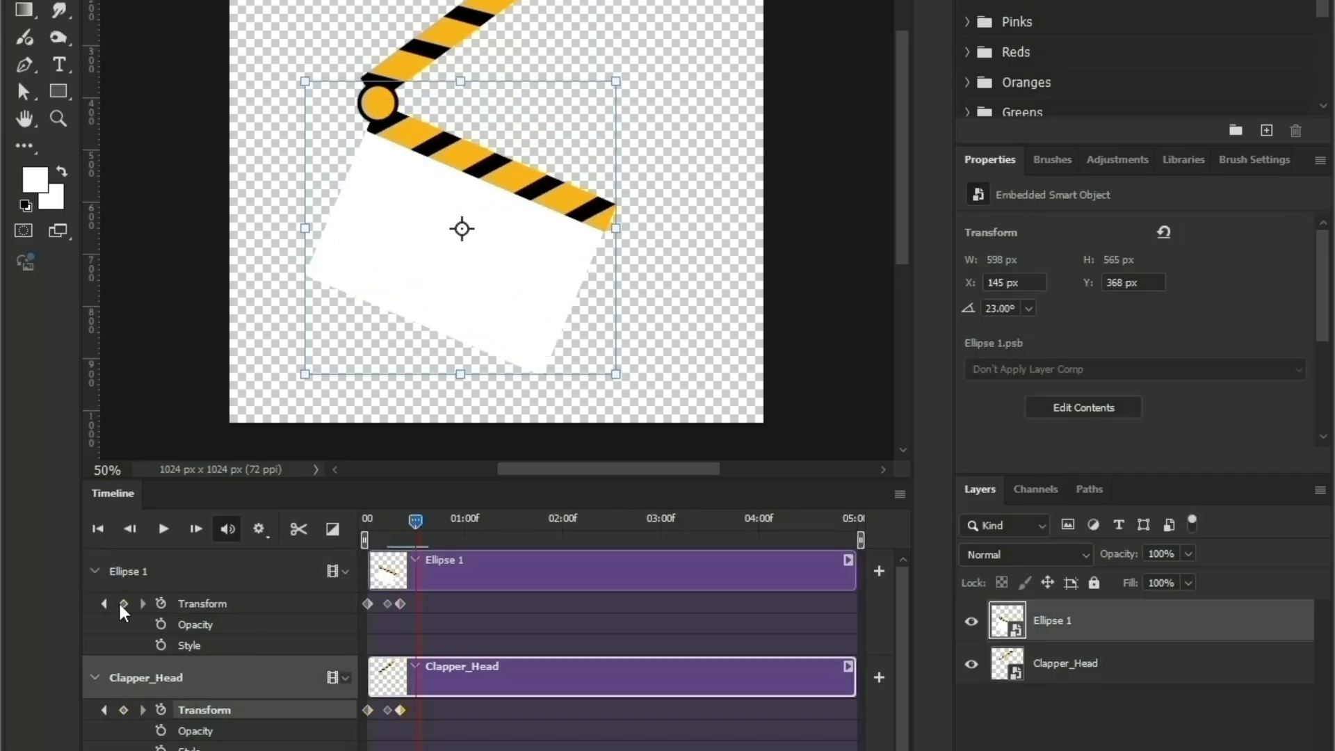
right_click(369, 605)
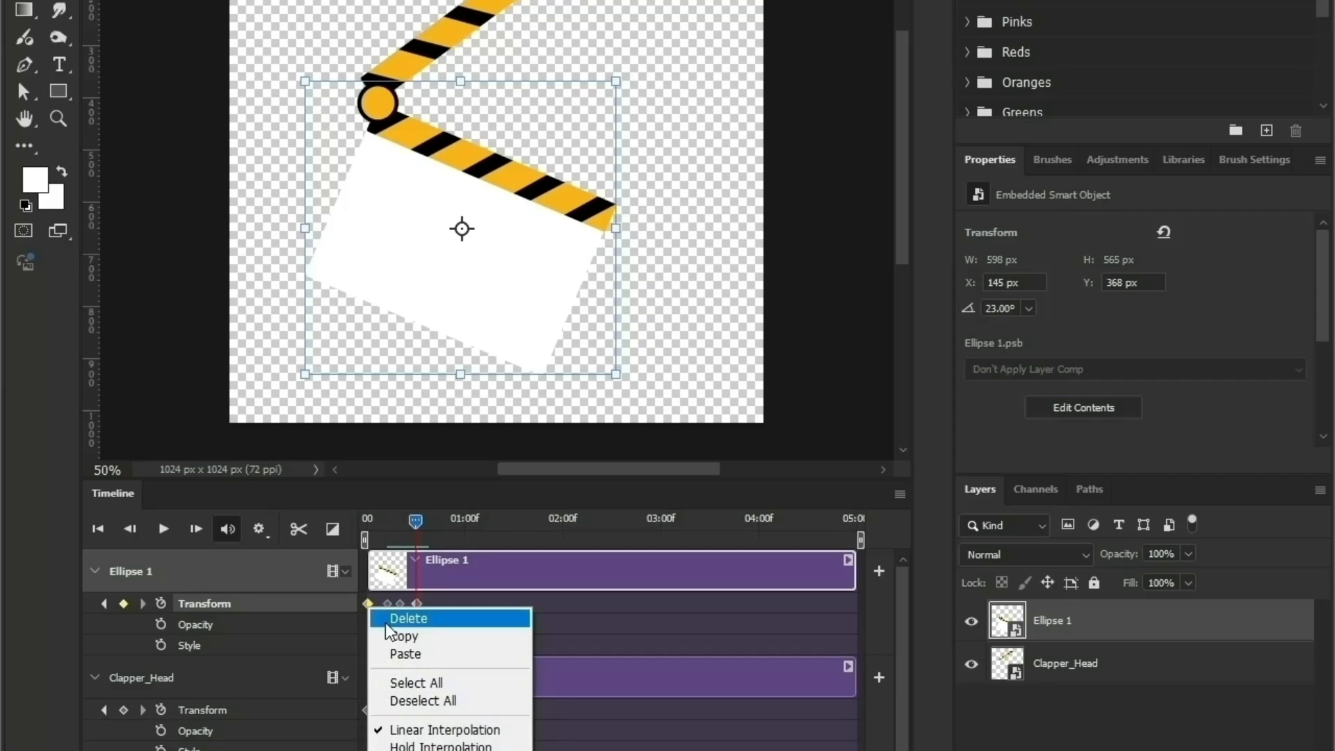
left_click(402, 635)
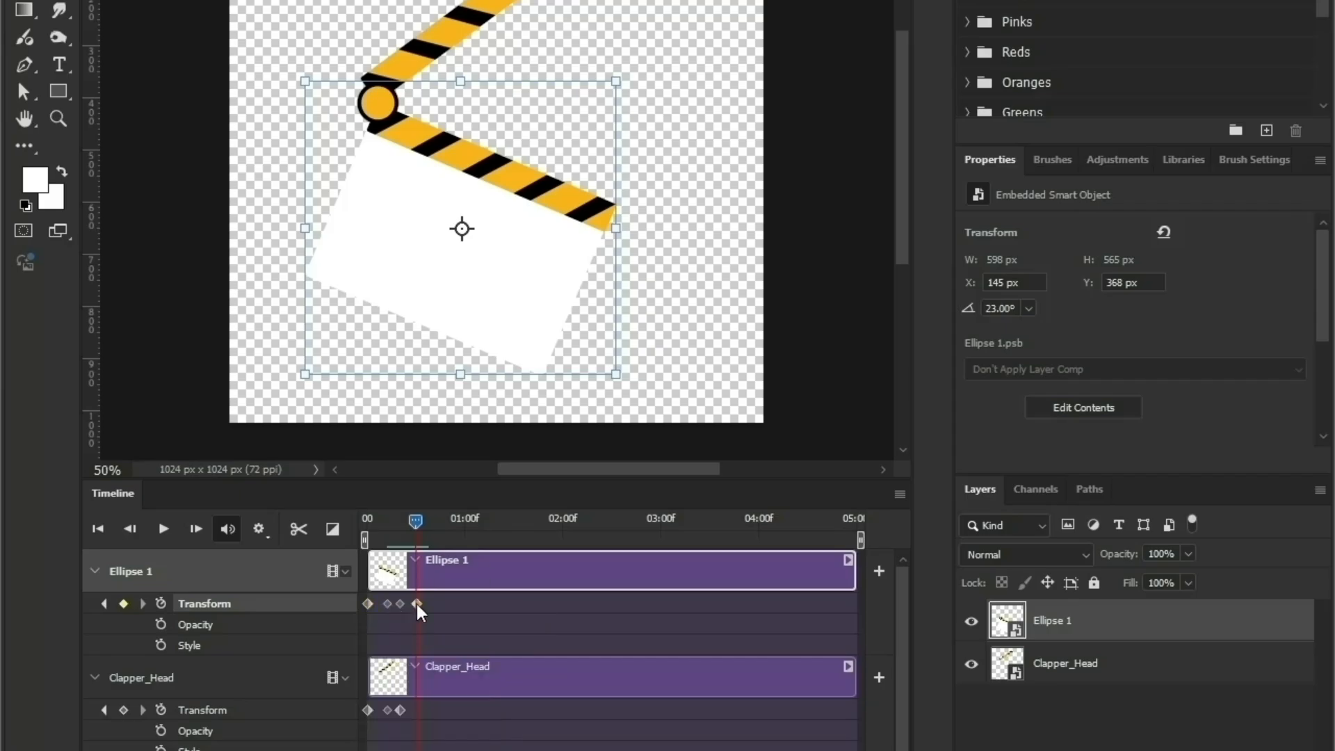
right_click(417, 604)
left_click(445, 653)
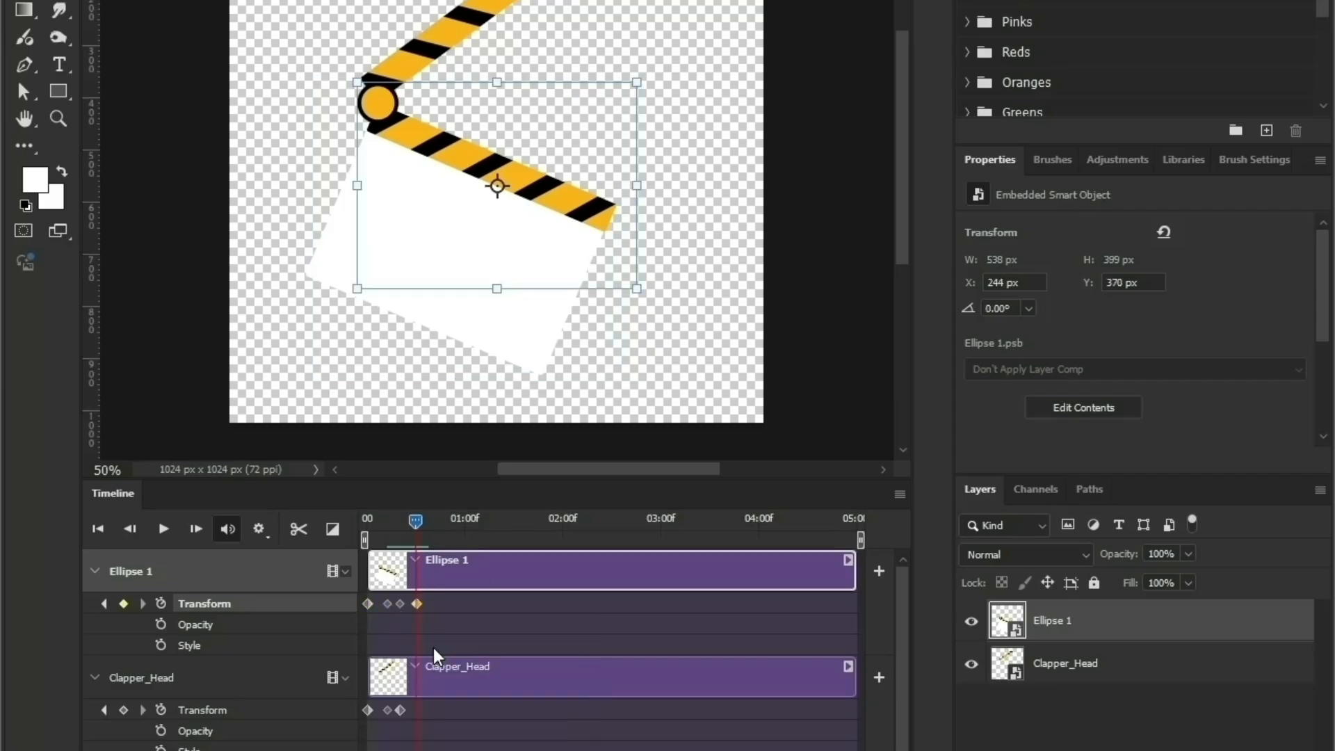
- Add a Clapper_Head Transform keyframe at about 0.5 seconds and paste its first keyframe's closed pose there
left_click(124, 710)
right_click(368, 709)
left_click(402, 583)
right_click(417, 709)
left_click(456, 605)
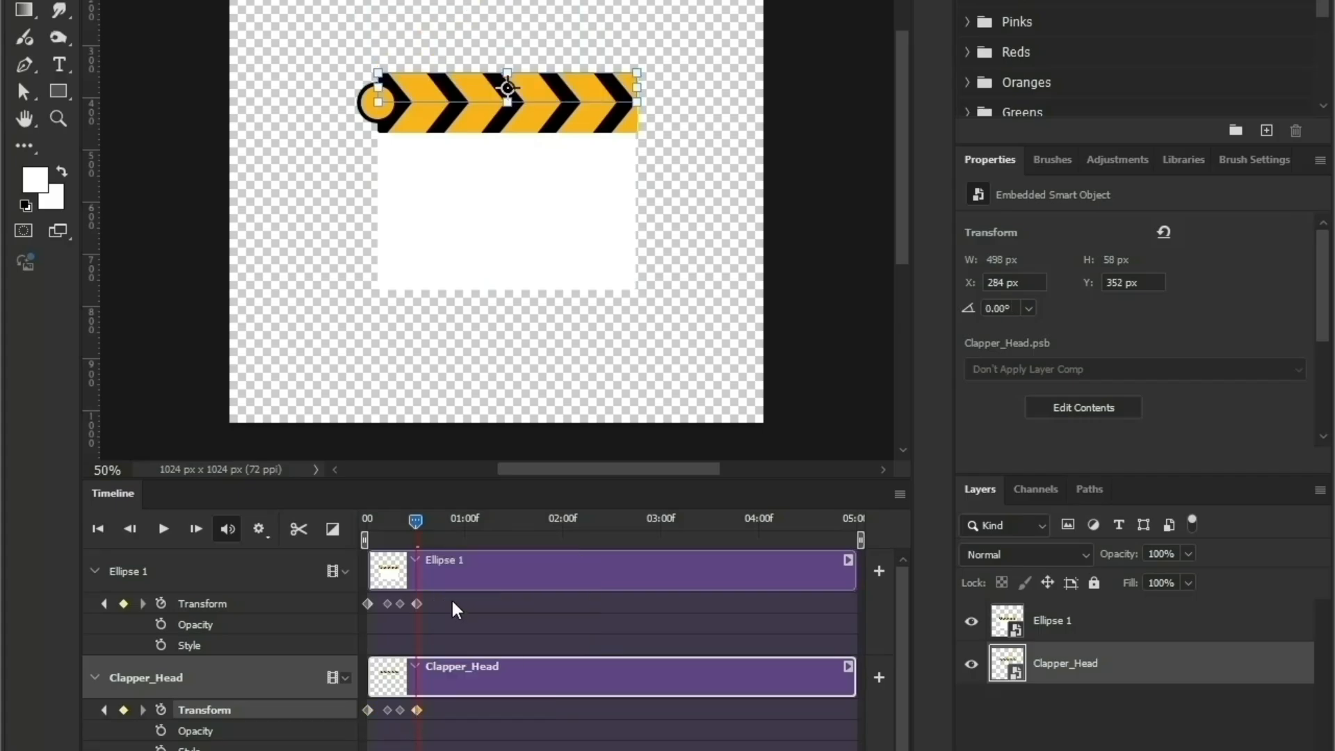
- Hold the closed pose at about 0.6 seconds, and at about 0.8 seconds rotate Clapper_Head upward and move it off the hinge
left_click_drag(416, 523, 425, 523)
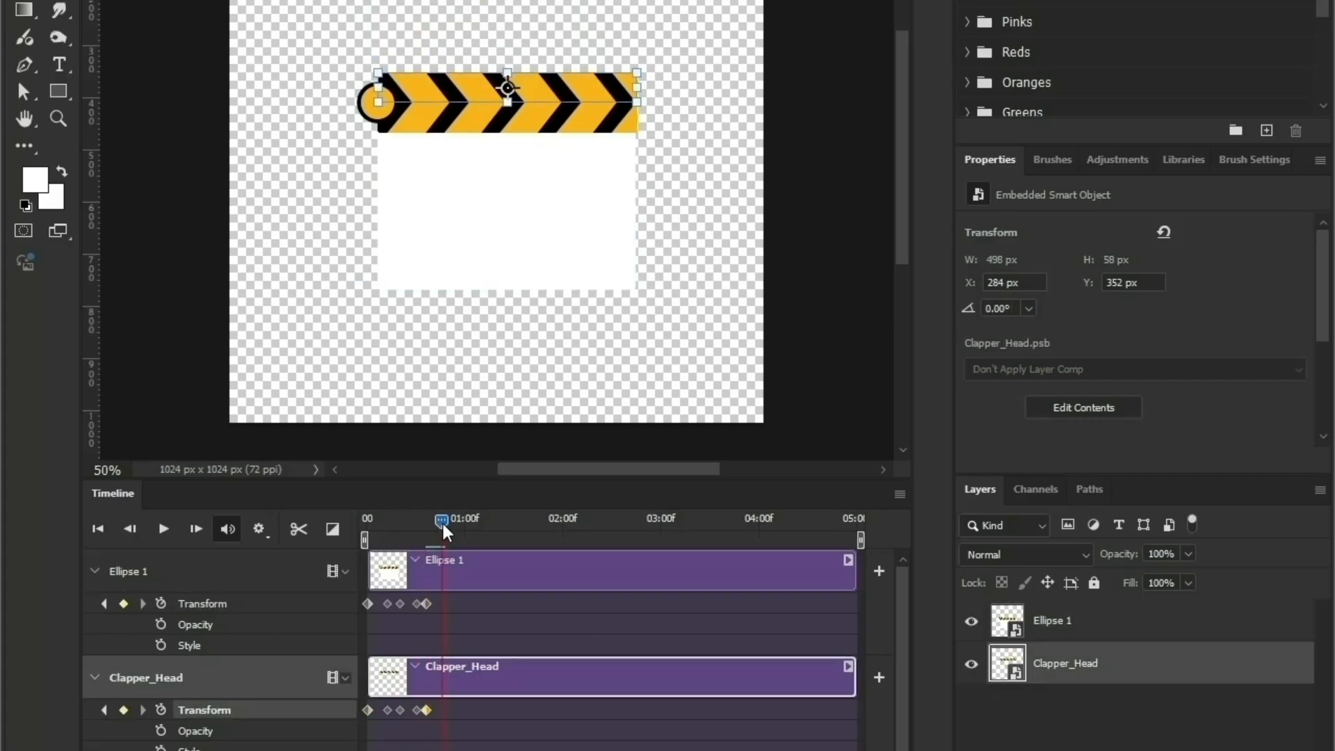
left_click_drag(508, 89, 379, 103)
left_click_drag(650, 111, 612, 9)
left_click_drag(480, 55, 522, 11)
key("Return")
- At about 0.8 seconds, rotate Ellipse 1 nearly upside down, reposition it below Clapper_Head, and return to the main document
left_click(498, 209)
left_click_drag(498, 186, 380, 103)
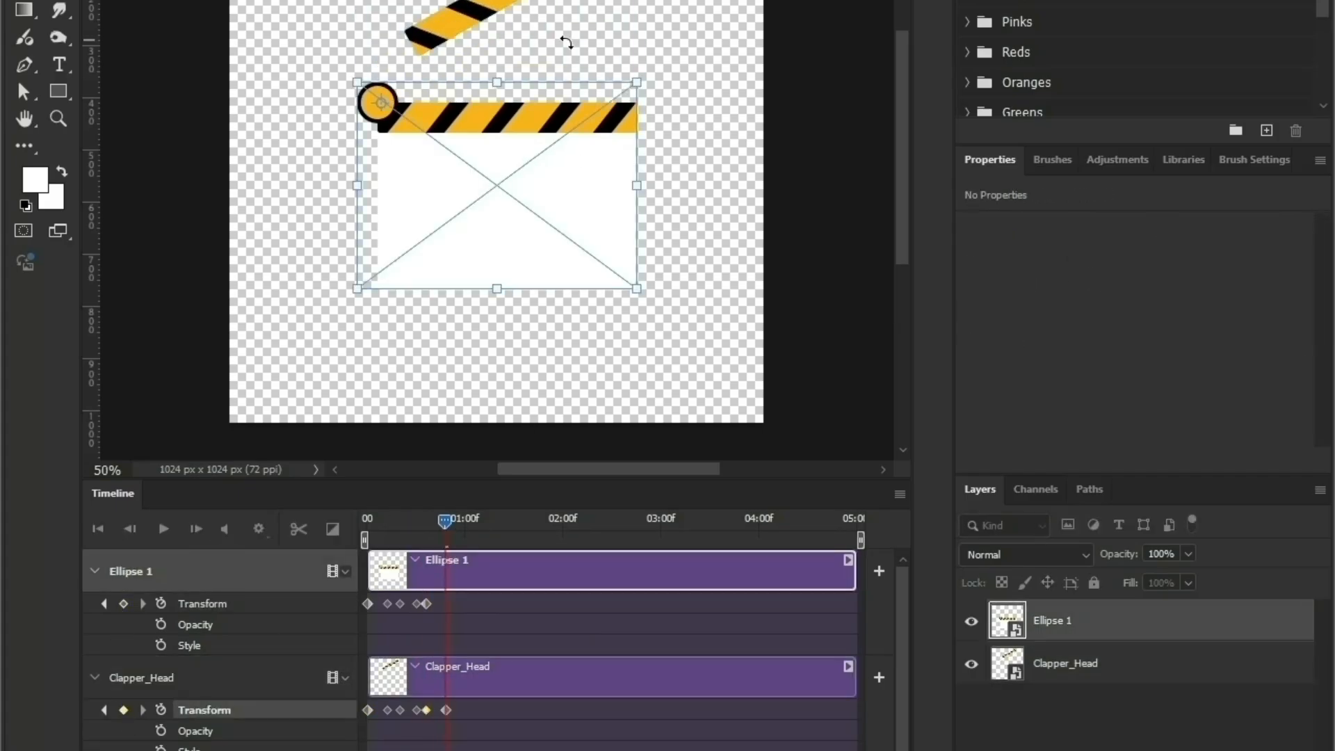
left_click_drag(566, 41, 365, 297)
left_click_drag(254, 106, 561, 181)
left_click(198, 61)
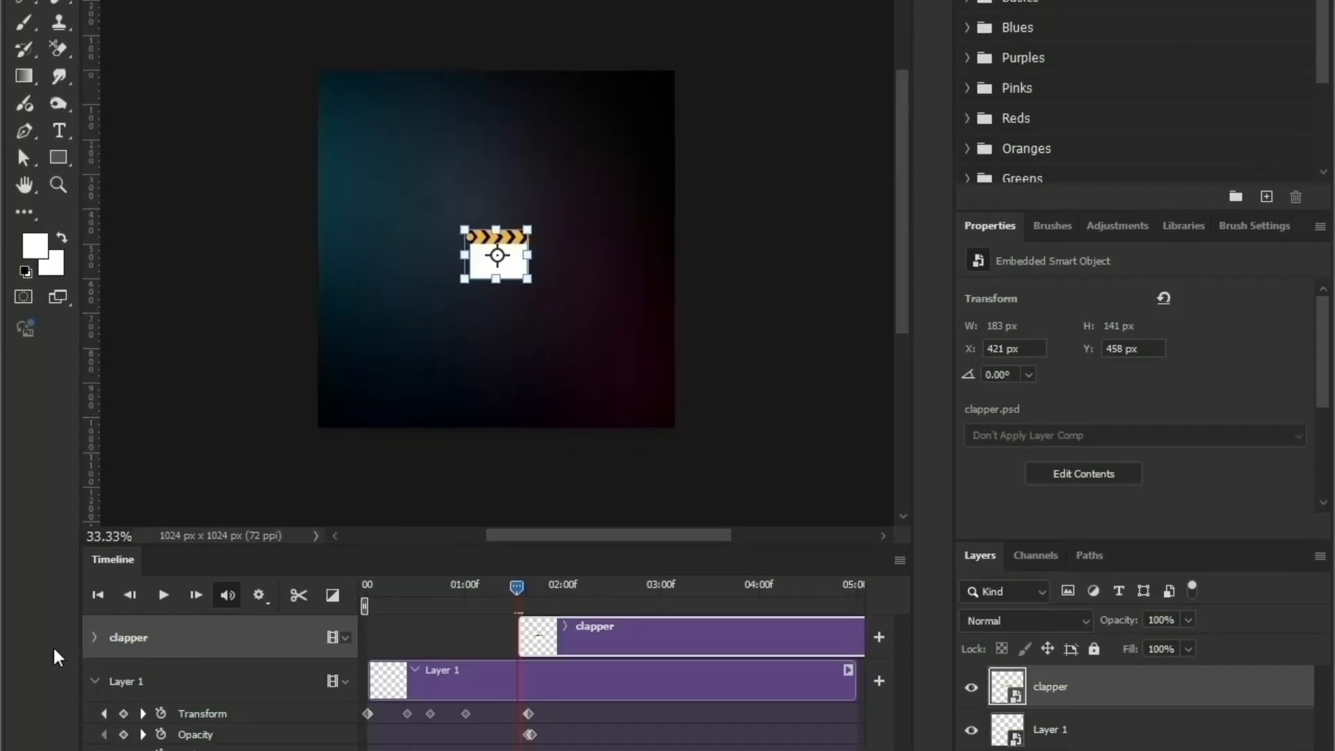
- Keyframe the clapper layer's Transform at its clip start and at about 1.8 seconds
left_click(94, 596)
left_click(161, 628)
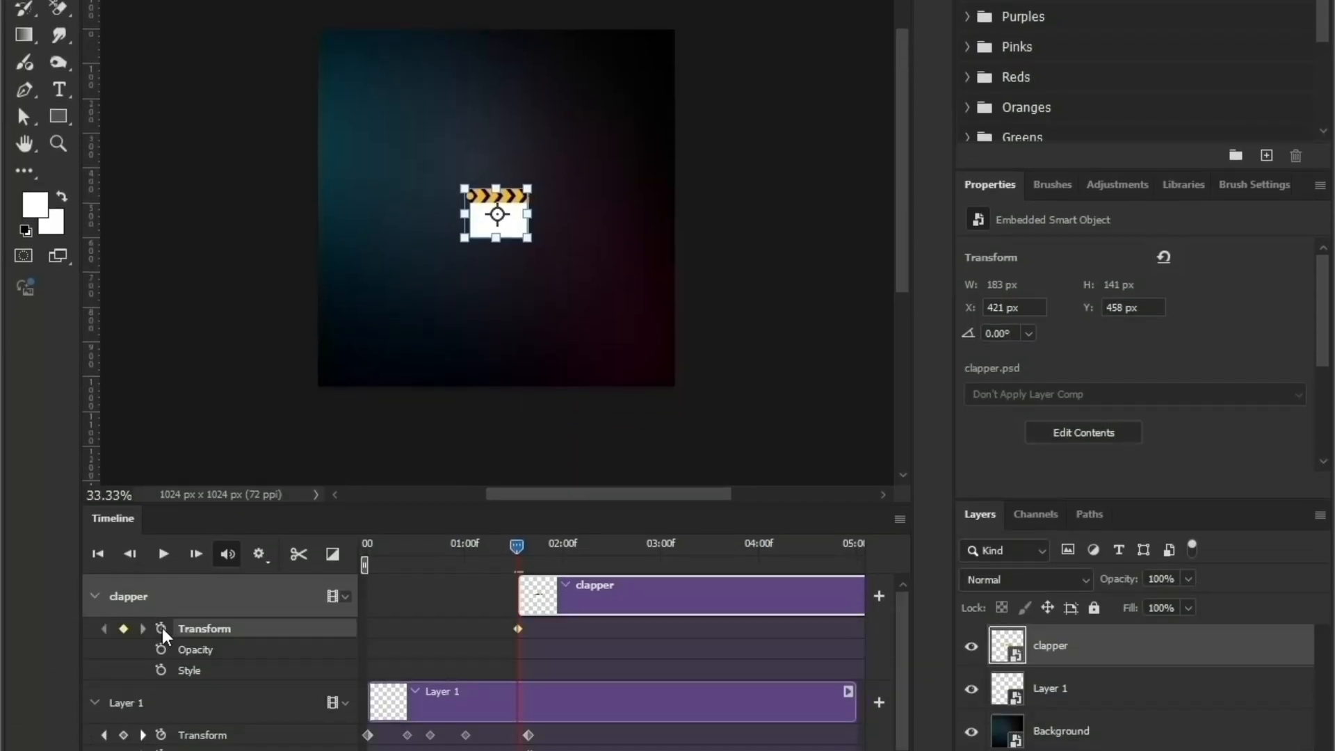
key("space")
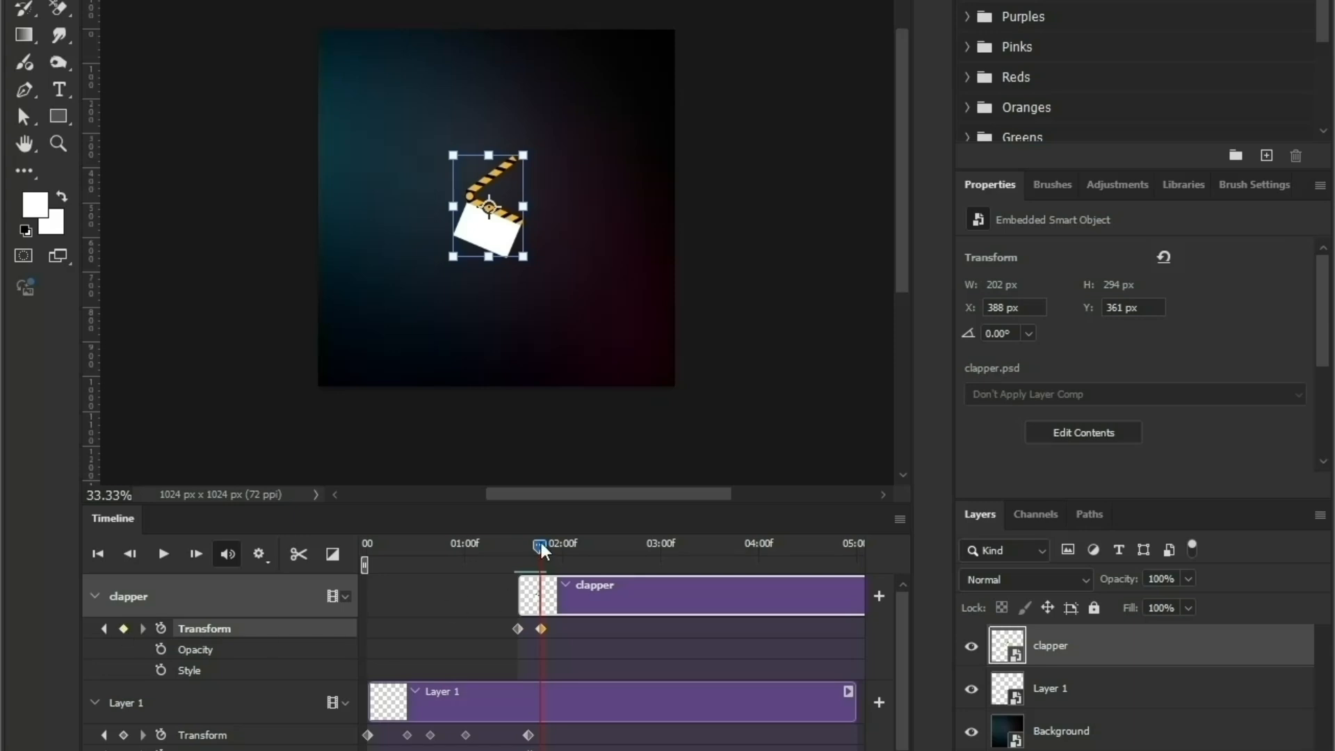
- Shrink the clapper to about 12 × 13 px, rotated about -160°, at its clip start, and play the animation
left_click_drag(542, 549, 517, 548)
left_click(530, 187)
left_click_drag(497, 214, 497, 208)
left_click_drag(557, 146, 499, 168)
key("Return")
key("space")
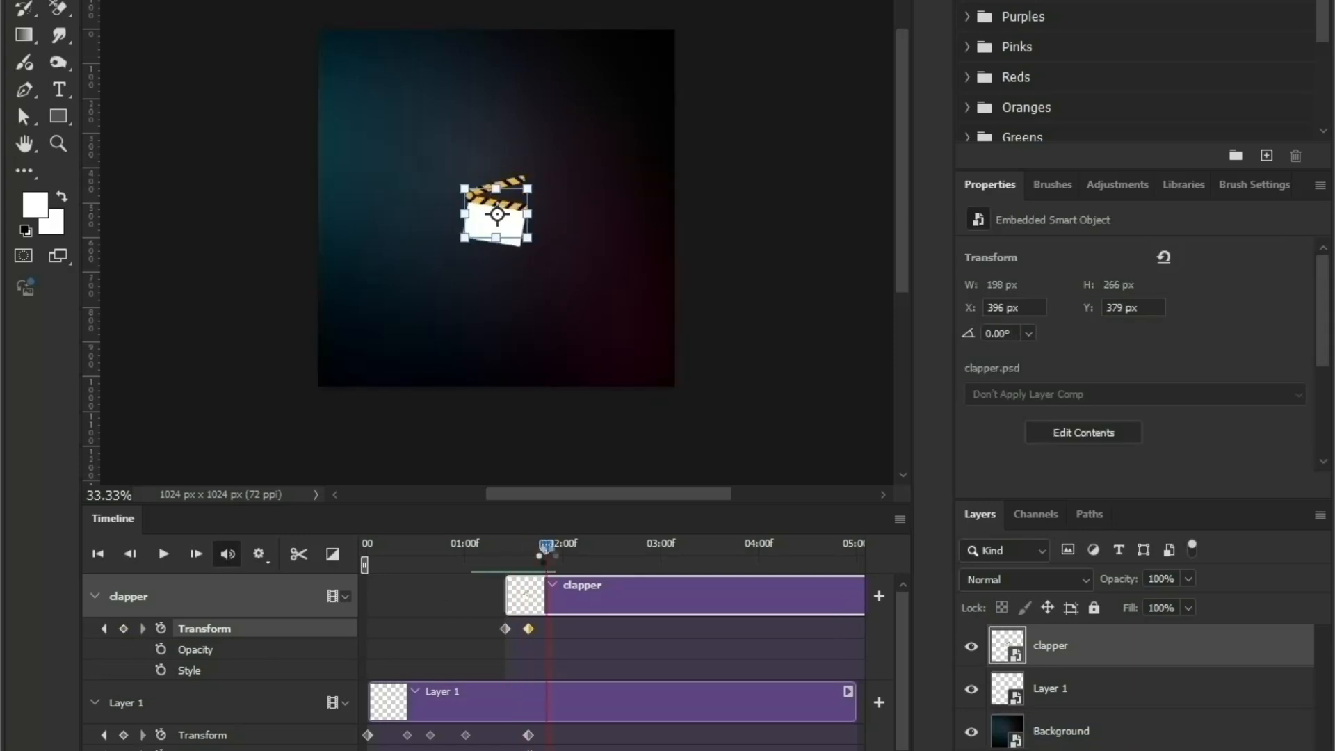
key("space")
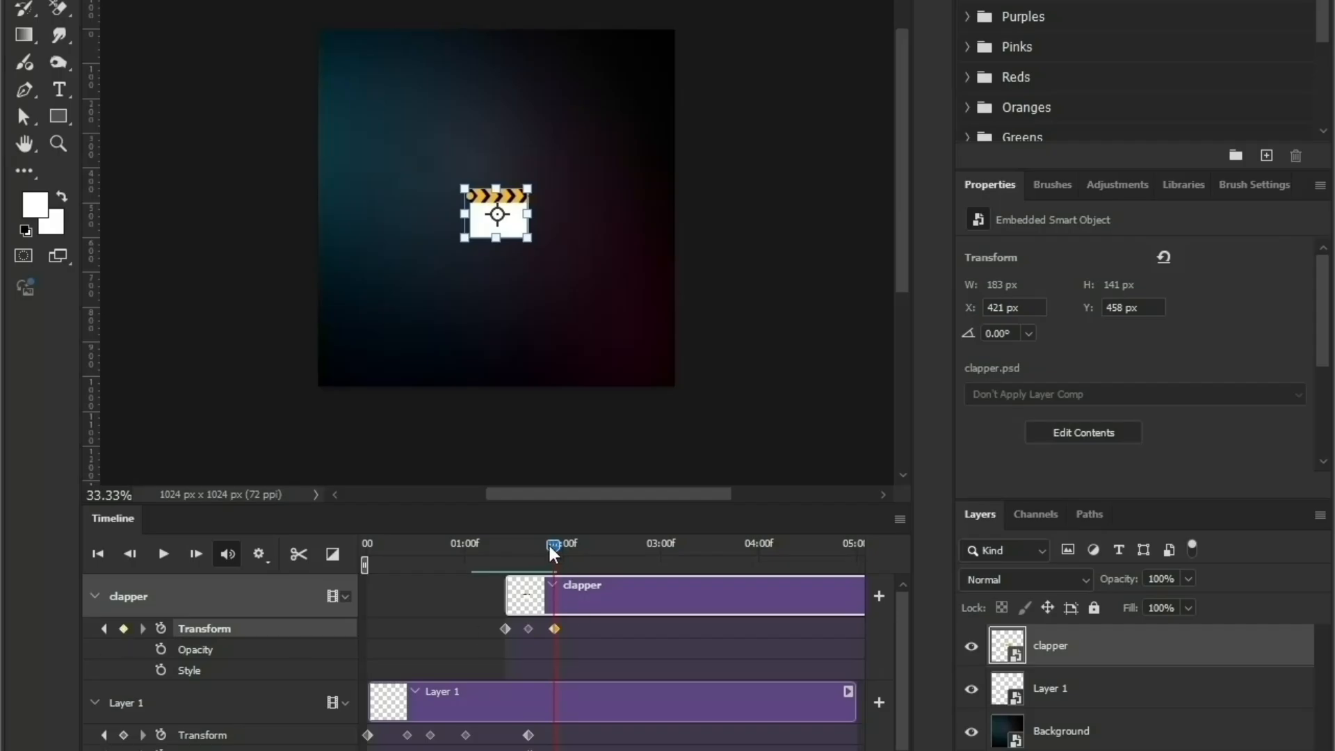
- At about 2.2 seconds, shrink the clapper to about 13 × 15 px, rotated about 131°
left_click_drag(564, 548, 585, 548)
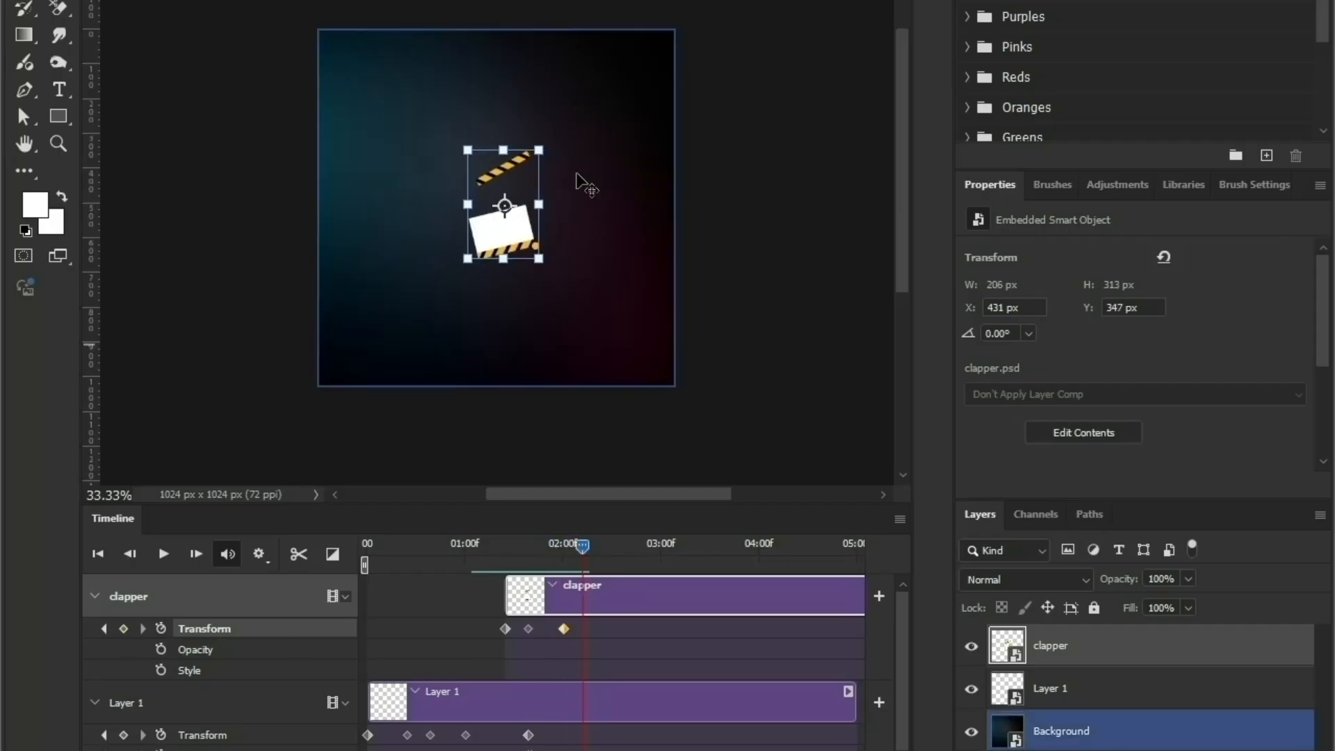
key("ctrl+t")
left_click_drag(547, 151, 478, 224)
key("Return")
- Play the animation to check the transition from the camera to the clapper
left_click_drag(585, 548, 509, 548)
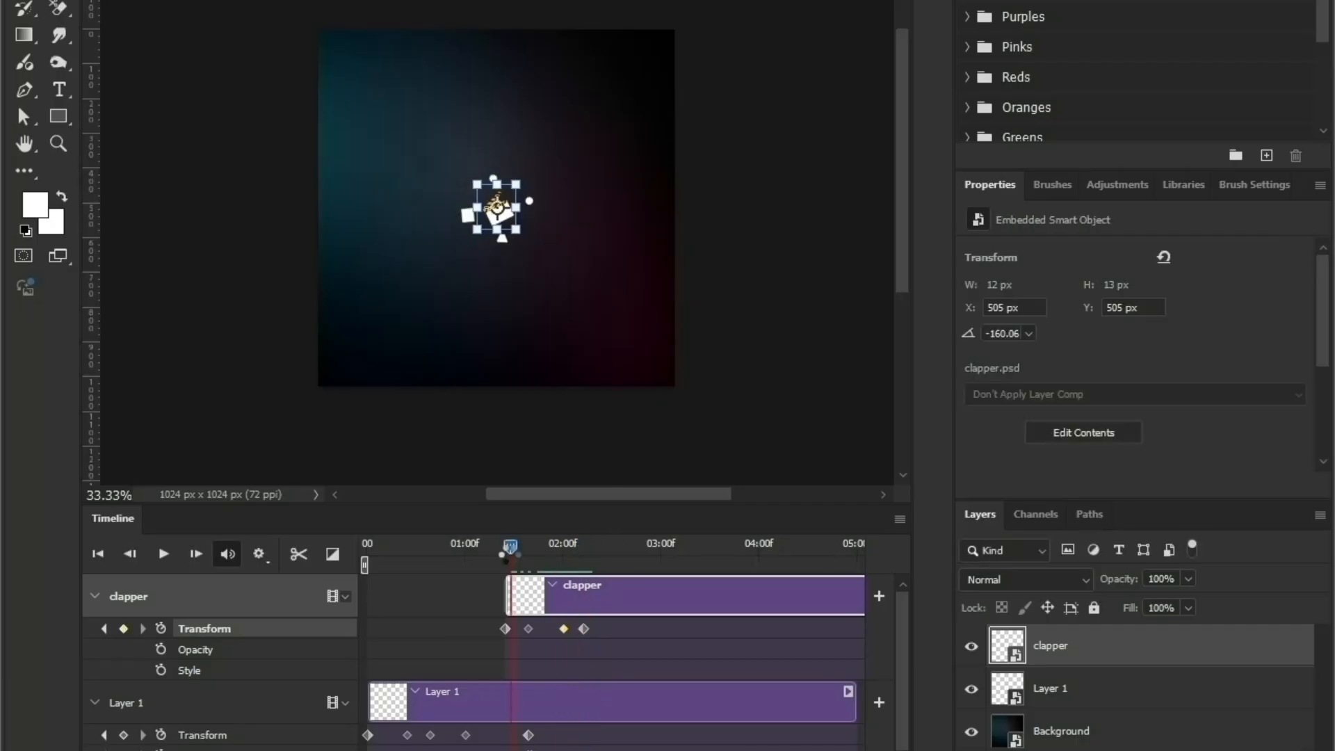
left_click(164, 555)
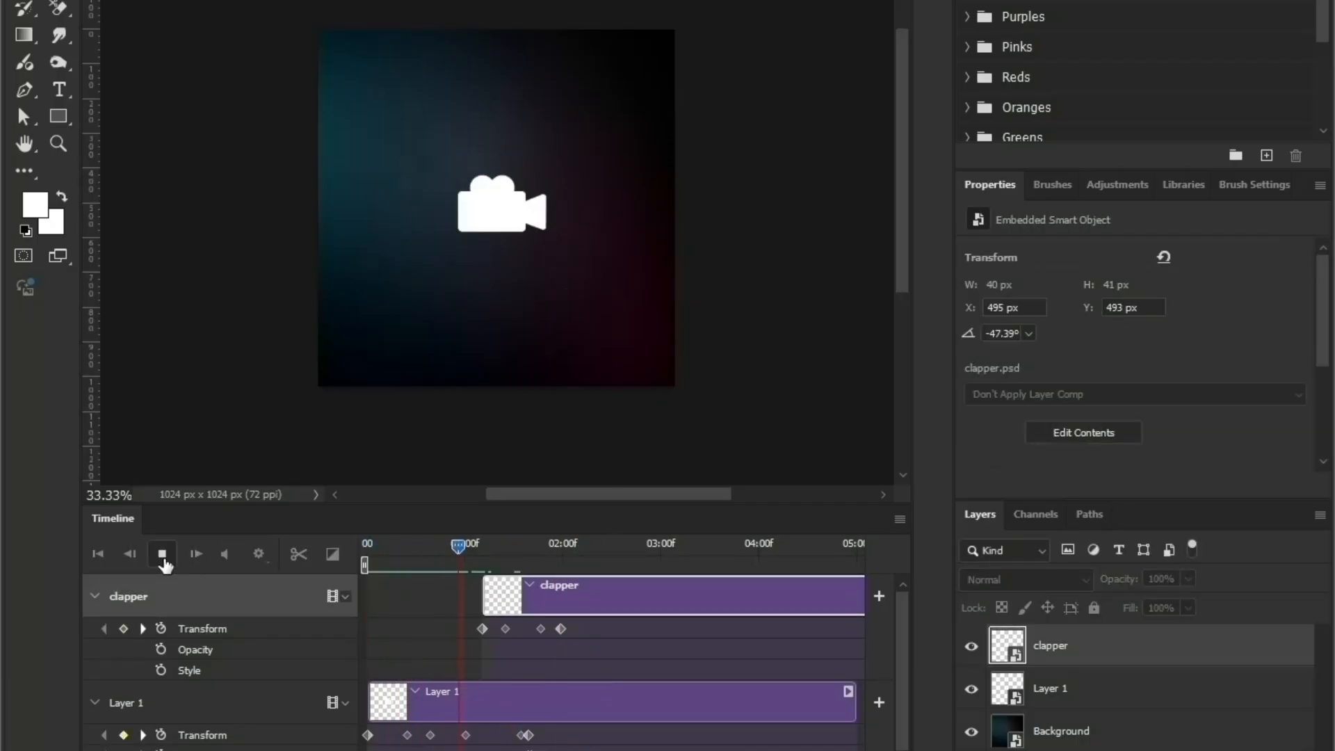
left_click(164, 561)
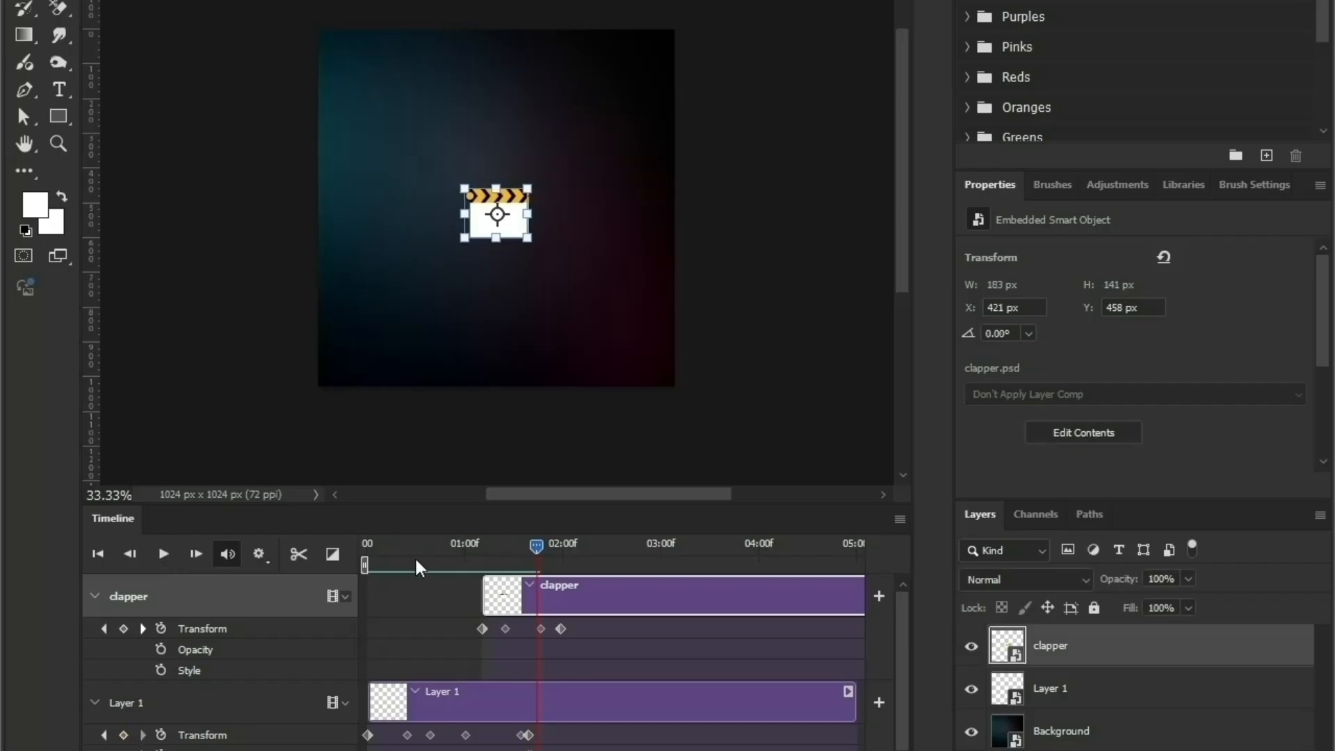
- Add Opacity keyframes that hide the clapper layer right after it shrinks at about 2 seconds
left_click(562, 548)
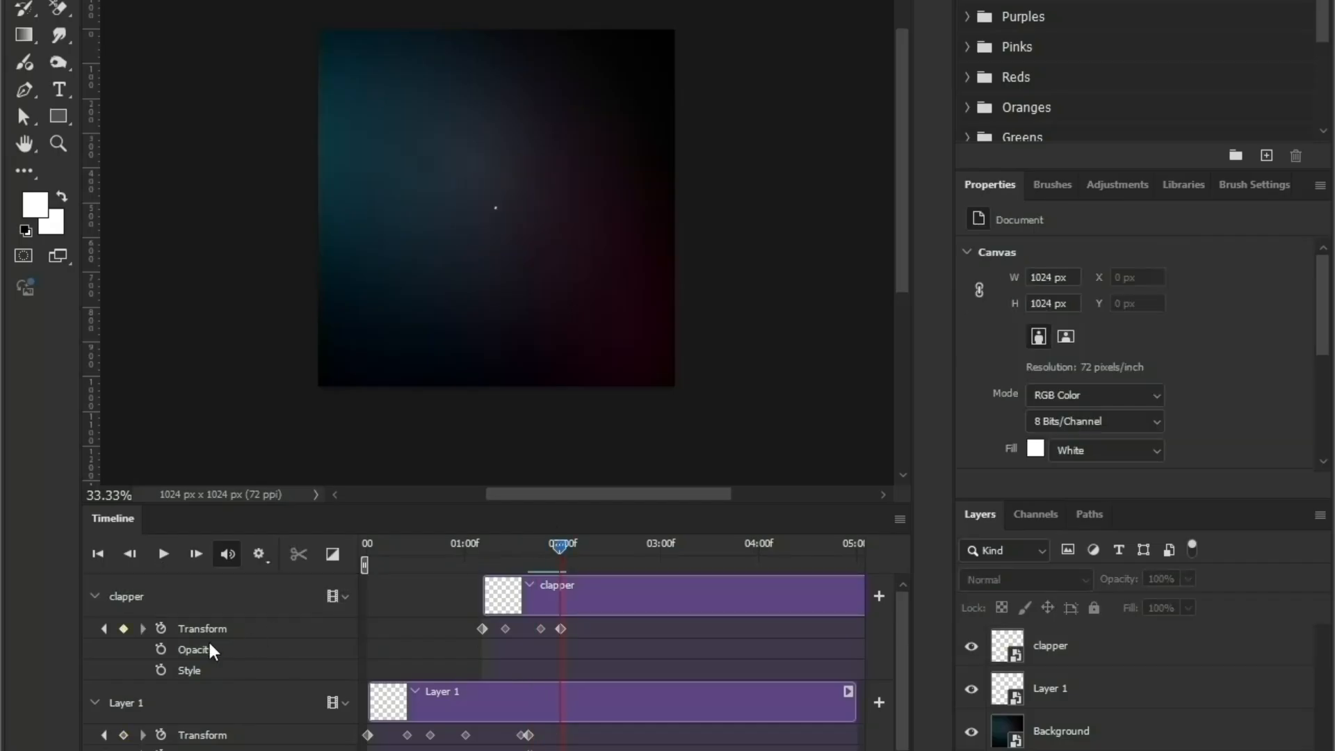
left_click(161, 651)
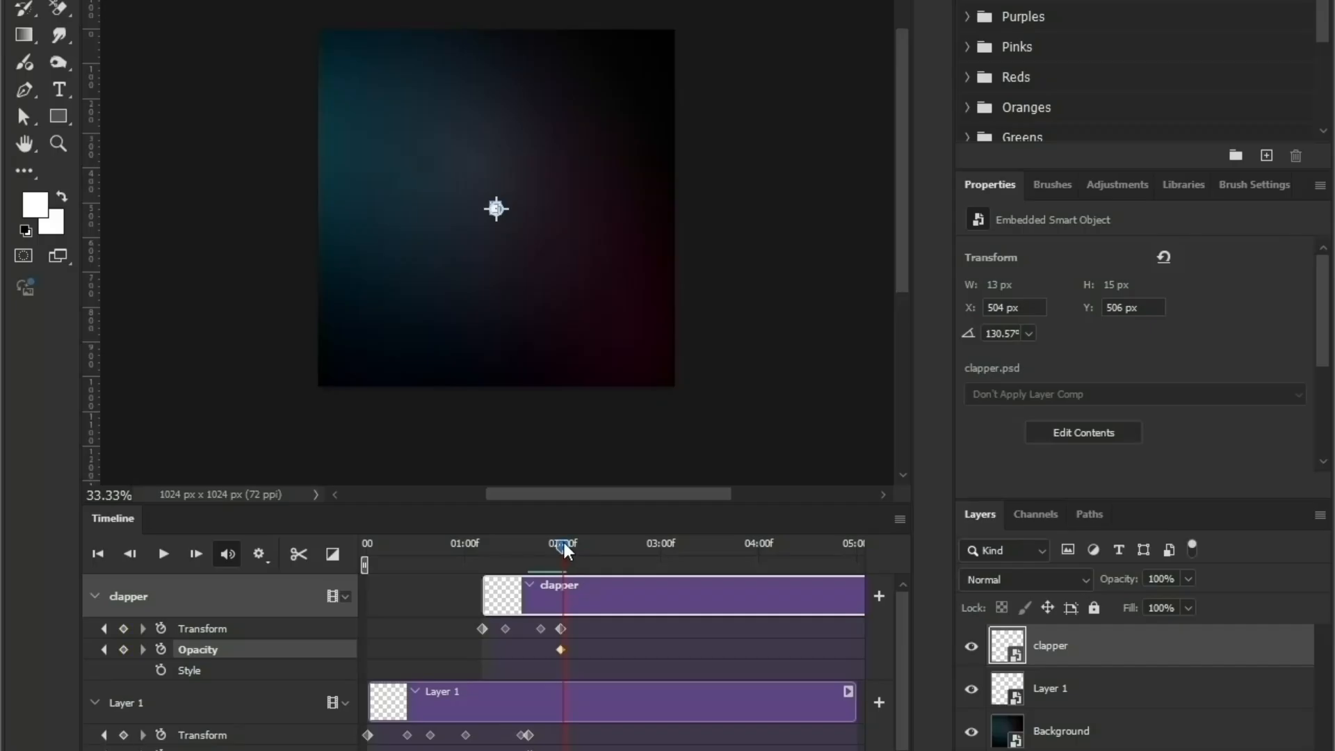
left_click(1189, 579)
- Switch to File Explorer and place Logo Sampro.psd from the V5 folder into the document at about 1.9 seconds
left_click(549, 546)
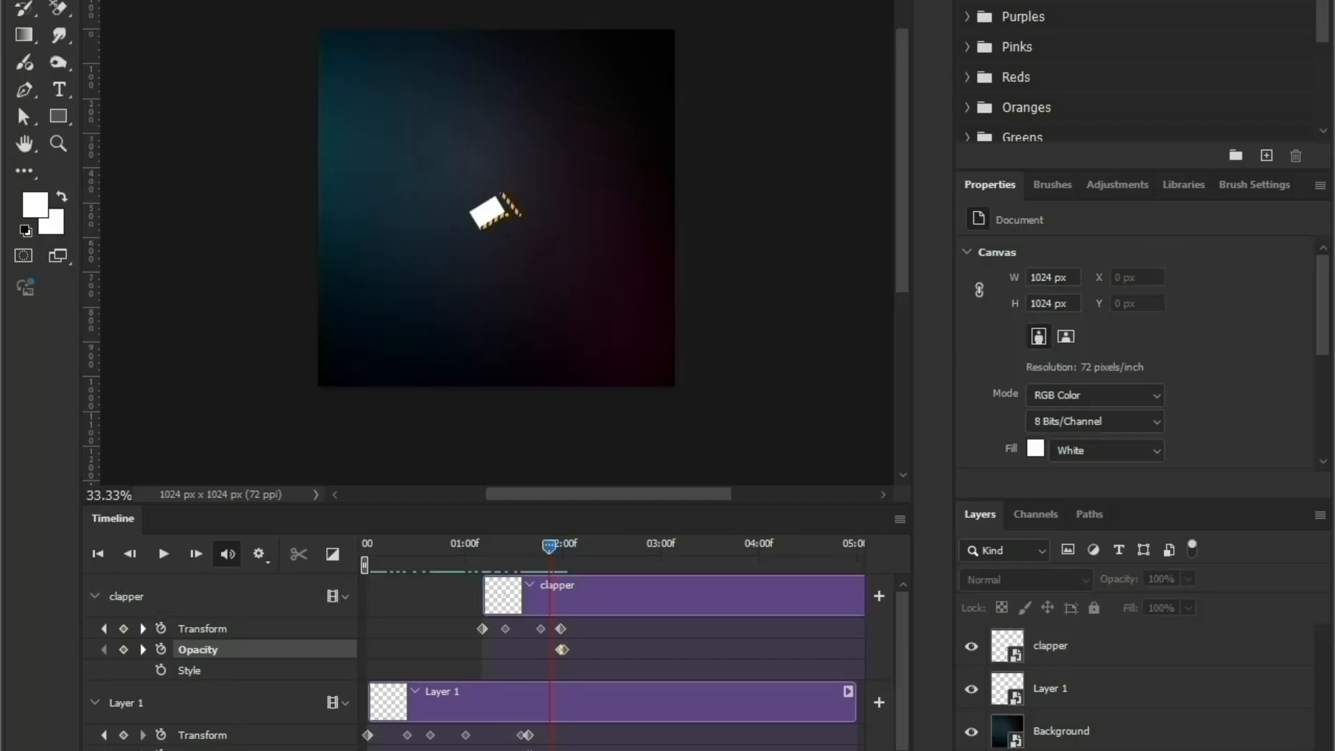
key("alt+Tab")
left_click(868, 205)
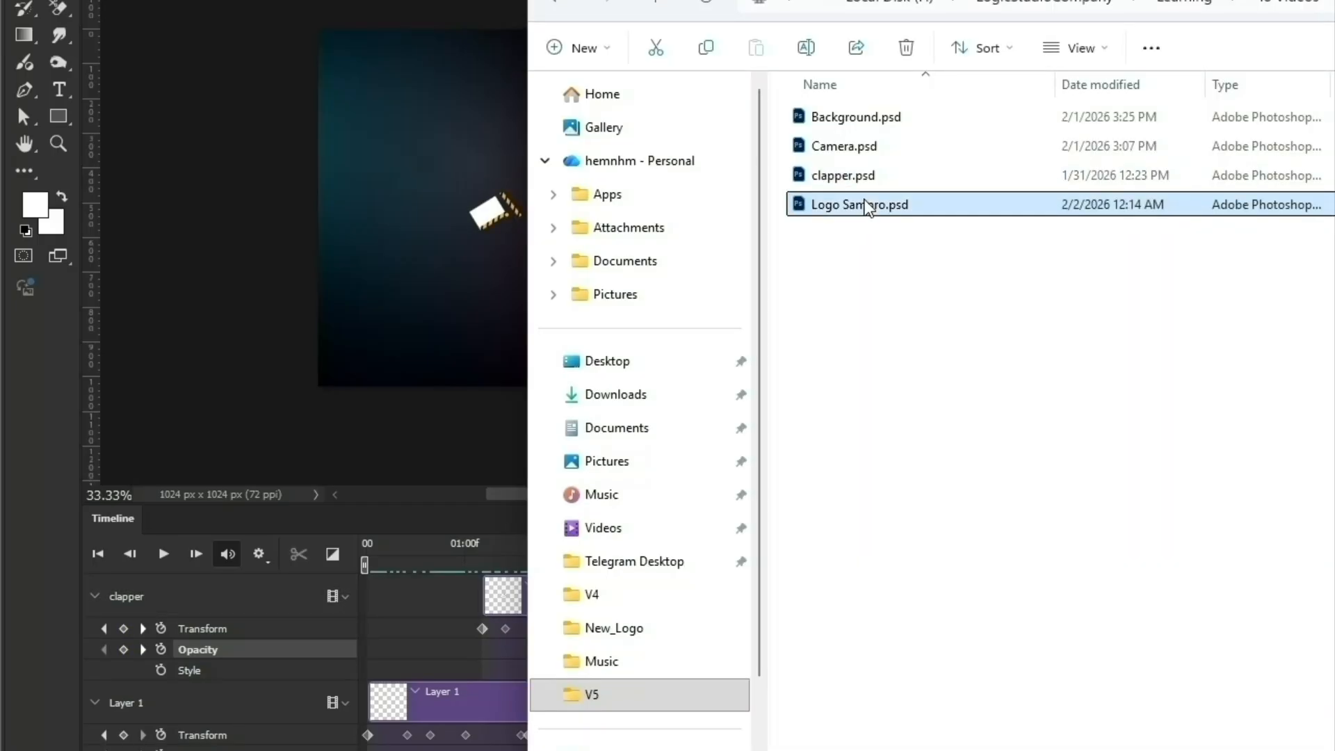
left_click_drag(870, 205, 469, 202)
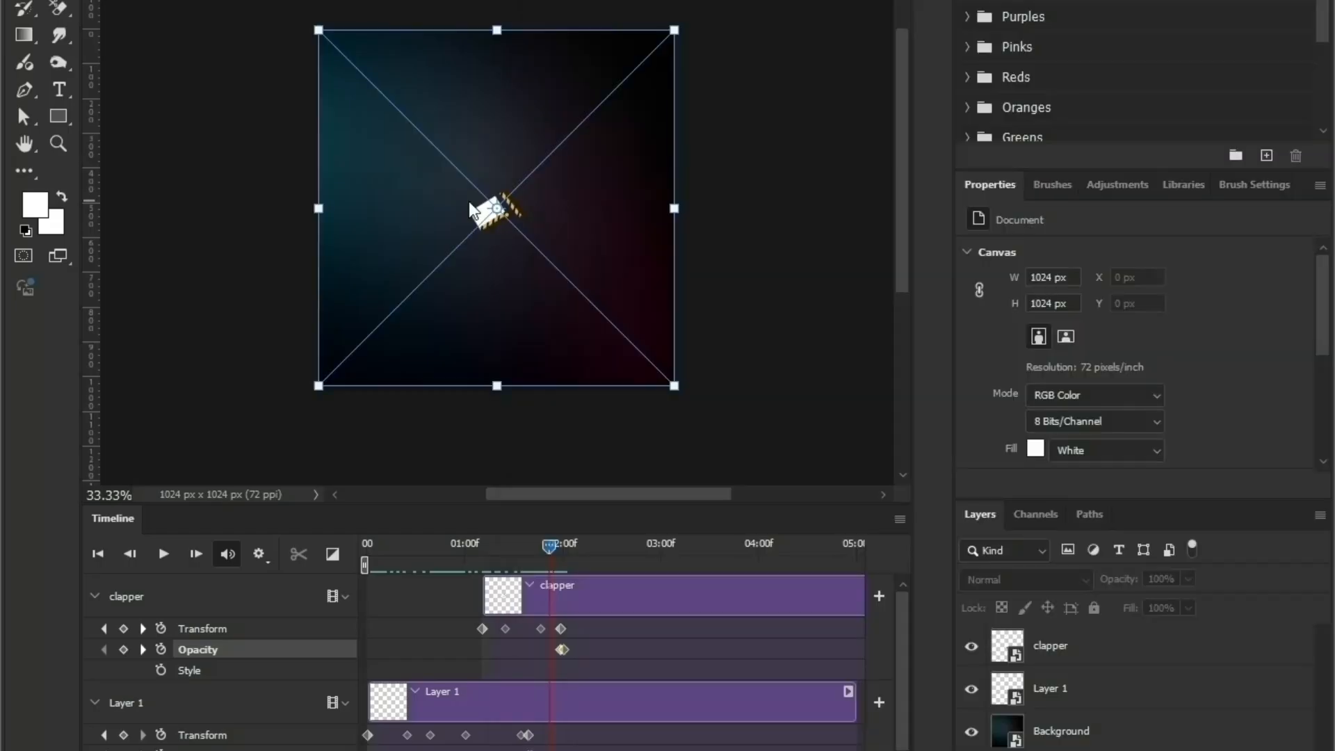
key("Return")
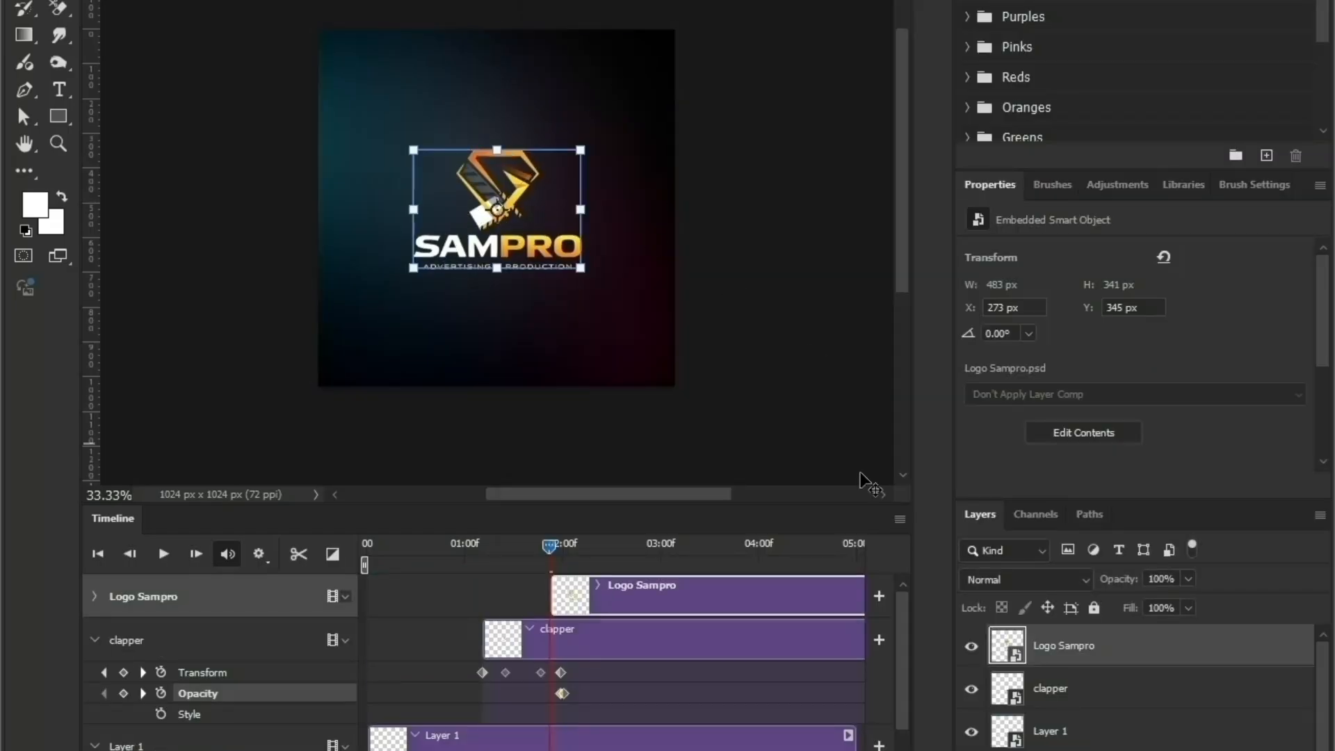
- Open the Logo Sampro smart object's contents and copy the diamond emblem to its own layer
double_click(1009, 646)
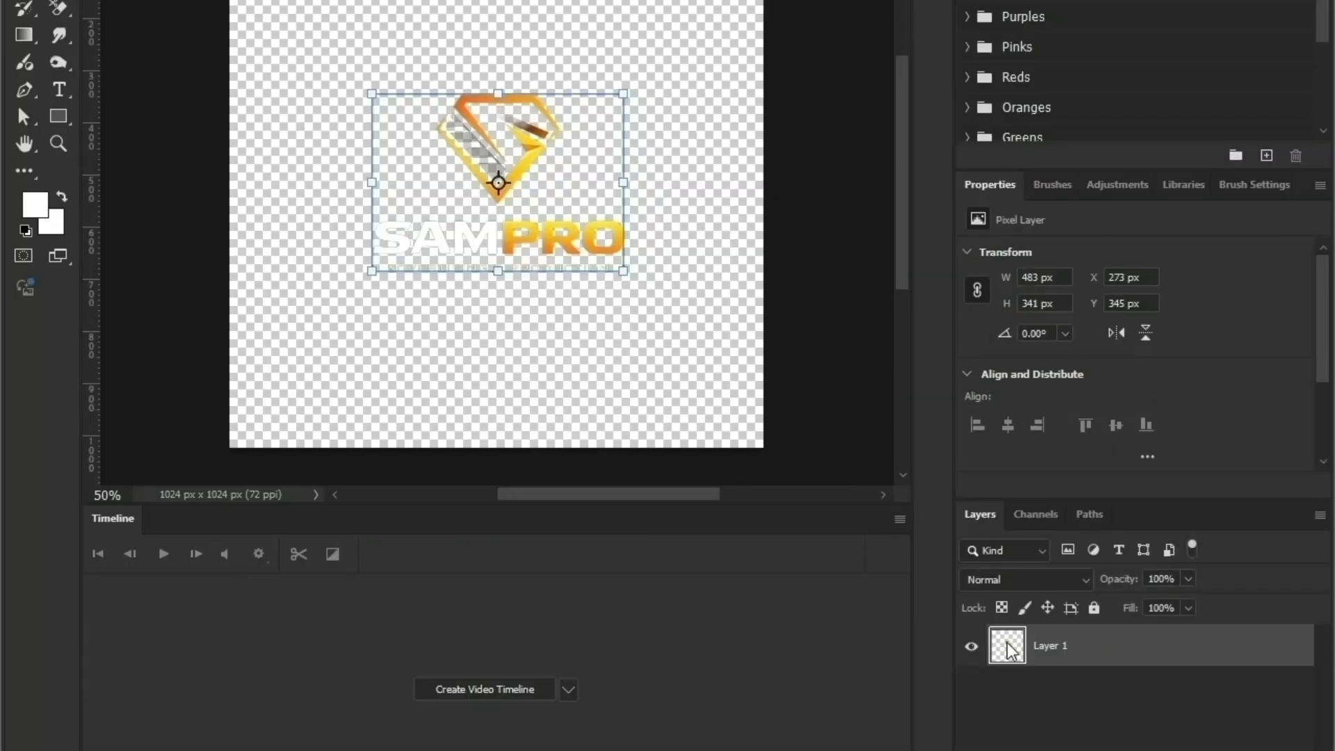
key("m")
left_click_drag(382, 61, 604, 208)
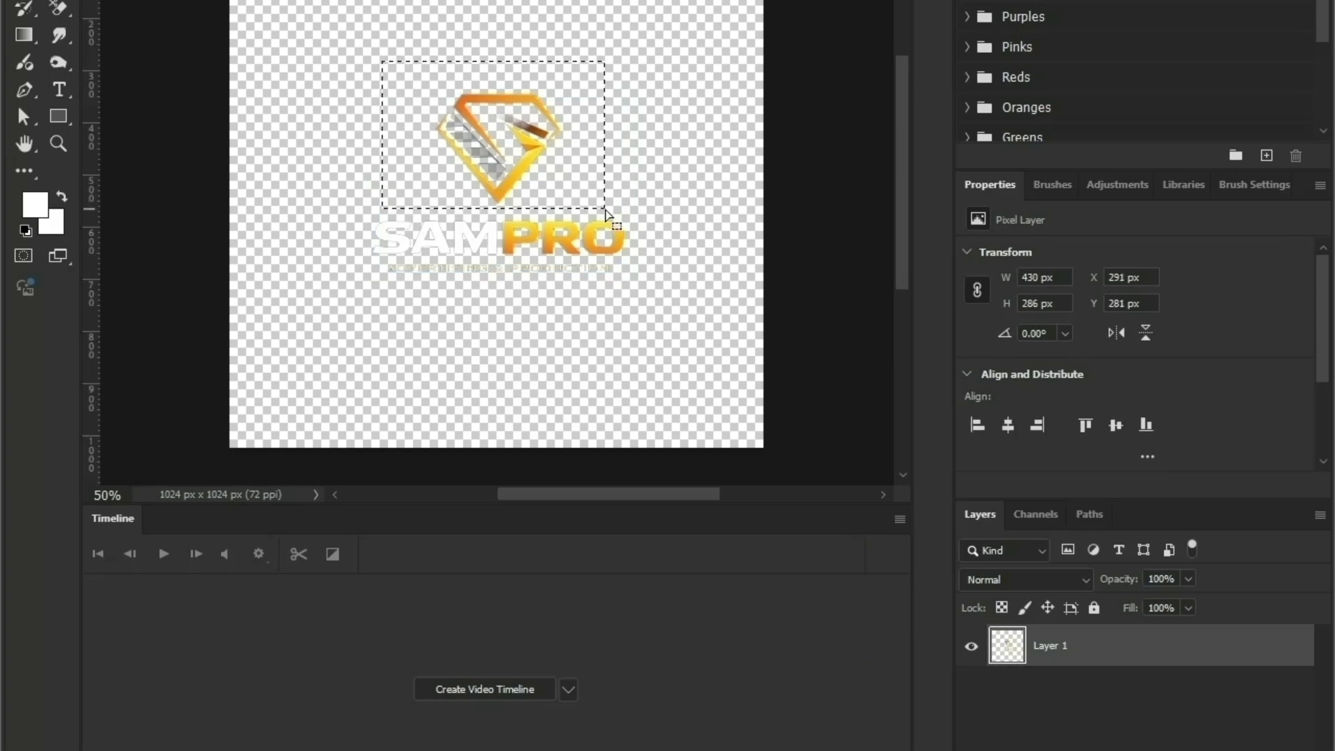
key("ctrl+j")
key("alt+bracketleft")
- Copy the PRO lettering and the SAM lettering from Layer 1 onto two separate layers
left_click_drag(498, 216, 646, 260)
key("ctrl+j")
key("alt+bracketleft")
left_click_drag(362, 211, 499, 267)
key("ctrl+j")
key("alt+bracketleft")
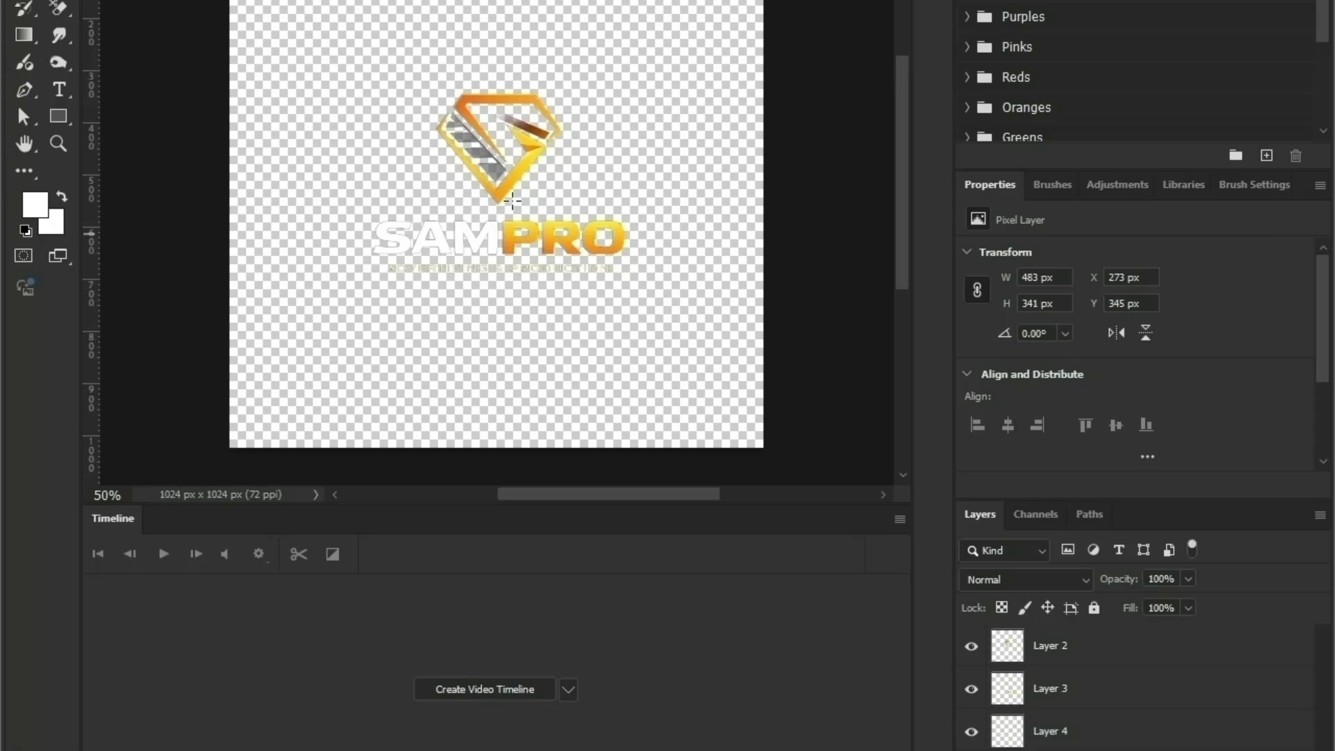
- Separate the emblem and SAMPRO lettering from Layer 1 so it holds only the tagline, and create a video timeline
left_click_drag(322, 46, 685, 263)
key("ctrl+j")
key("ctrl+t")
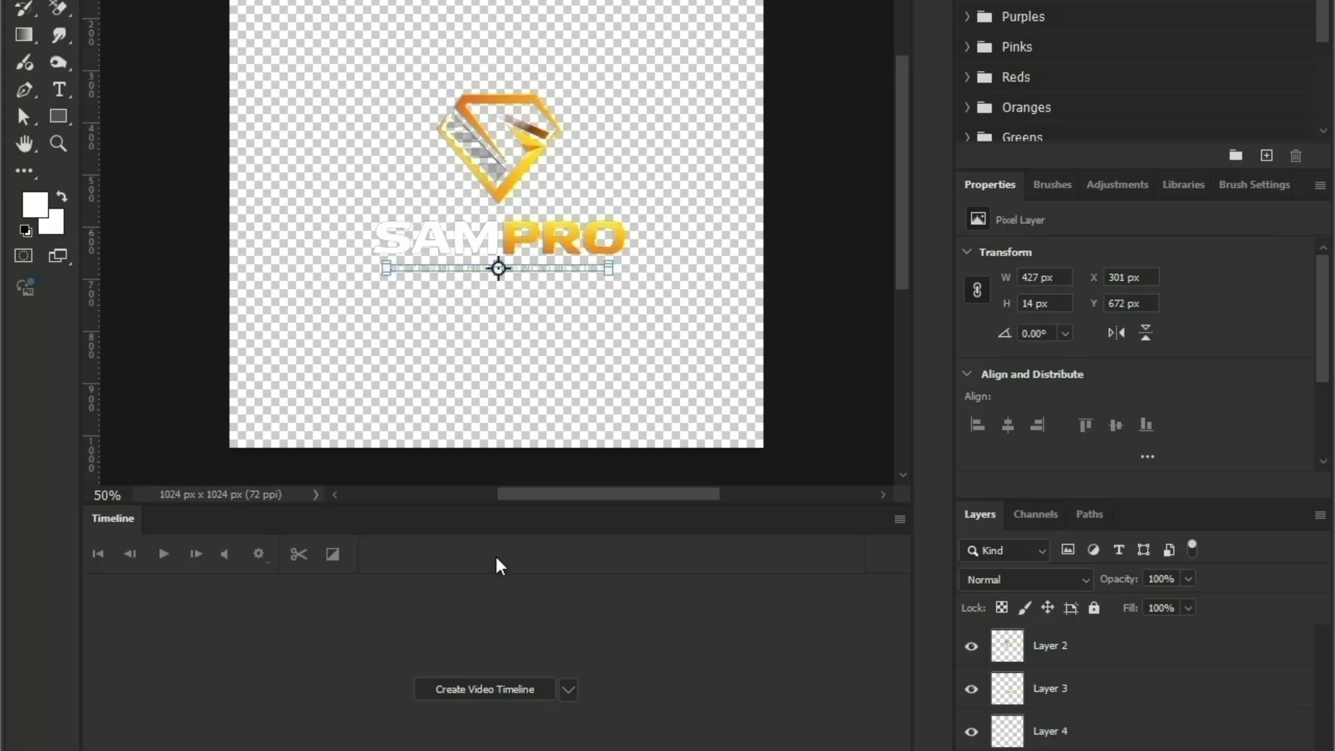
left_click(493, 688)
- Convert Layer 2, Layer 3, Layer 4 and Layer 1 each into a smart object
left_click(1043, 647)
right_click(1112, 643)
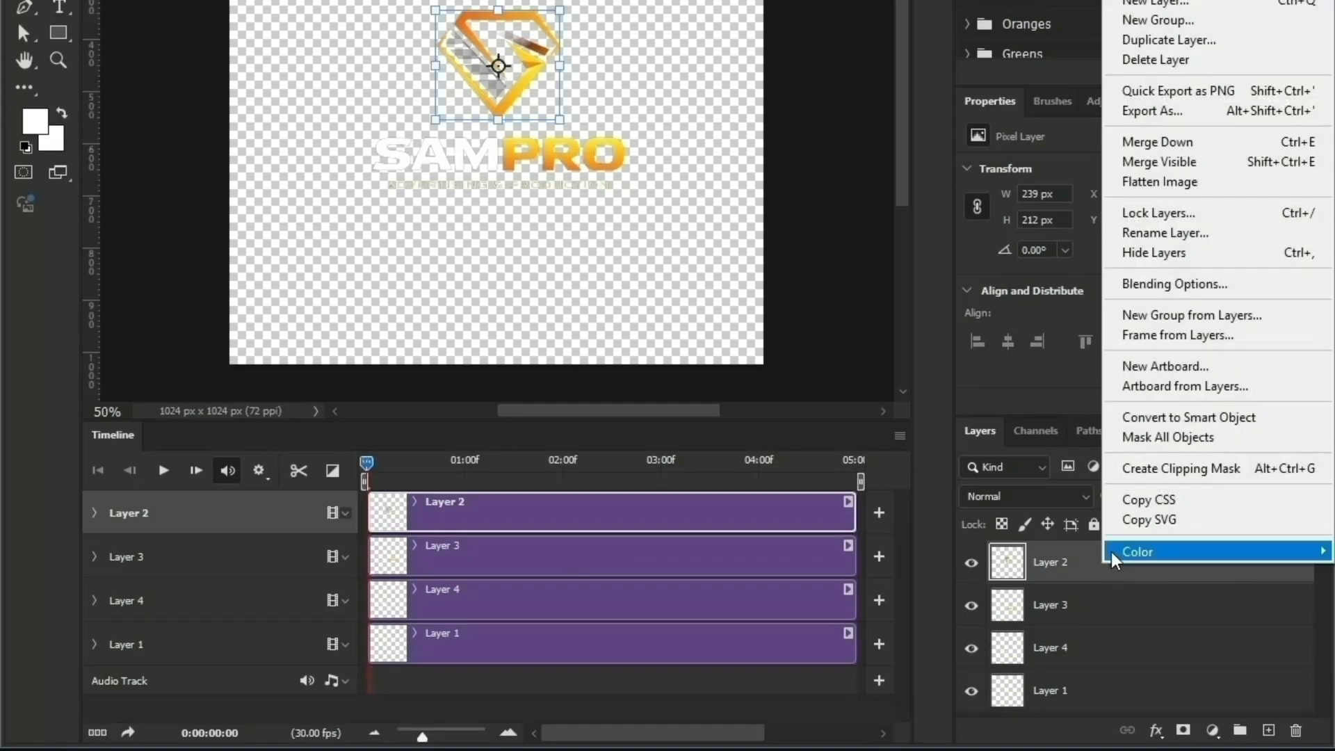
left_click(1113, 423)
left_click(1089, 610)
right_click(1089, 610)
left_click(1109, 511)
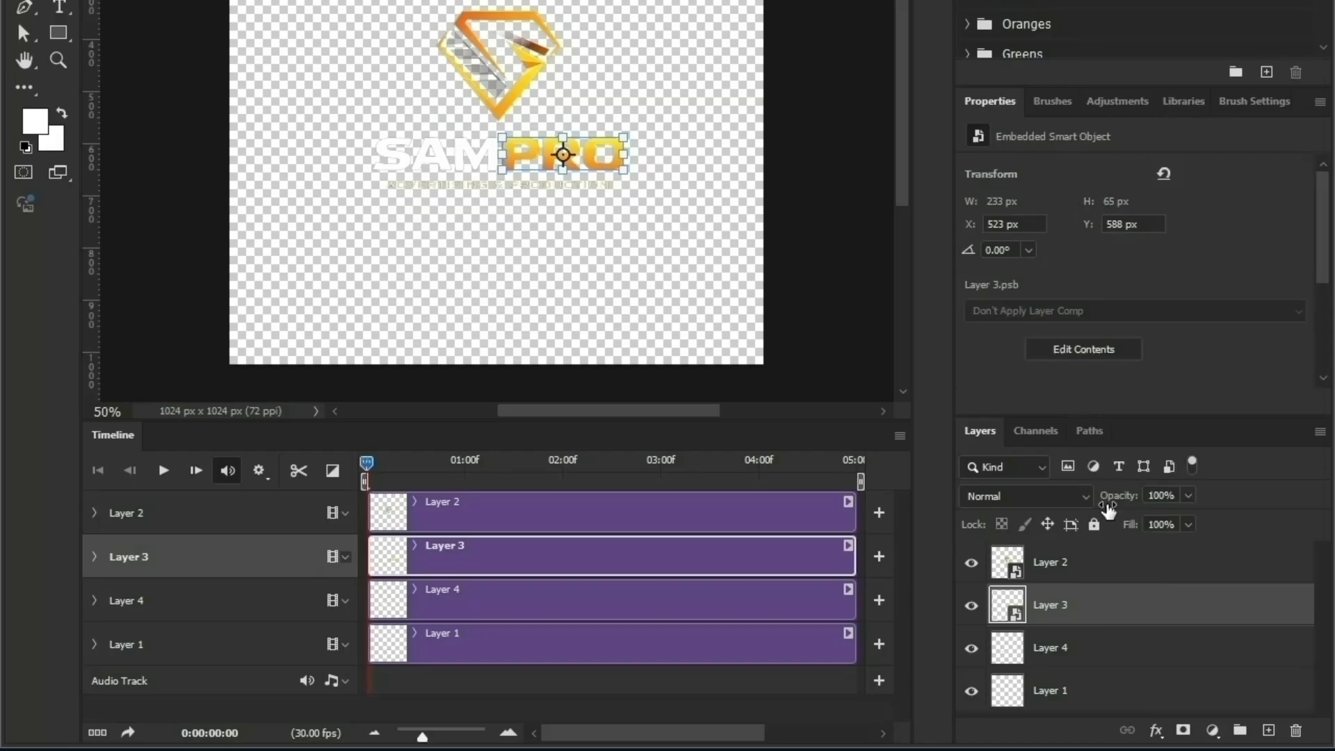
left_click(1077, 648)
right_click(1076, 648)
left_click(1112, 501)
left_click(1079, 683)
right_click(1079, 682)
left_click(1116, 563)
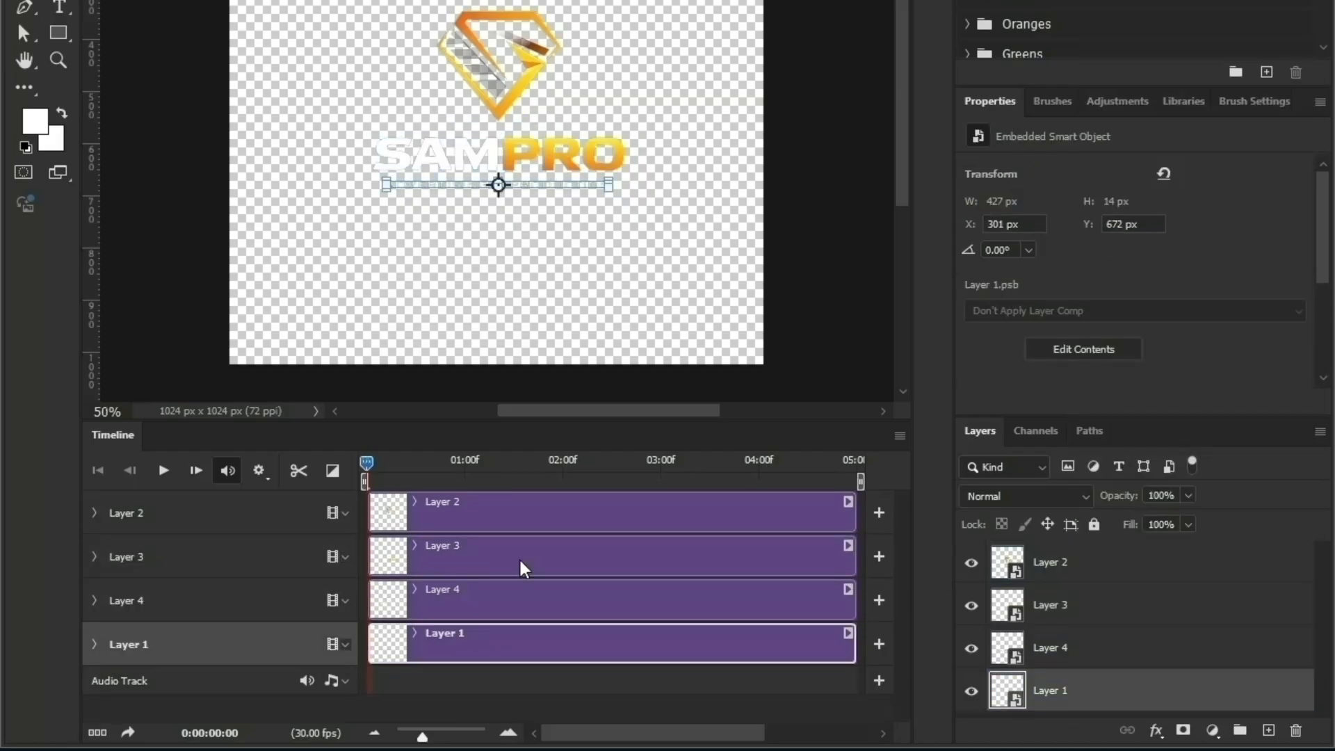
- Enable Transform keyframes at the start of the timeline for Layers 2, 3, 4 and 1
left_click(95, 513)
left_click(160, 545)
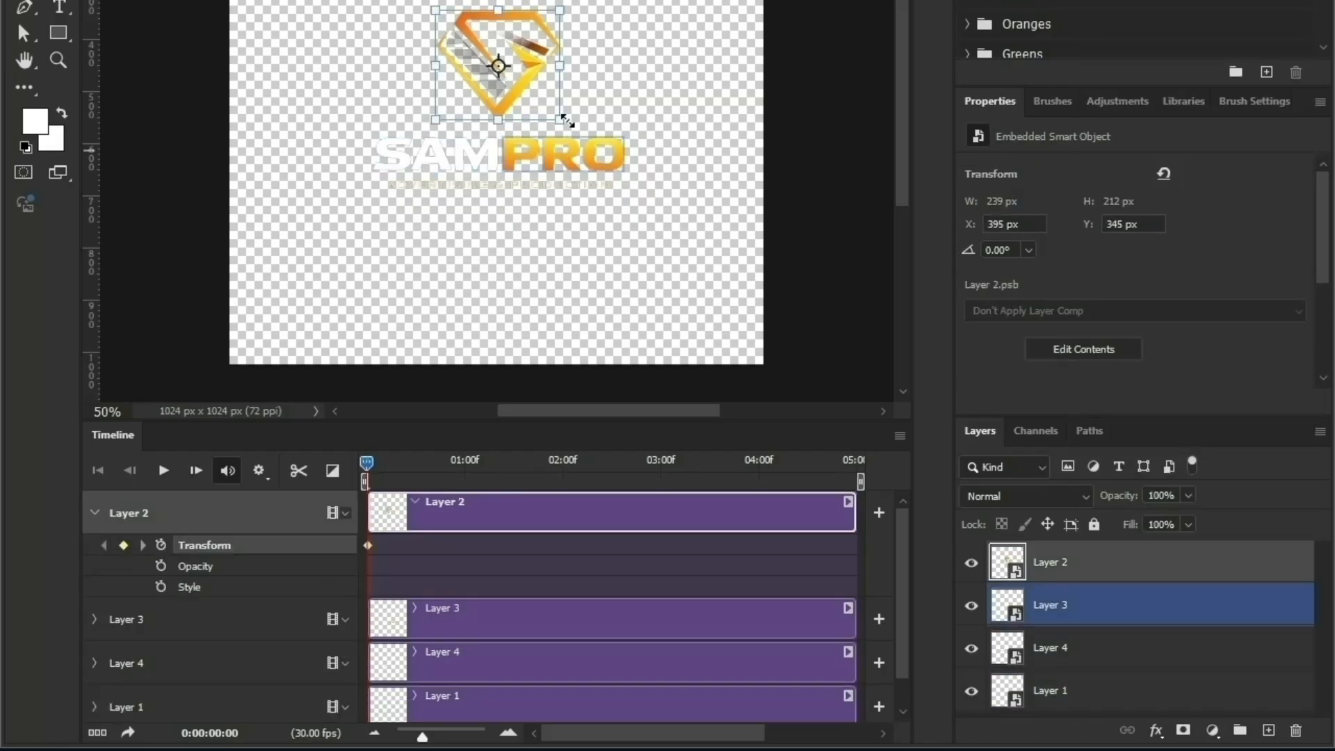
left_click(94, 619)
left_click(160, 652)
scroll(161, 652, "down", 3)
left_click(94, 632)
left_click(160, 659)
scroll(161, 658, "down", 2)
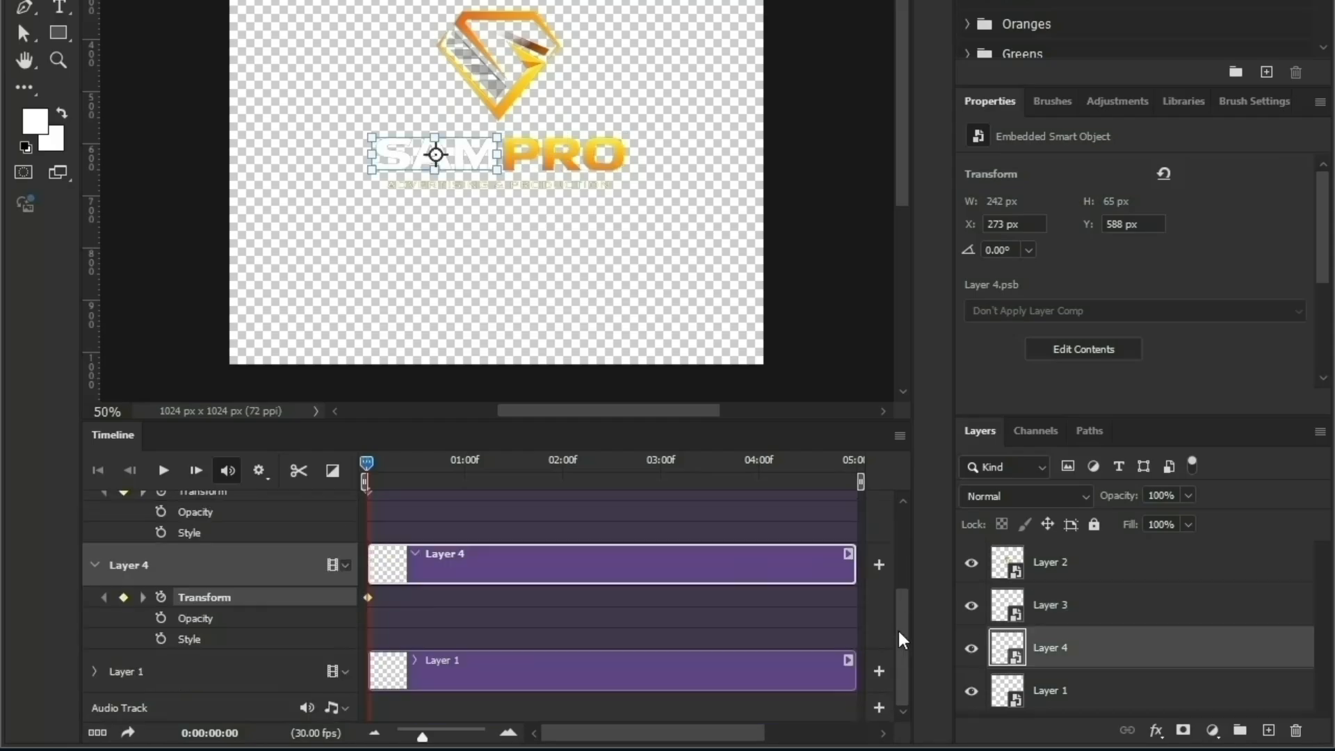
left_click(94, 672)
left_click(160, 704)
- At about 0.2 seconds, move the emblem above the canvas, the lettering out past its sides and the tagline to its lower edge
scroll(160, 704, "up", 4)
left_click(384, 463)
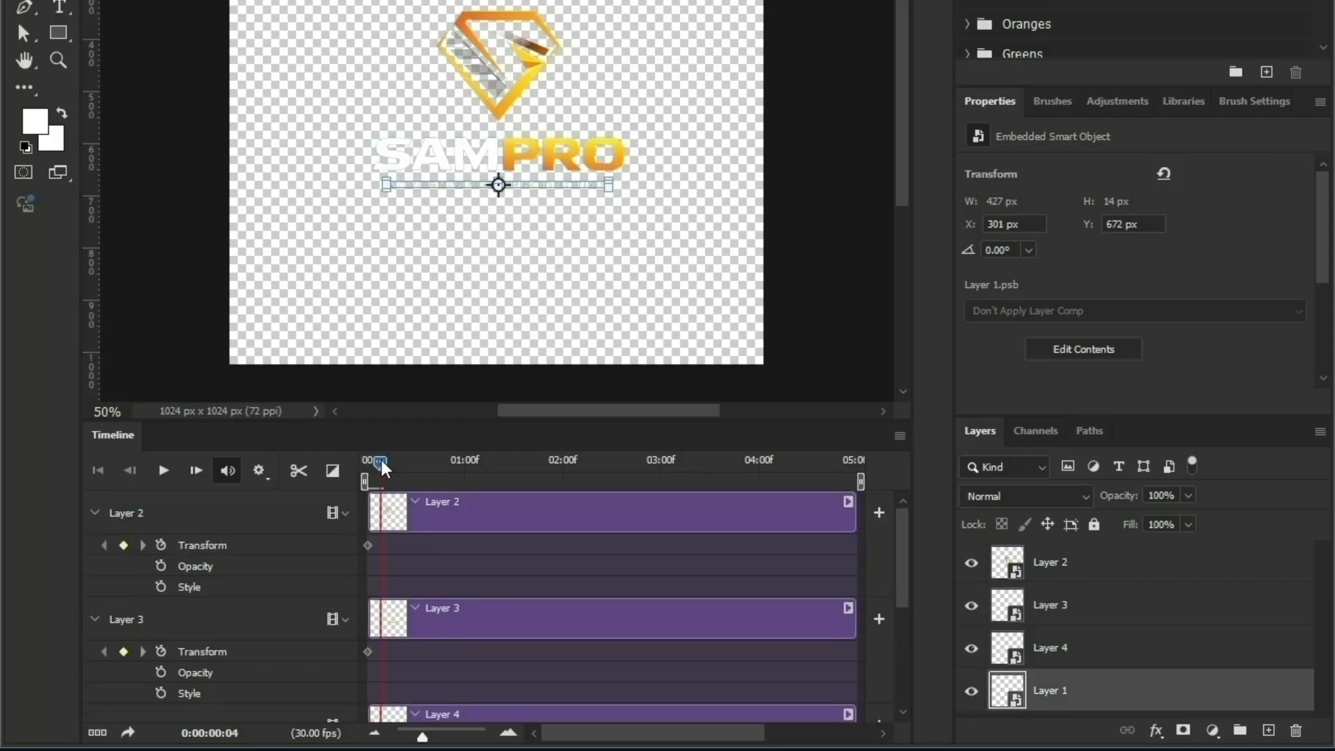
left_click_drag(384, 463, 387, 462)
scroll(569, 158, "up", 2)
left_click_drag(532, 157, 525, 14)
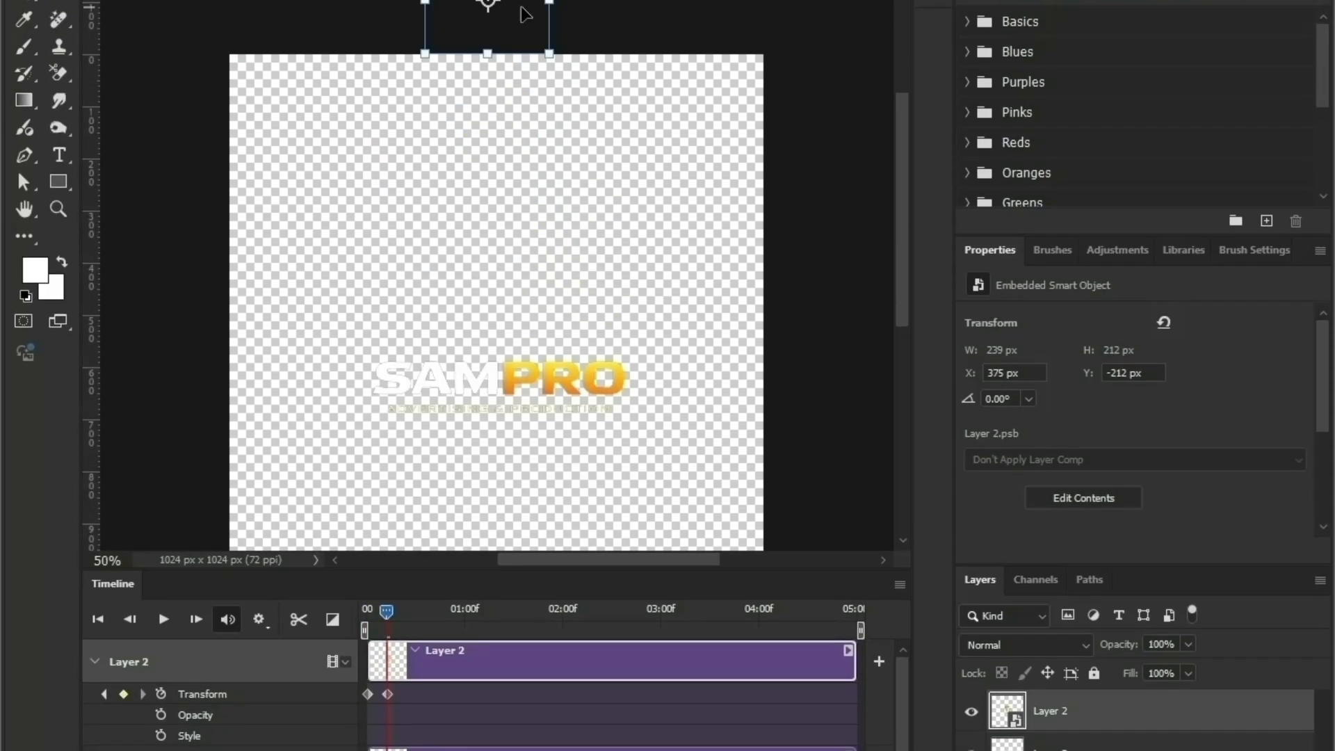
left_click(591, 230)
left_click_drag(592, 386, 855, 386)
left_click_drag(491, 390, 531, 474)
- Shift the layers' original-position keyframes to about 0.4 seconds so the pieces fly in, and save the contents back to the main document
left_click_drag(387, 619, 367, 620)
left_click_drag(369, 695, 409, 658)
left_click_drag(903, 557, 902, 630)
left_click_drag(368, 592, 409, 593)
left_click_drag(368, 699, 368, 703)
left_click(421, 468)
left_click(457, 296)
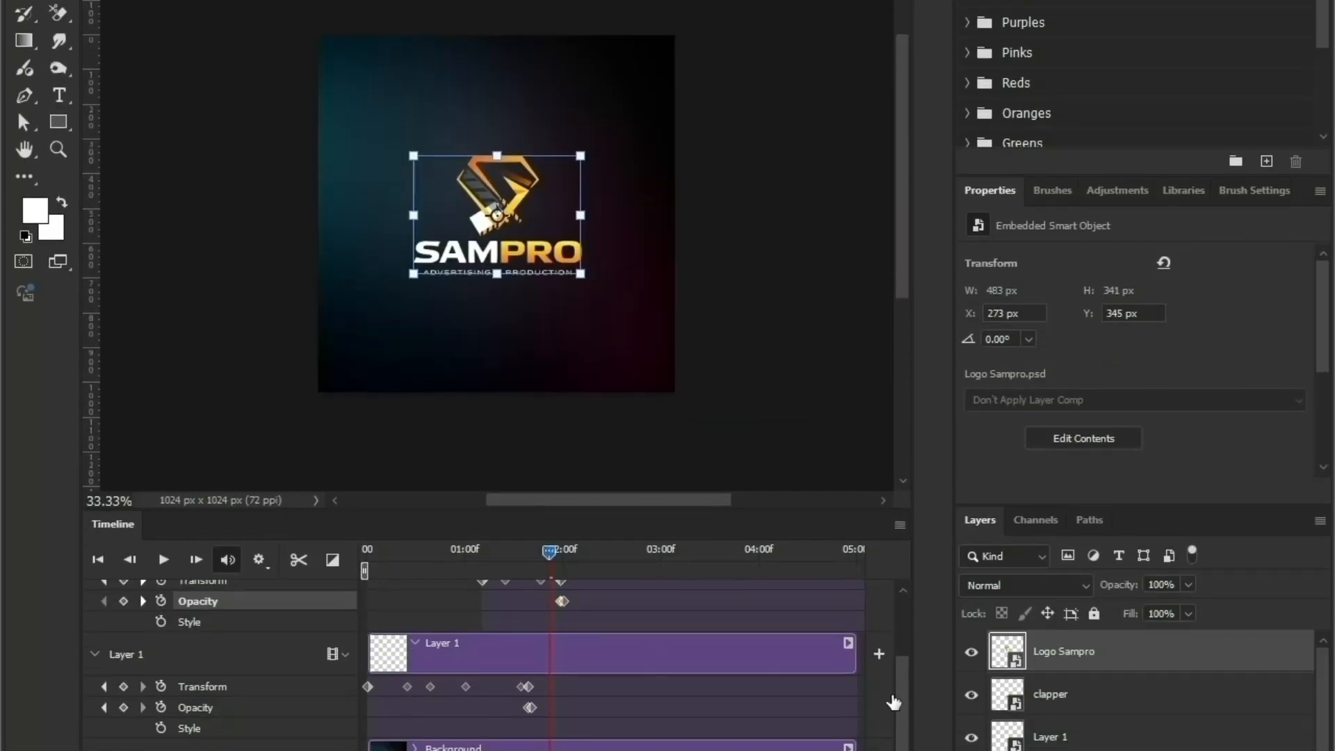
- Preview the logo entrance, shift the Logo Sampro clip to start at about 1.6 seconds and add a Transform keyframe there
left_click_drag(902, 699, 907, 597)
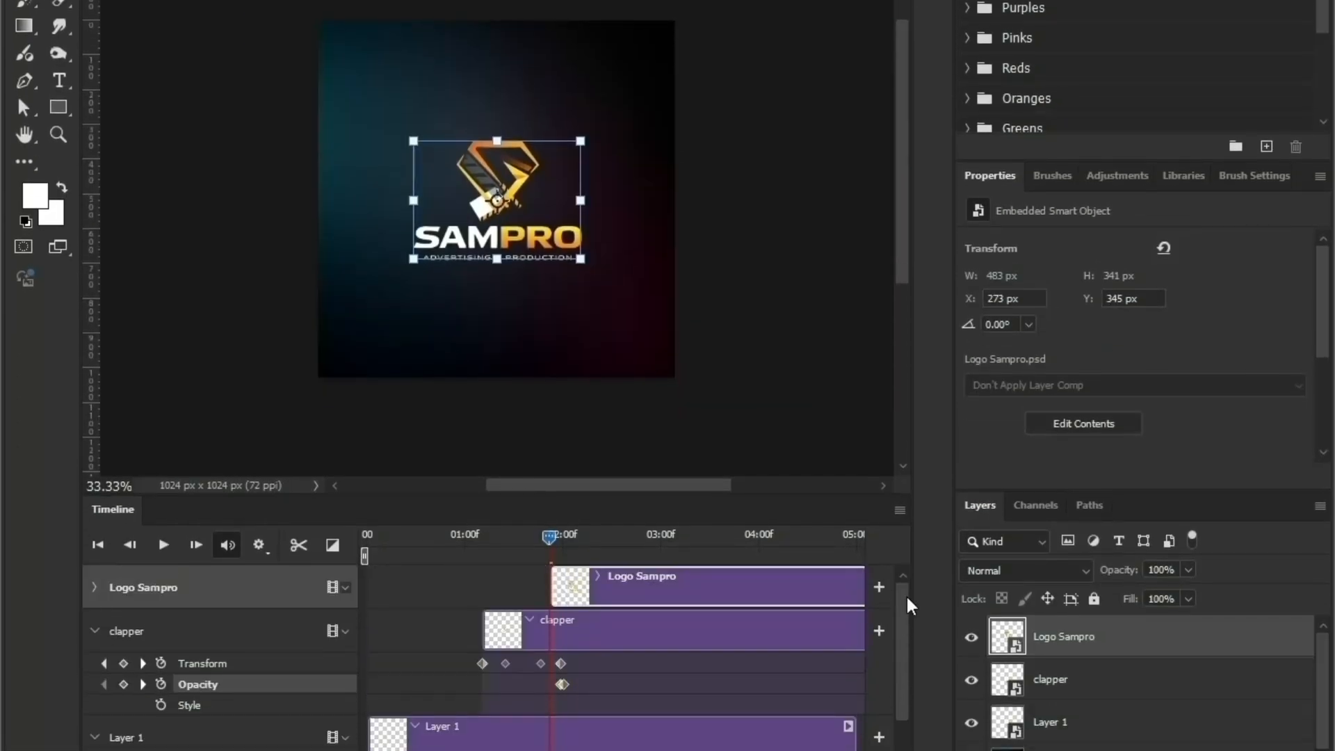
left_click(163, 544)
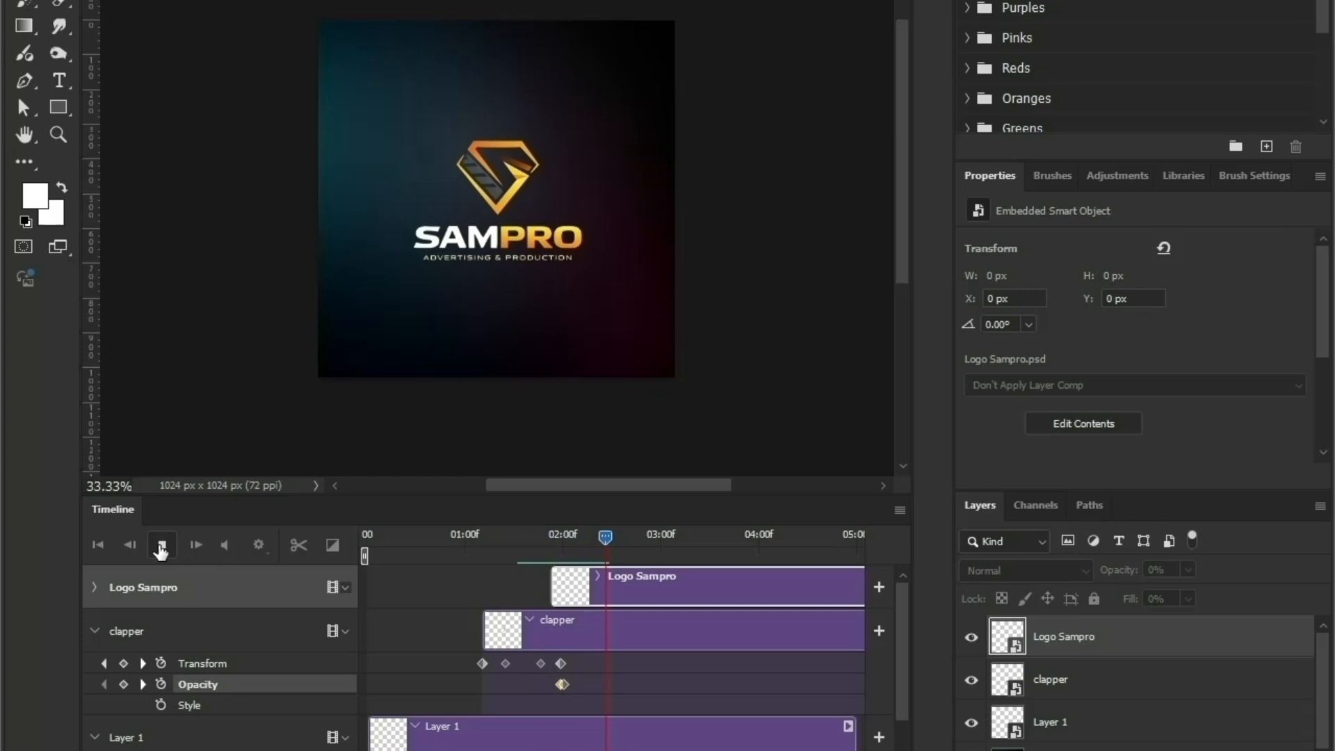
left_click(566, 547)
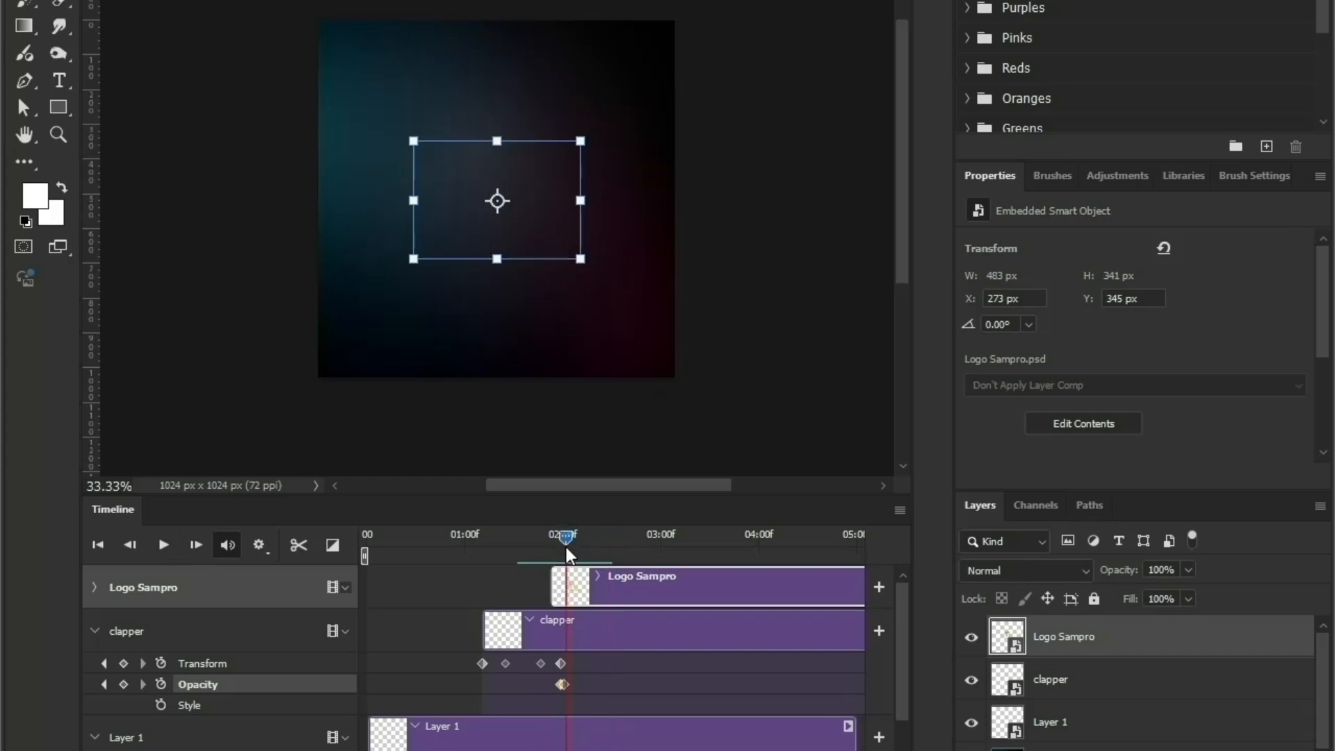
left_click(94, 587)
left_click_drag(571, 541, 554, 542)
left_click_drag(571, 587, 542, 588)
left_click_drag(550, 539, 525, 540)
left_click(160, 620)
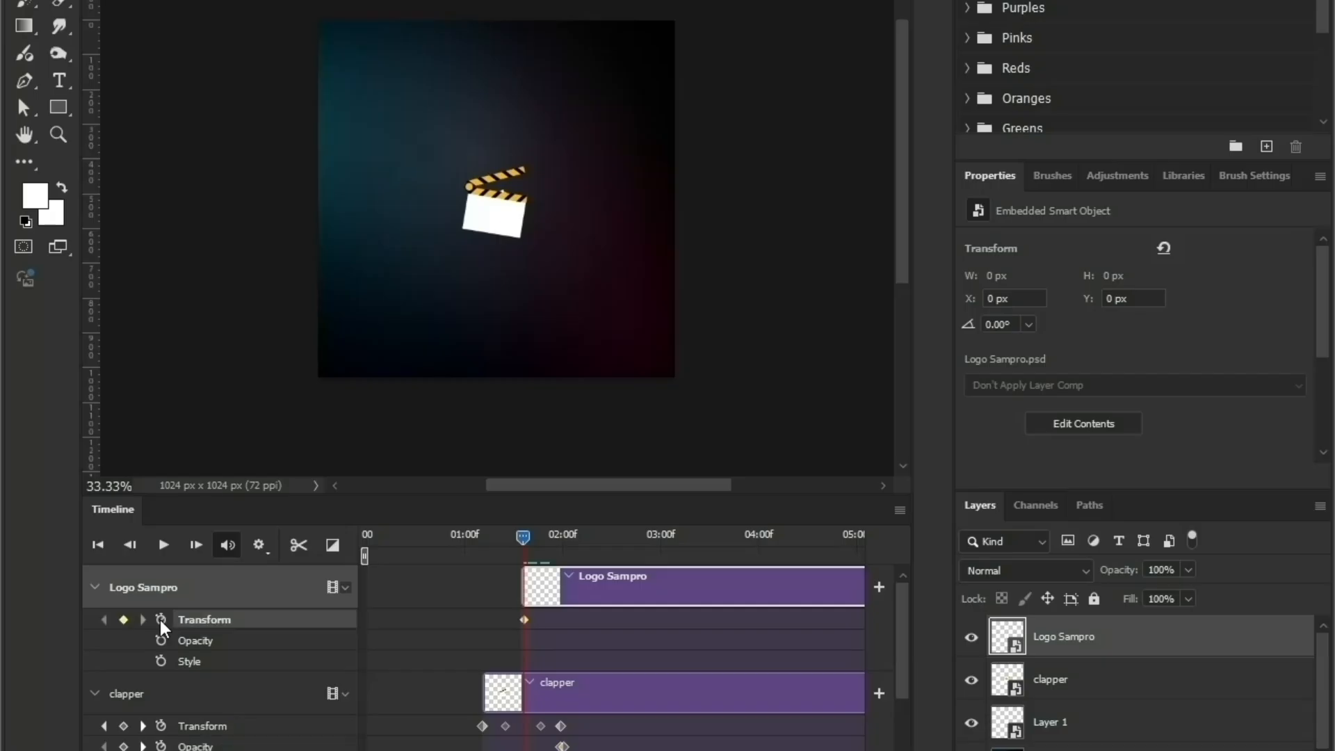
- Add a Transform keyframe at about 1.8 seconds with the logo rotated -41.59°, and play back the entrance
mouse_move(523, 537)
left_mouse_down()
mouse_move(567, 535)
mouse_move(543, 545)
left_mouse_up()
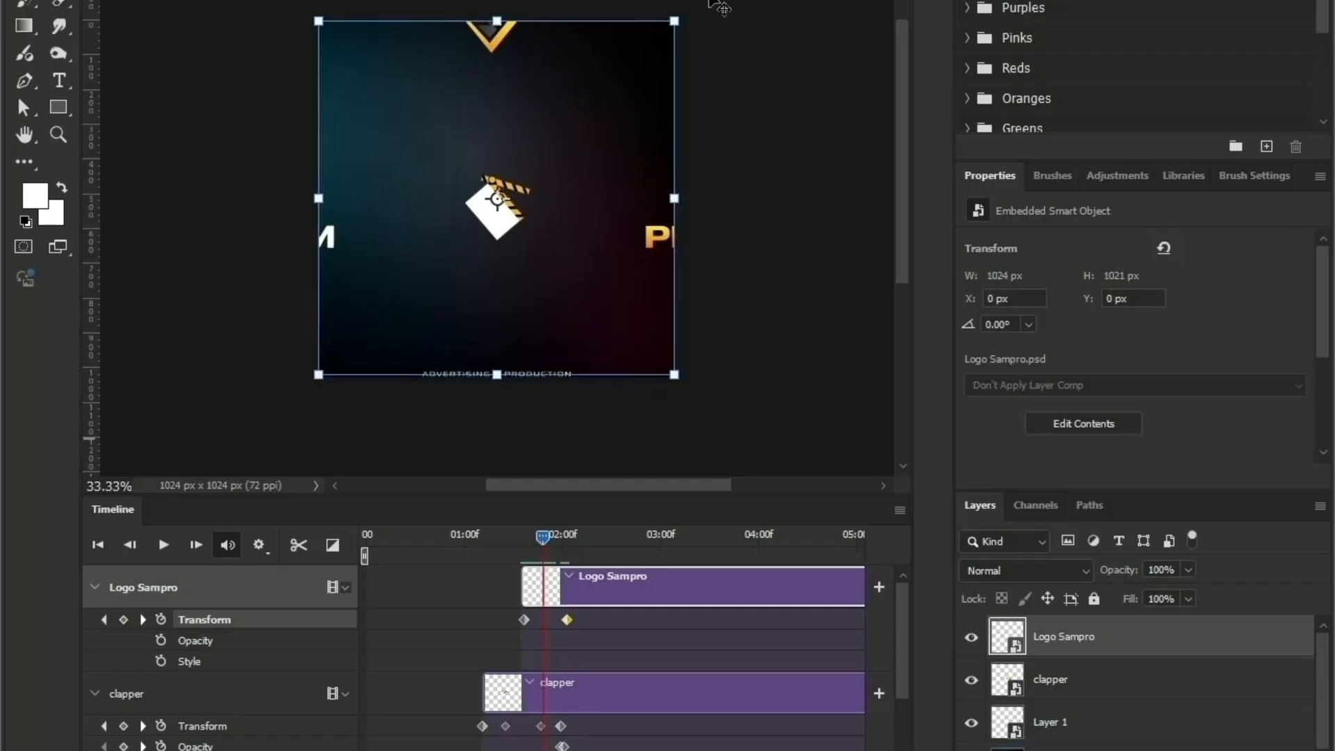
key("ctrl+t")
key("Return")
left_click_drag(557, 0, 527, 1)
key("ctrl+t")
key("Return")
scroll(892, 591, "down", 1)
scroll(606, 477, "down", 3)
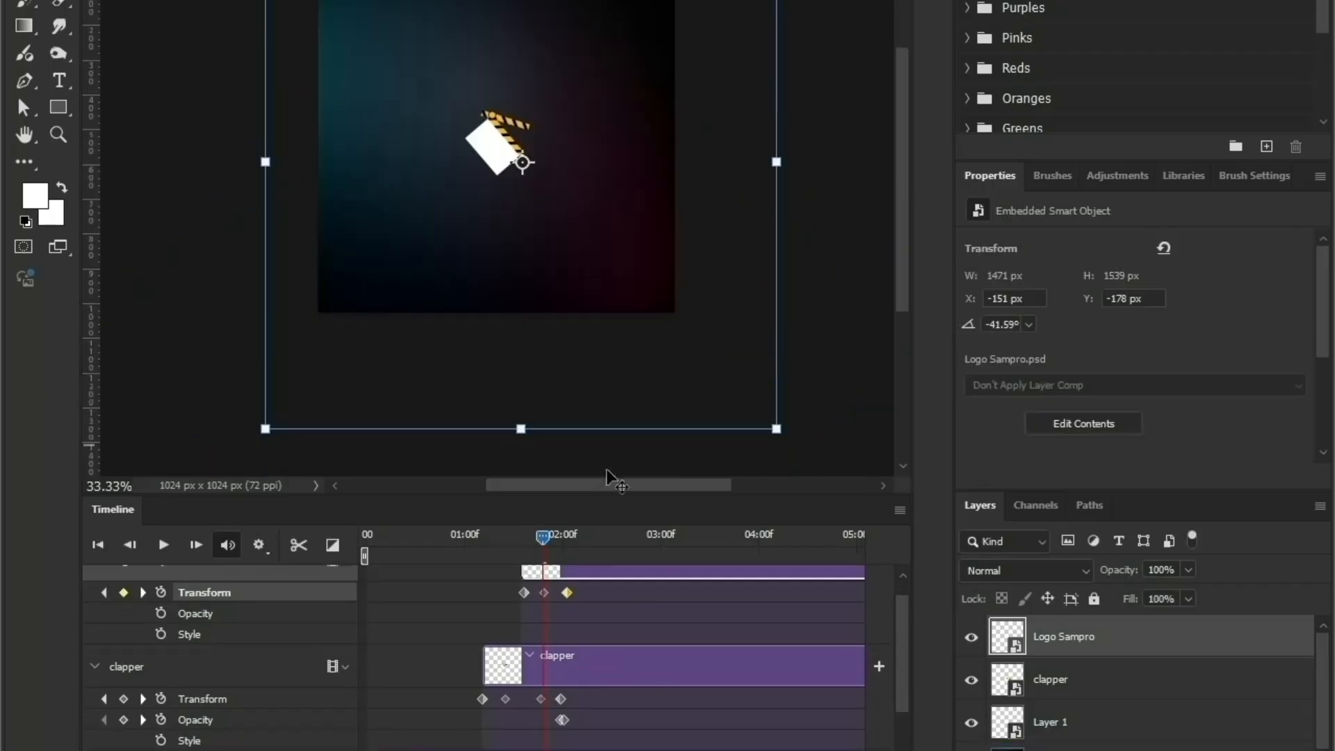
left_click_drag(550, 543, 533, 540)
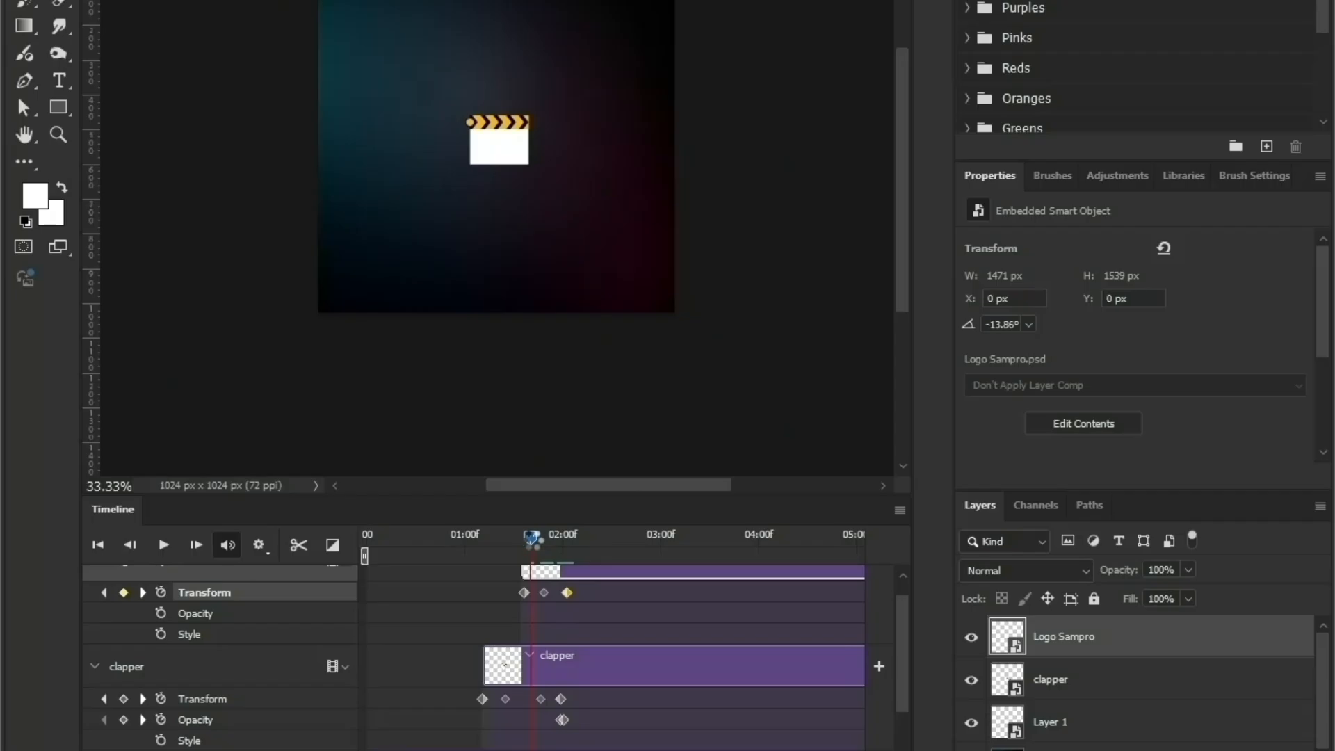
left_click(163, 546)
left_click(163, 546)
- Tilt the logo by 6.92° just after 2.1 seconds, and copy its upright Transform keyframe to about 2.2 seconds
key("ctrl+t")
left_click_drag(669, 151, 666, 153)
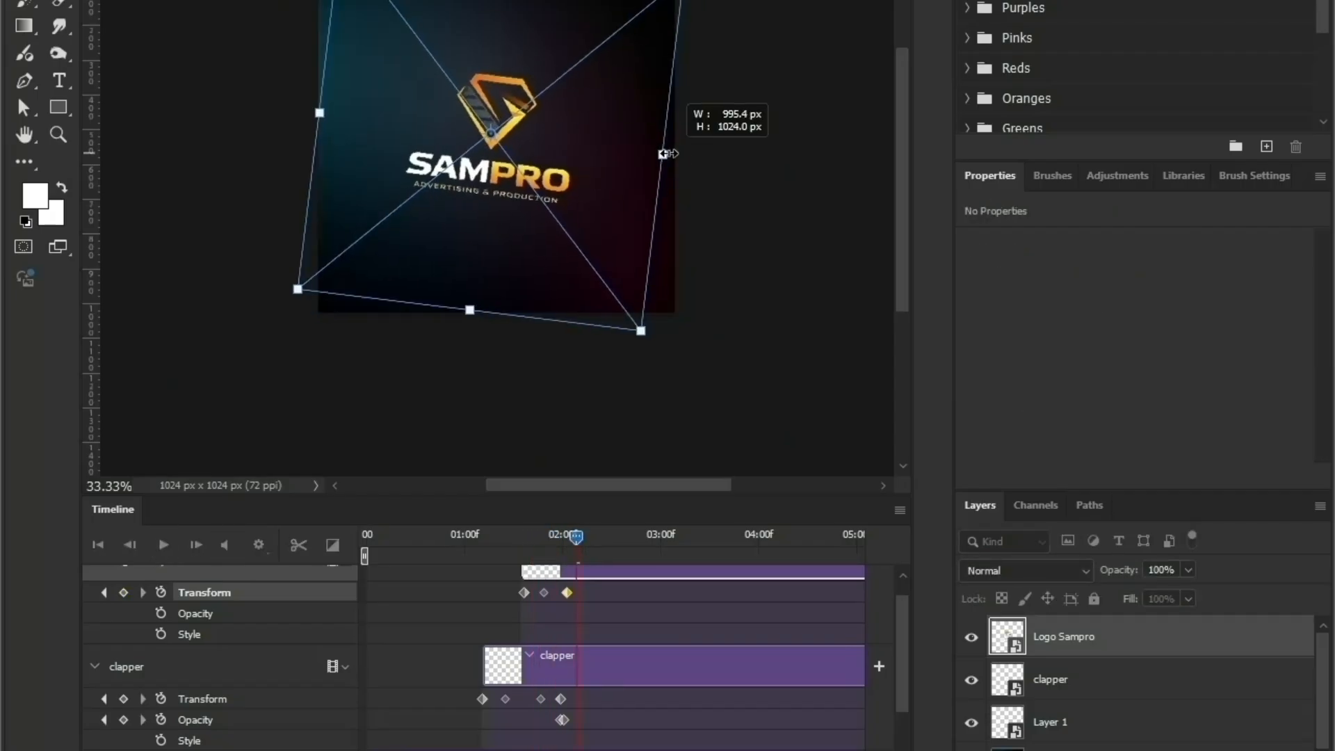
key("Return")
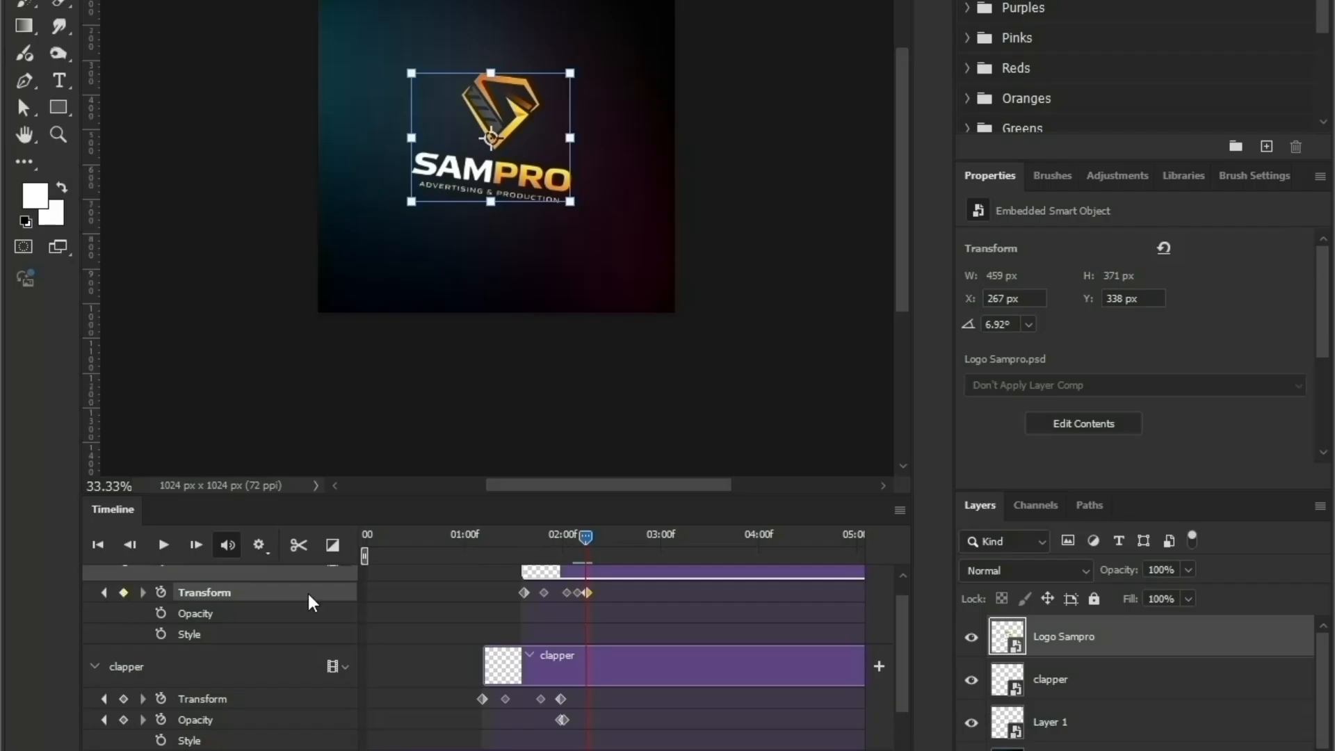
right_click(568, 593)
left_click(596, 619)
right_click(587, 593)
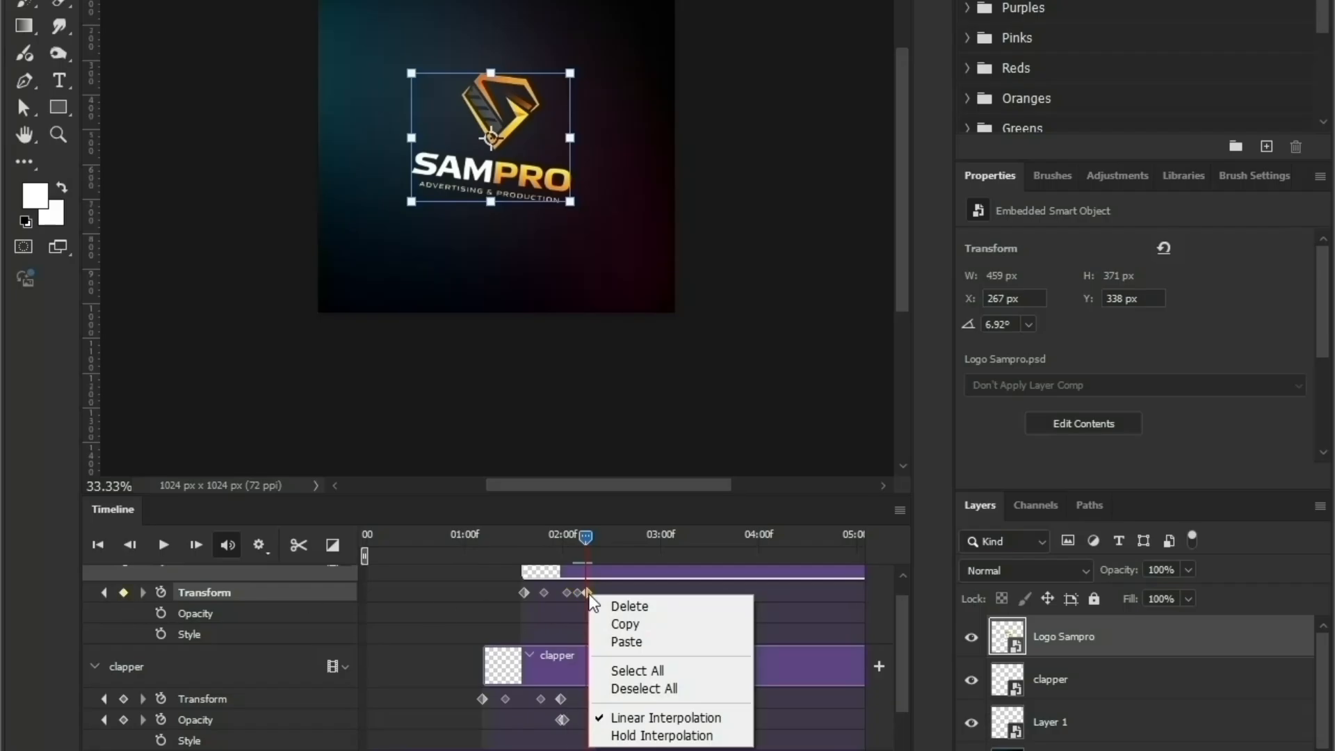
left_click(615, 640)
- Enable Style keyframes on Logo Sampro at about 2 seconds and add an Outer Glow with 0% opacity and 0 px size
left_click(162, 662)
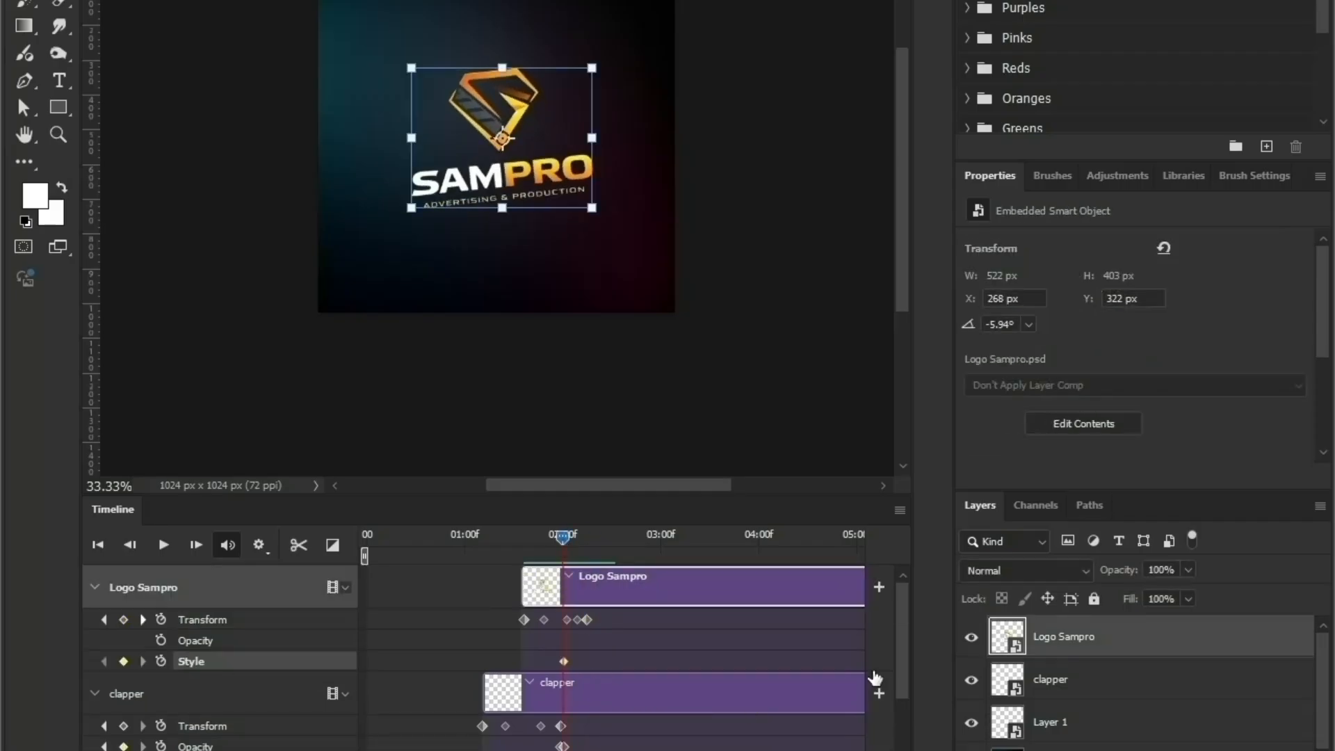
double_click(1174, 641)
left_click_drag(748, 198, 729, 193)
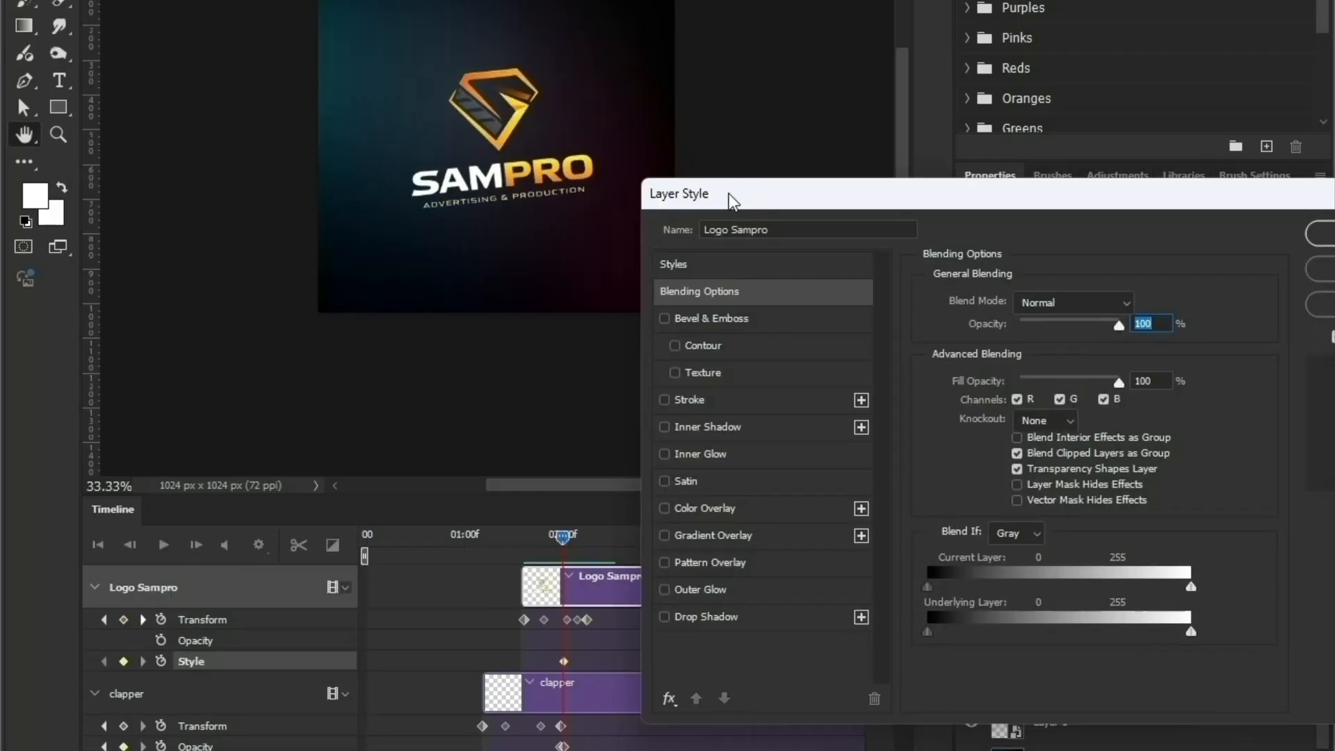
left_click(695, 591)
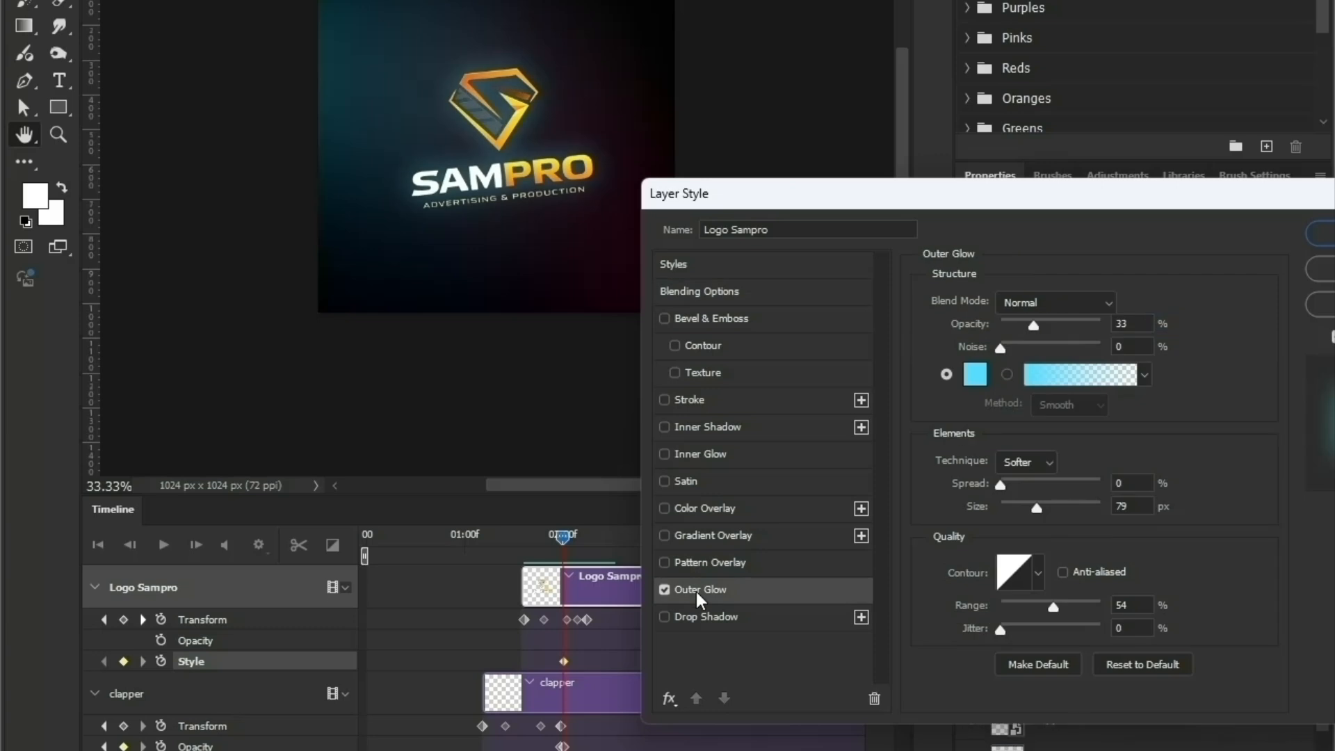
left_click_drag(1033, 323, 1002, 323)
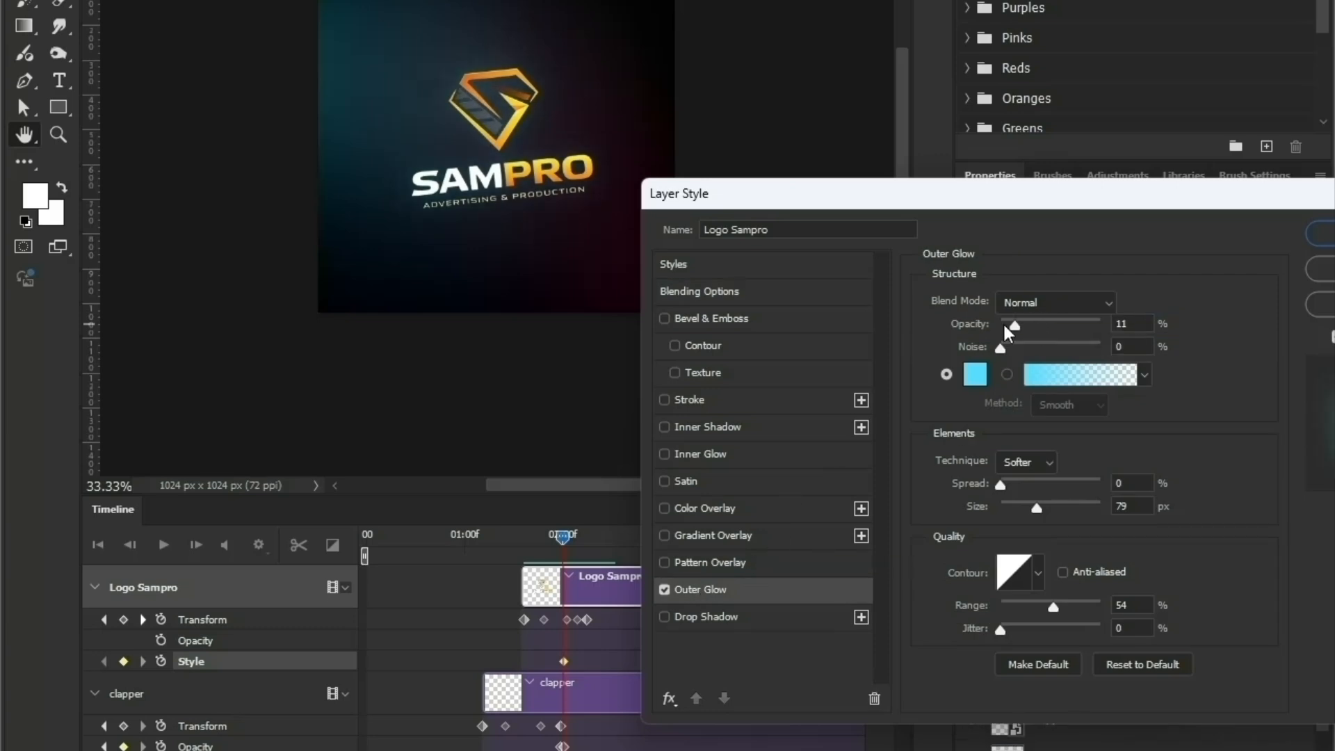
left_click_drag(982, 198, 666, 2)
left_click_drag(721, 313, 645, 313)
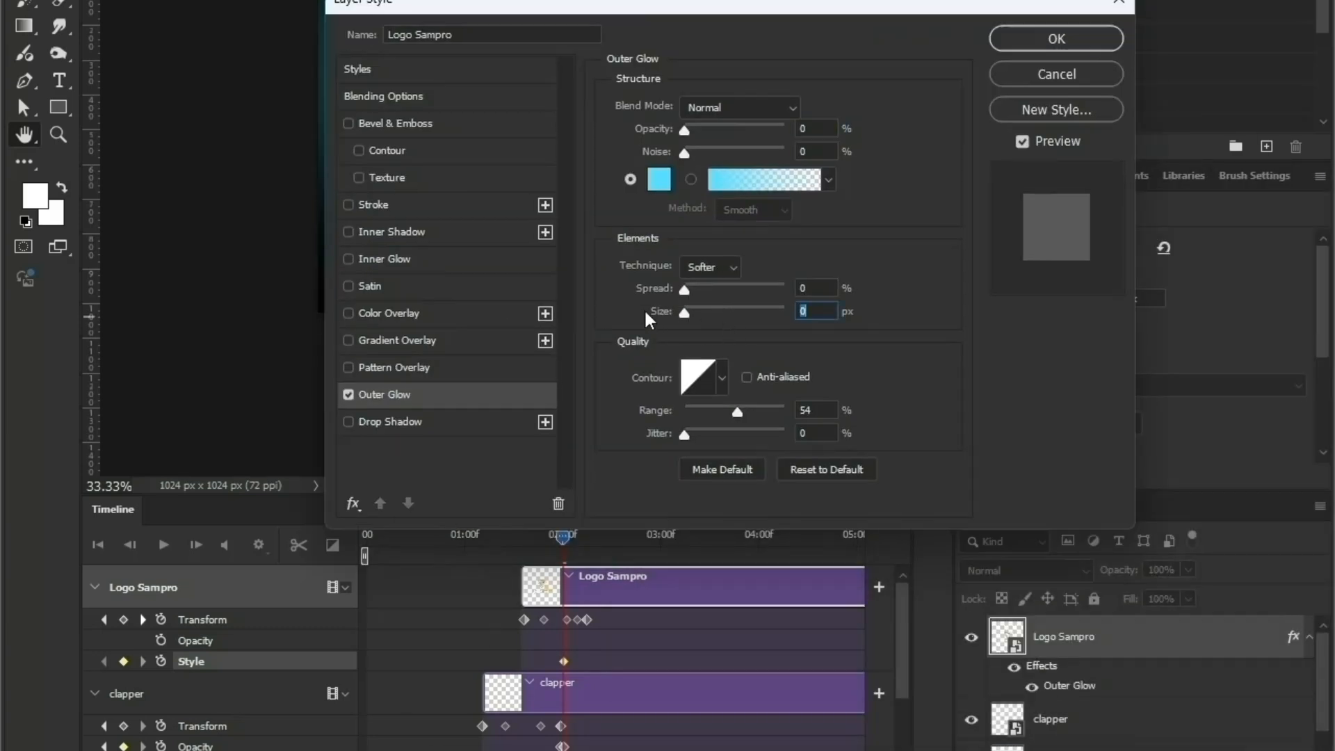
left_click(1044, 39)
- Nudge the Style keyframe slightly earlier and add one just after it with Outer Glow opacity 51% and size 43 px
left_click_drag(564, 540, 562, 540)
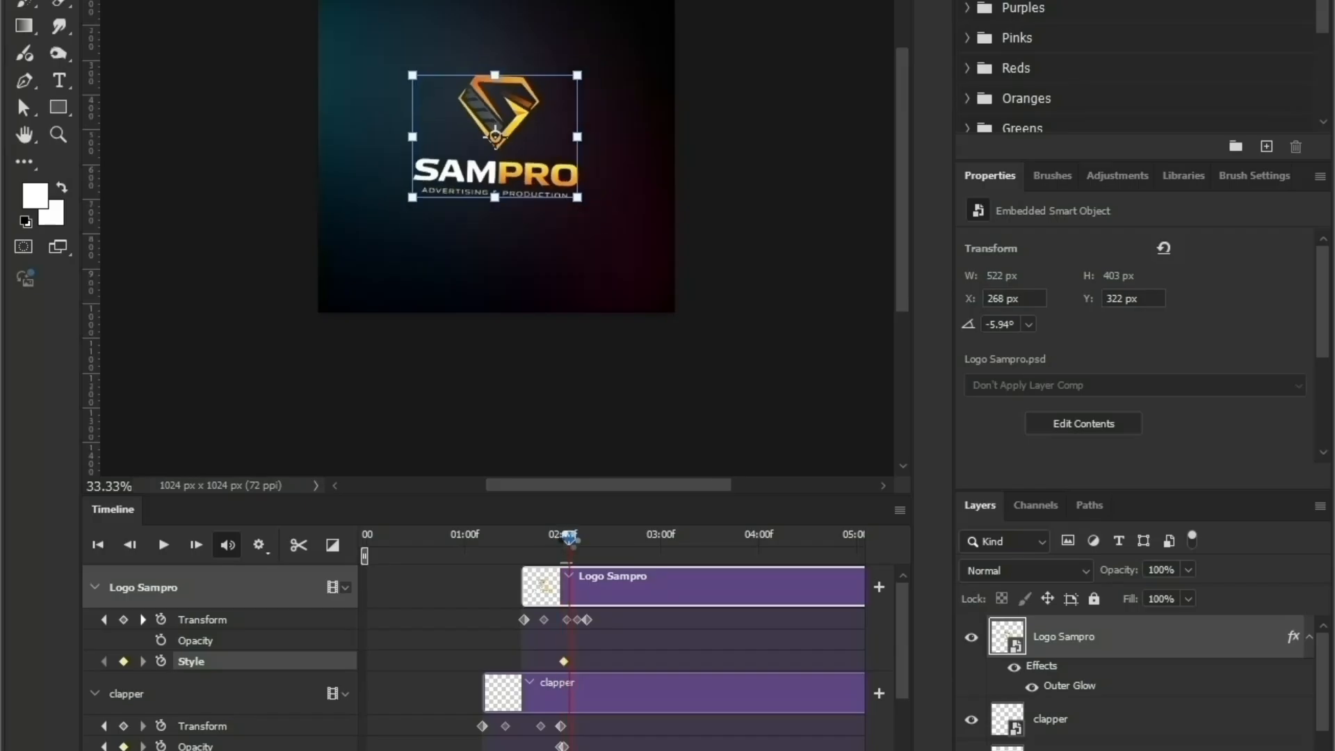
left_click_drag(565, 662, 561, 663)
left_click_drag(560, 540, 566, 540)
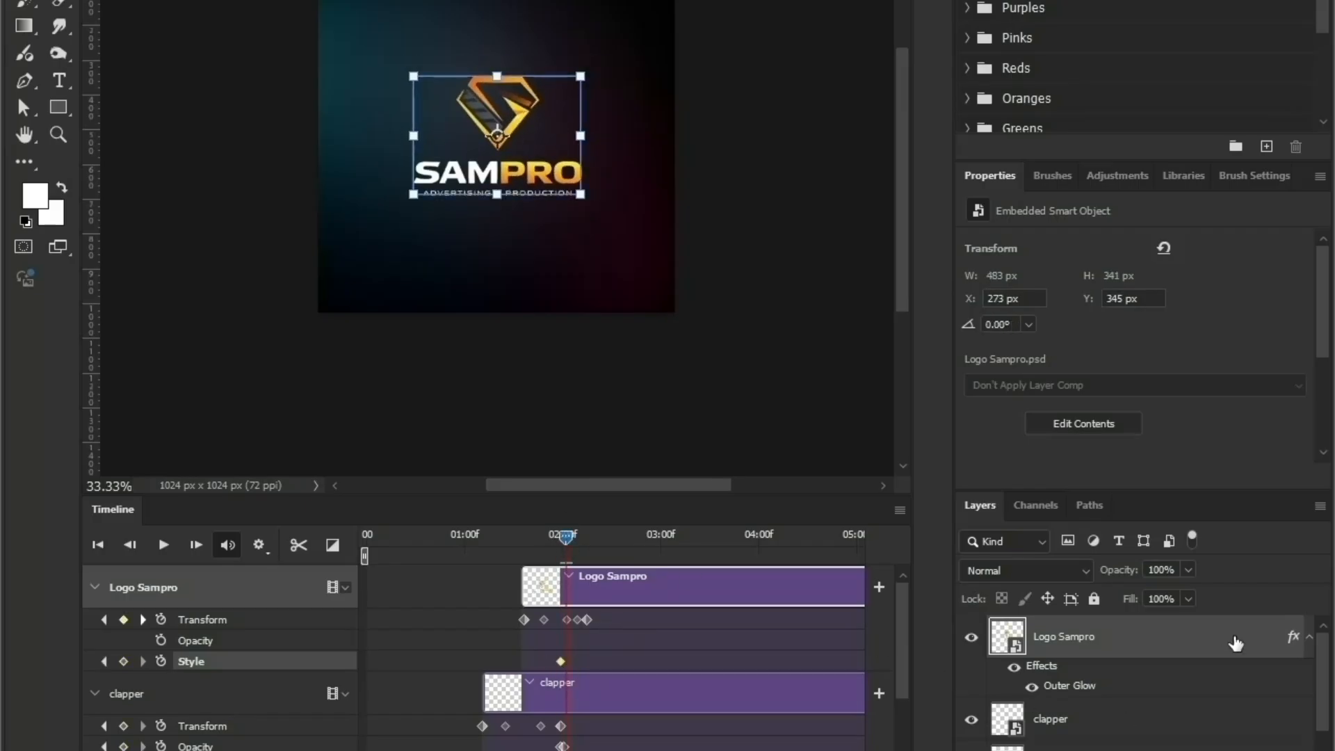
double_click(1235, 643)
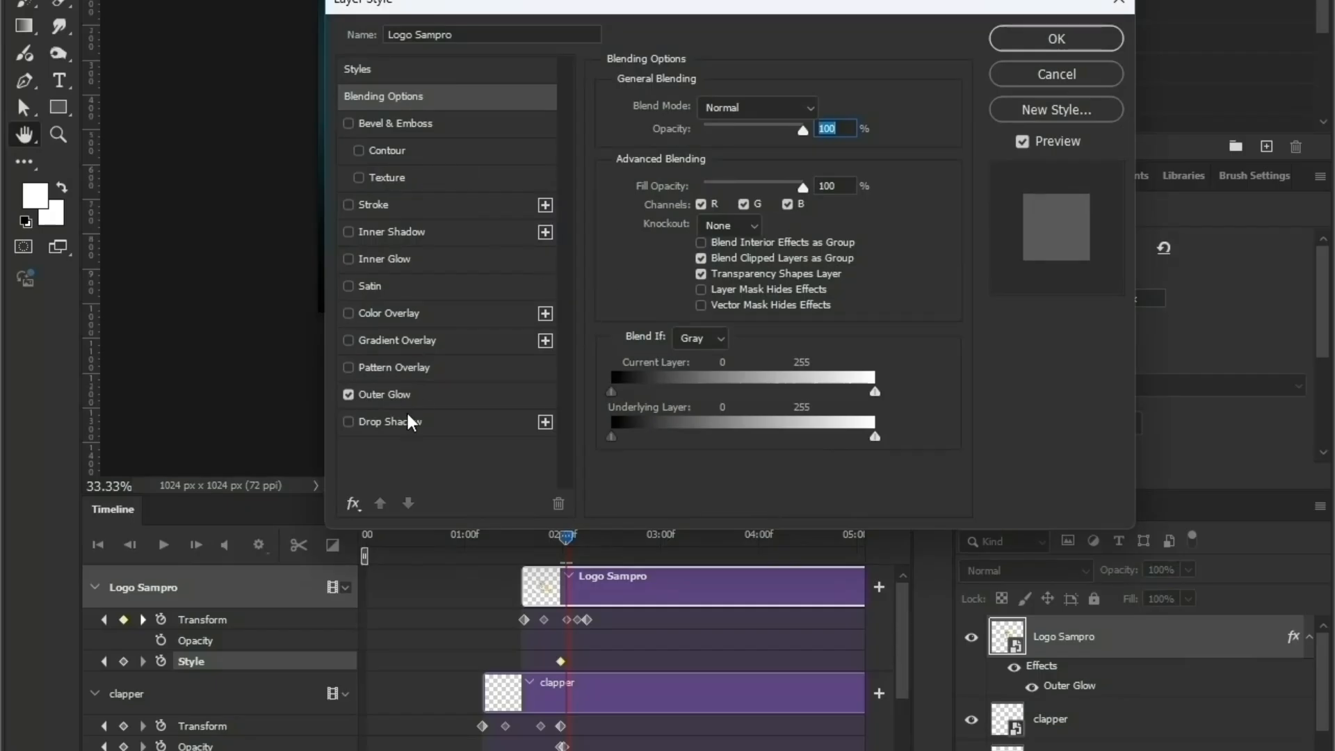
left_click(389, 395)
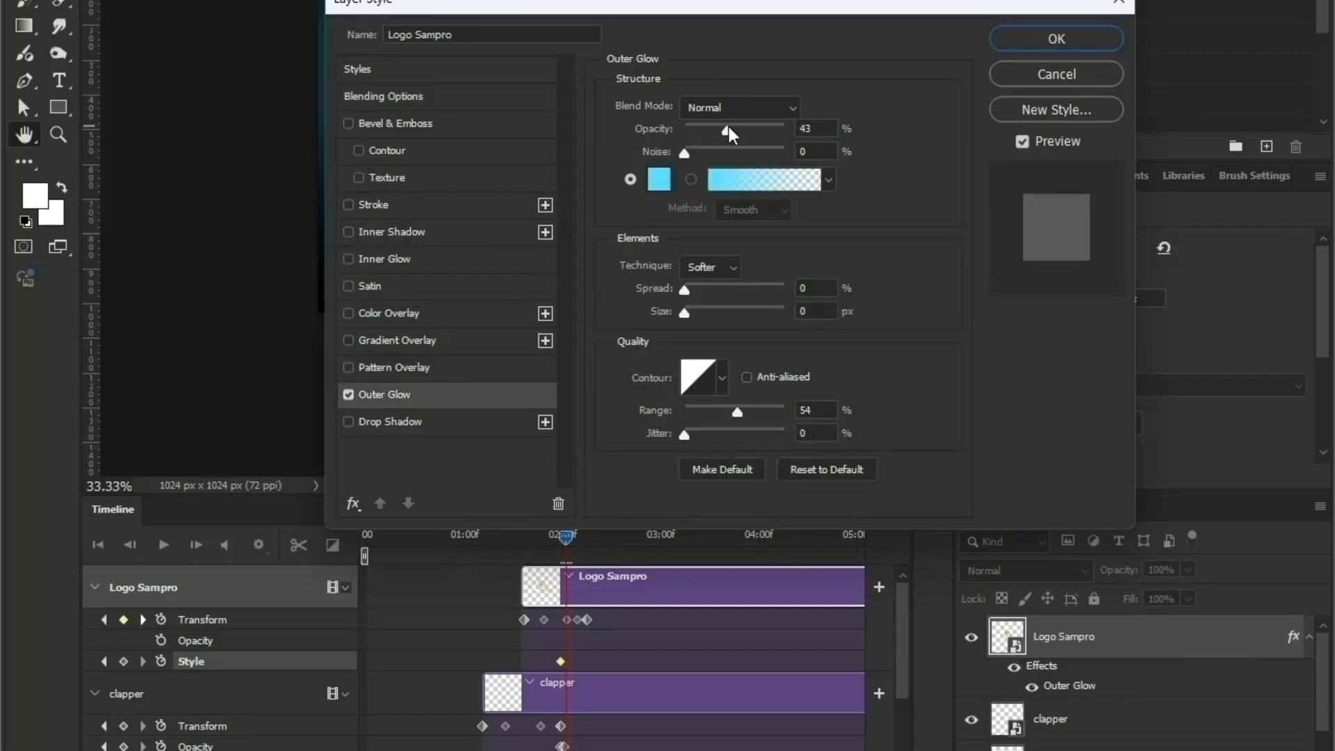
left_click_drag(729, 127, 737, 127)
left_click_drag(684, 312, 713, 308)
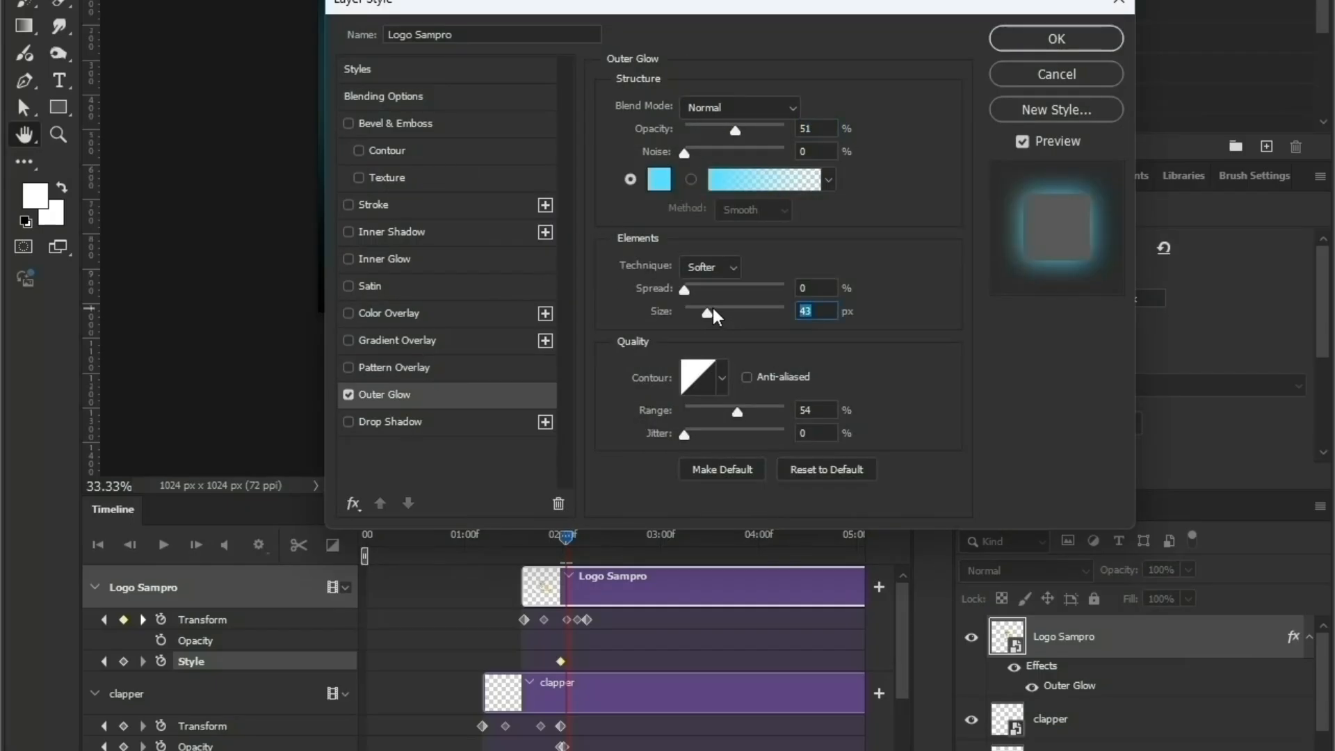
left_click(1082, 286)
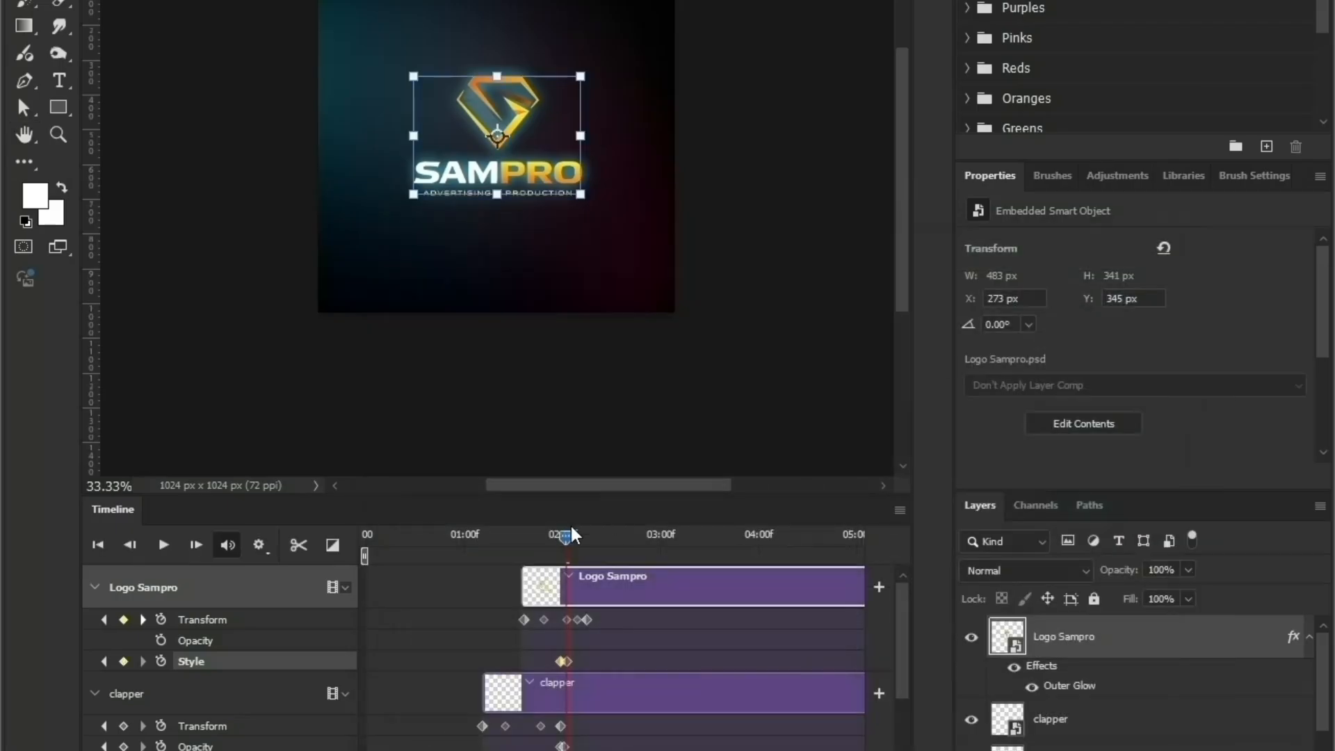
- Add a Style keyframe at about 2.1 seconds with the Outer Glow opacity at about 25% and size 68 px
mouse_move(571, 532)
left_mouse_down()
mouse_move(560, 540)
mouse_move(573, 547)
left_mouse_up()
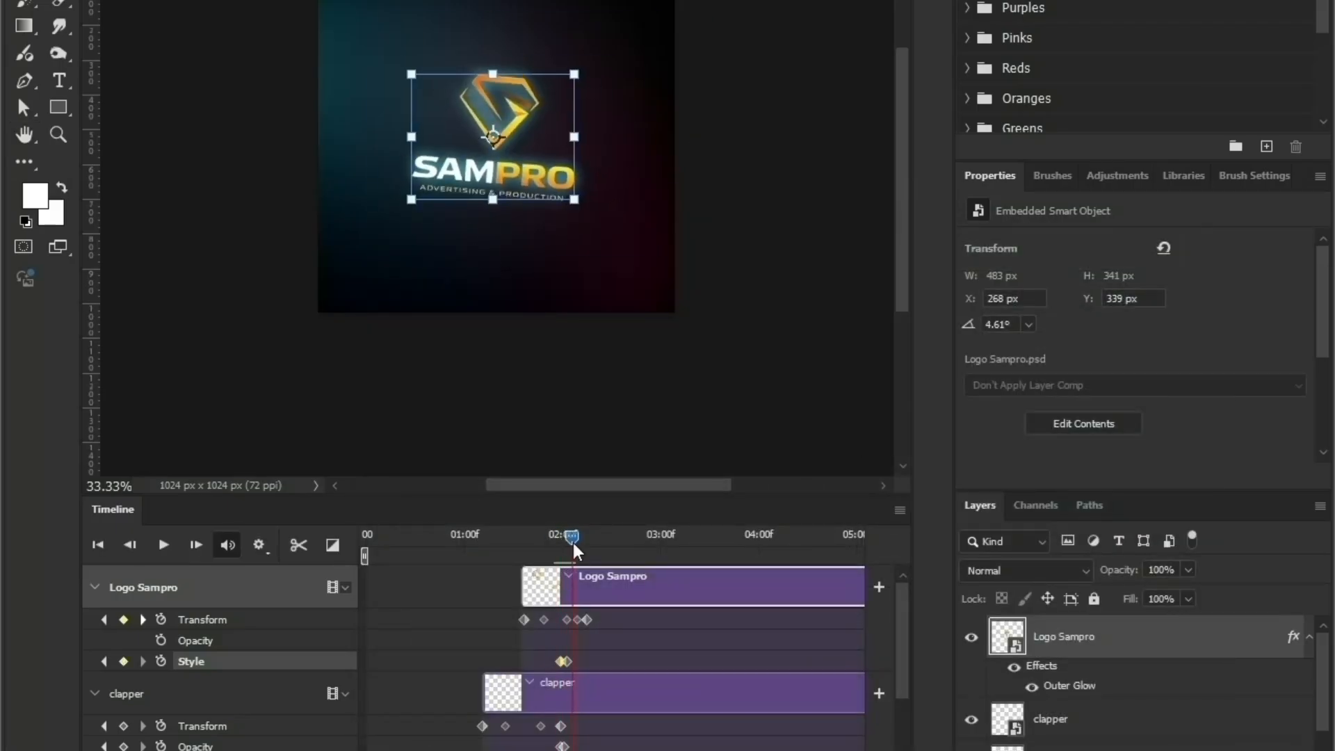
double_click(1234, 640)
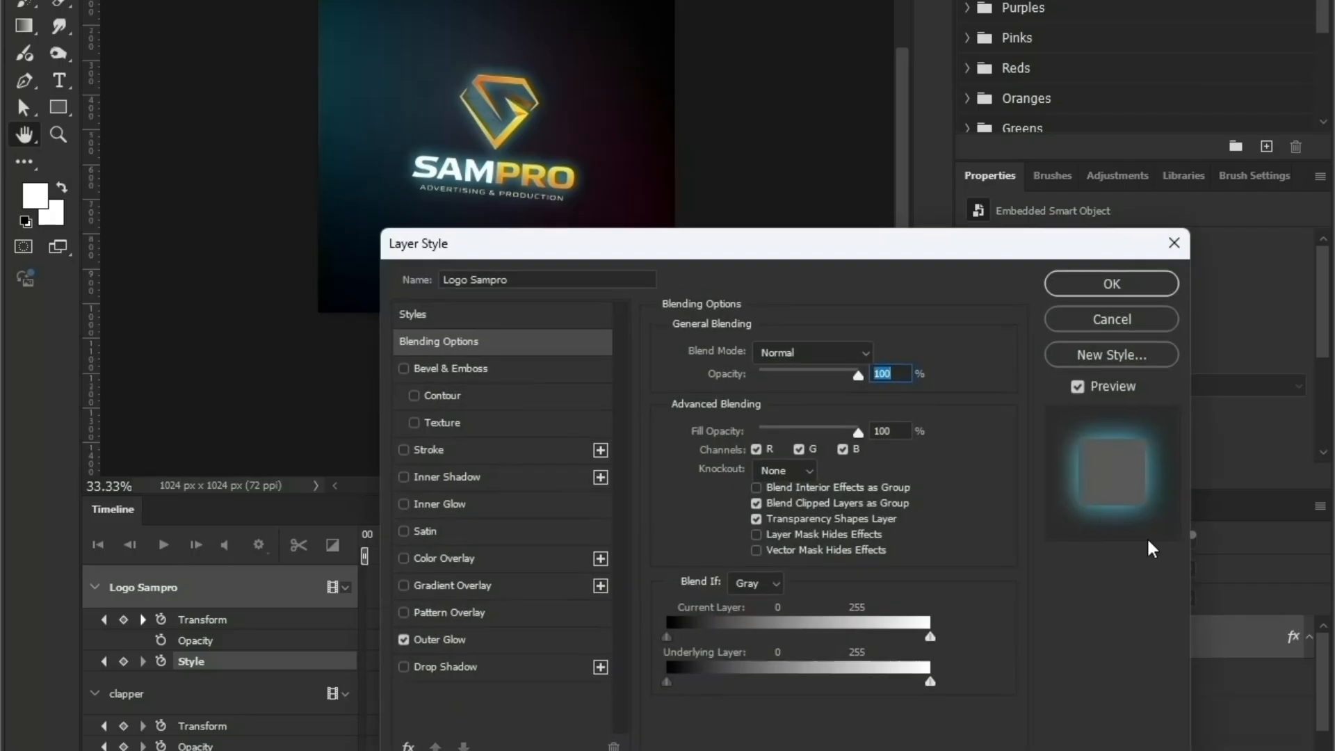
left_click(475, 640)
left_click_drag(761, 561, 774, 561)
left_click_drag(788, 374, 770, 374)
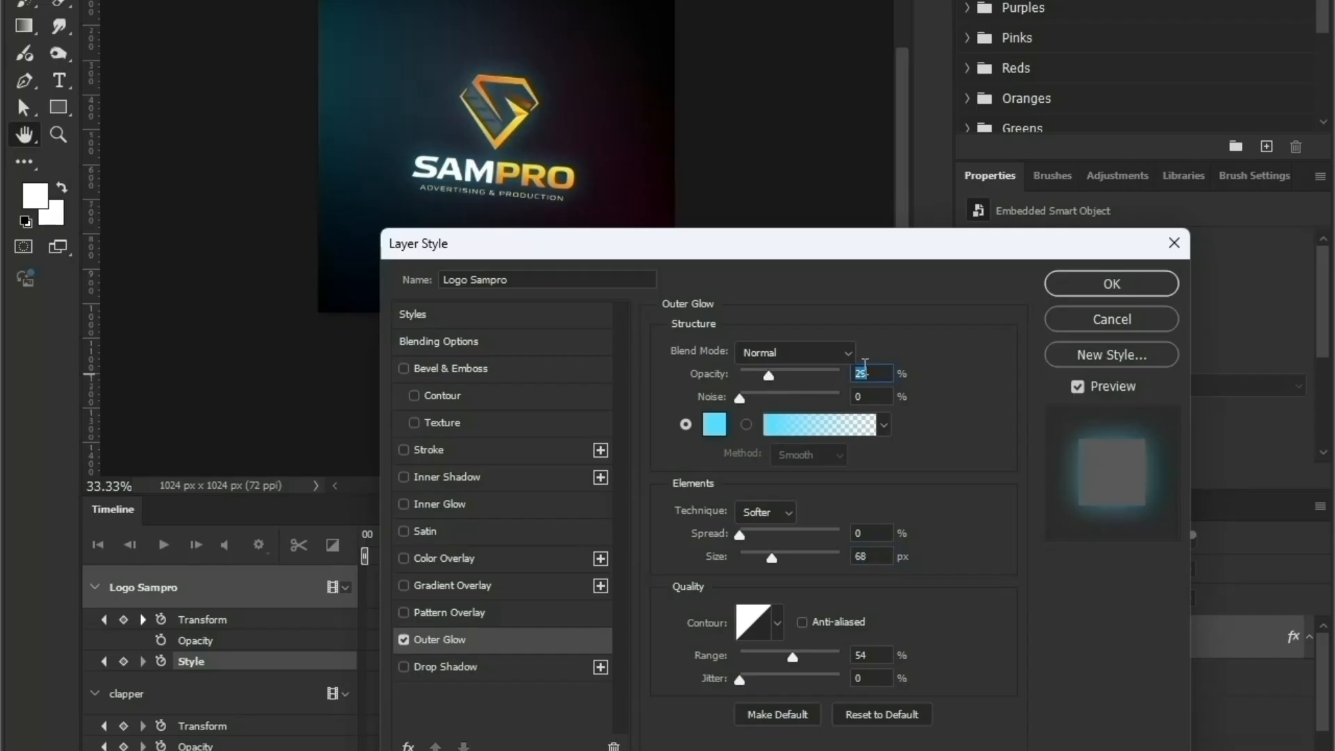
left_click(1098, 292)
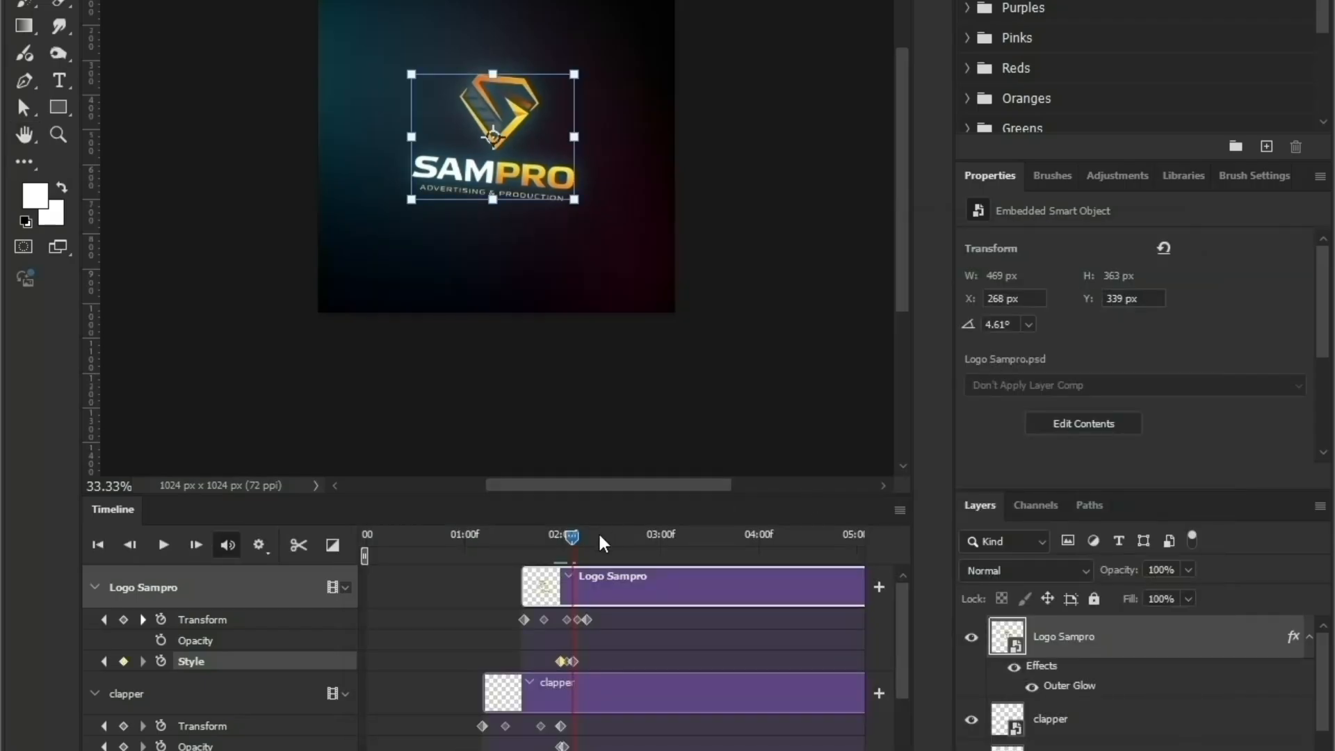
- Add a Style keyframe on Logo Sampro at about 2.3 seconds with Outer Glow opacity 0% and size 0 px
left_click_drag(577, 539, 593, 539)
double_click(1273, 647)
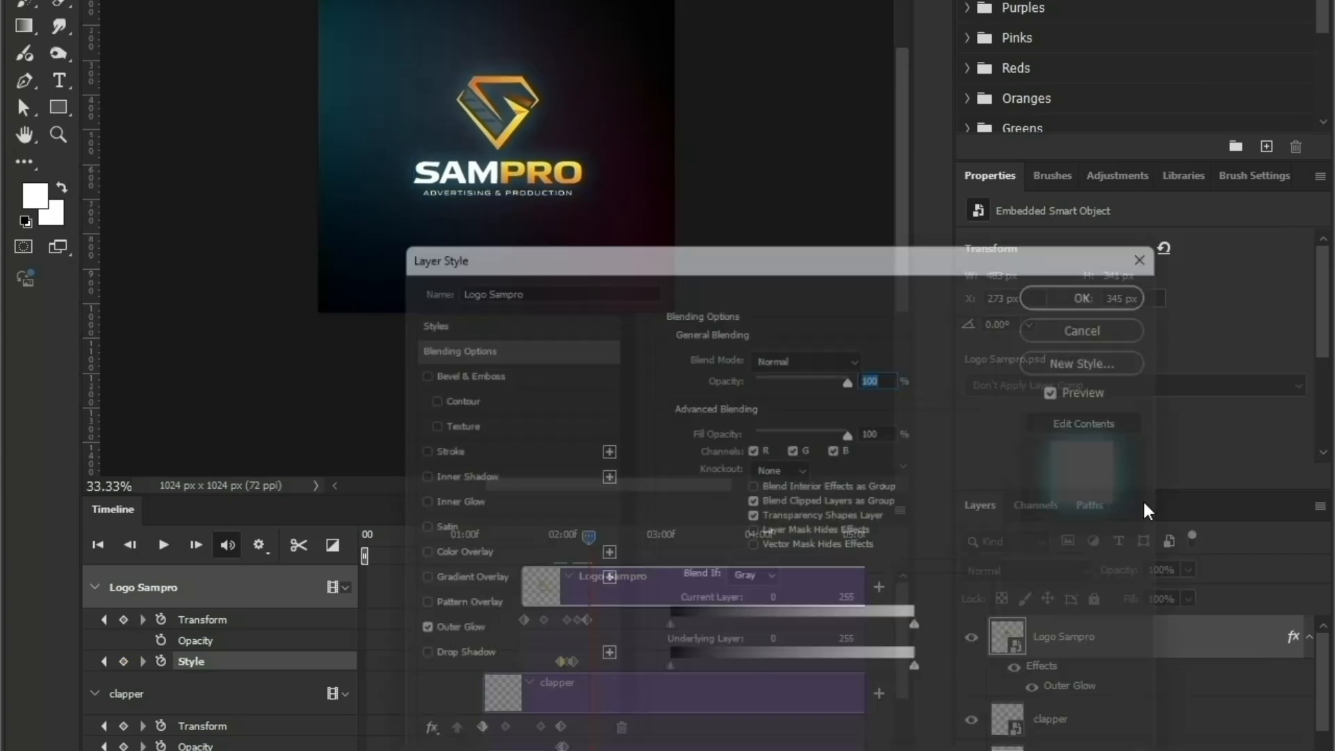
left_click(478, 637)
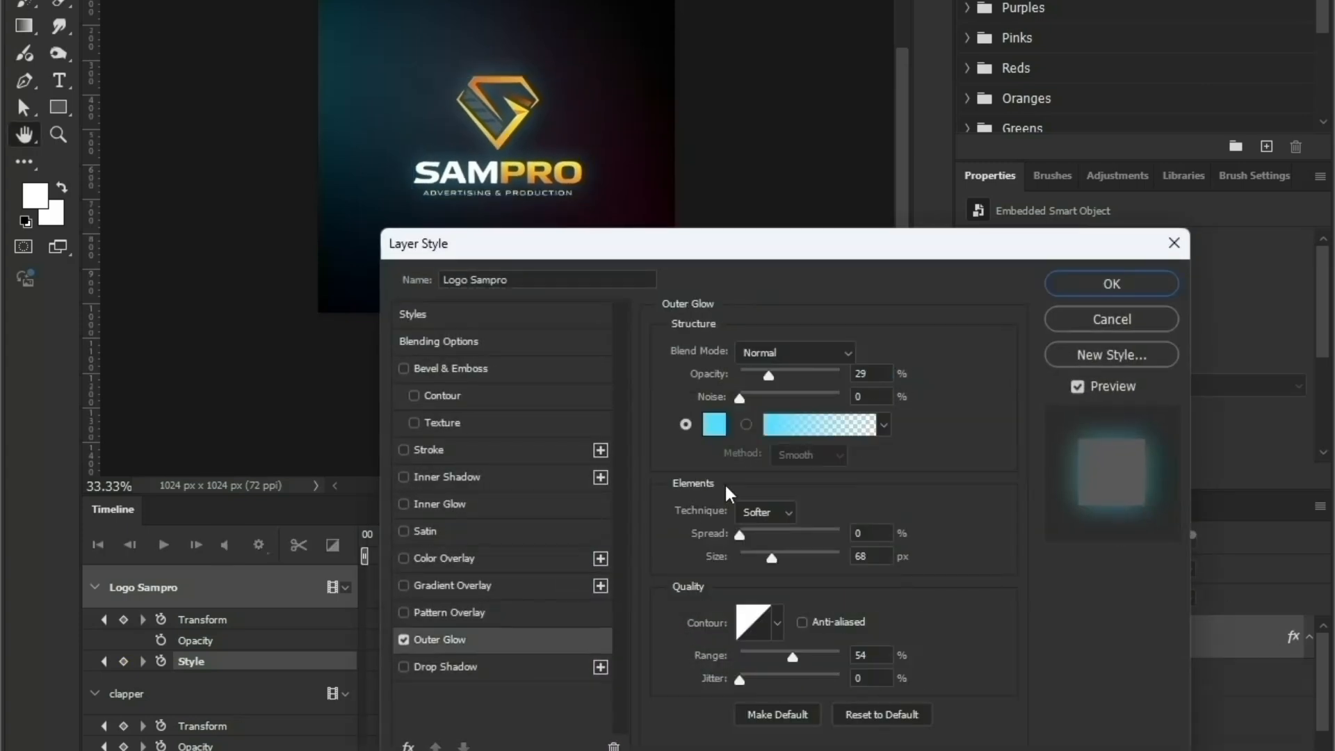
left_click_drag(771, 555, 737, 556)
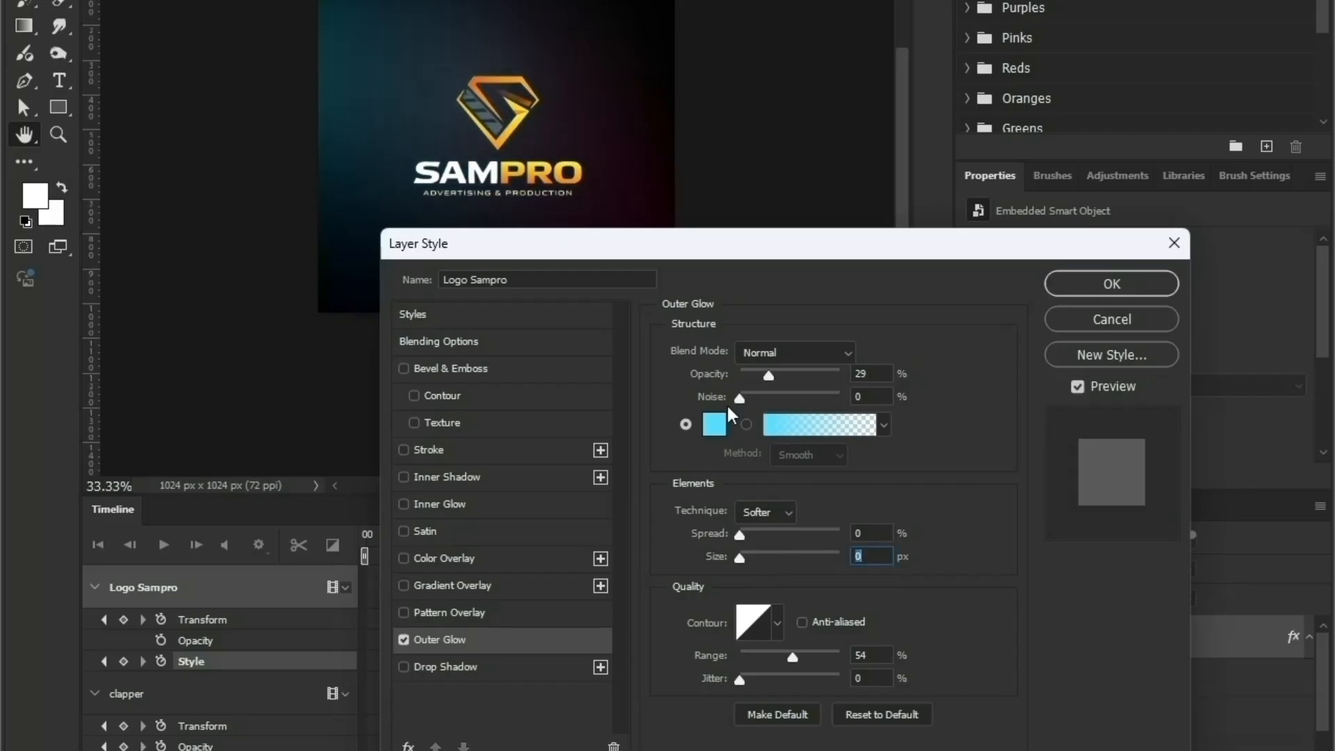
left_click_drag(754, 374, 739, 376)
left_click(1111, 284)
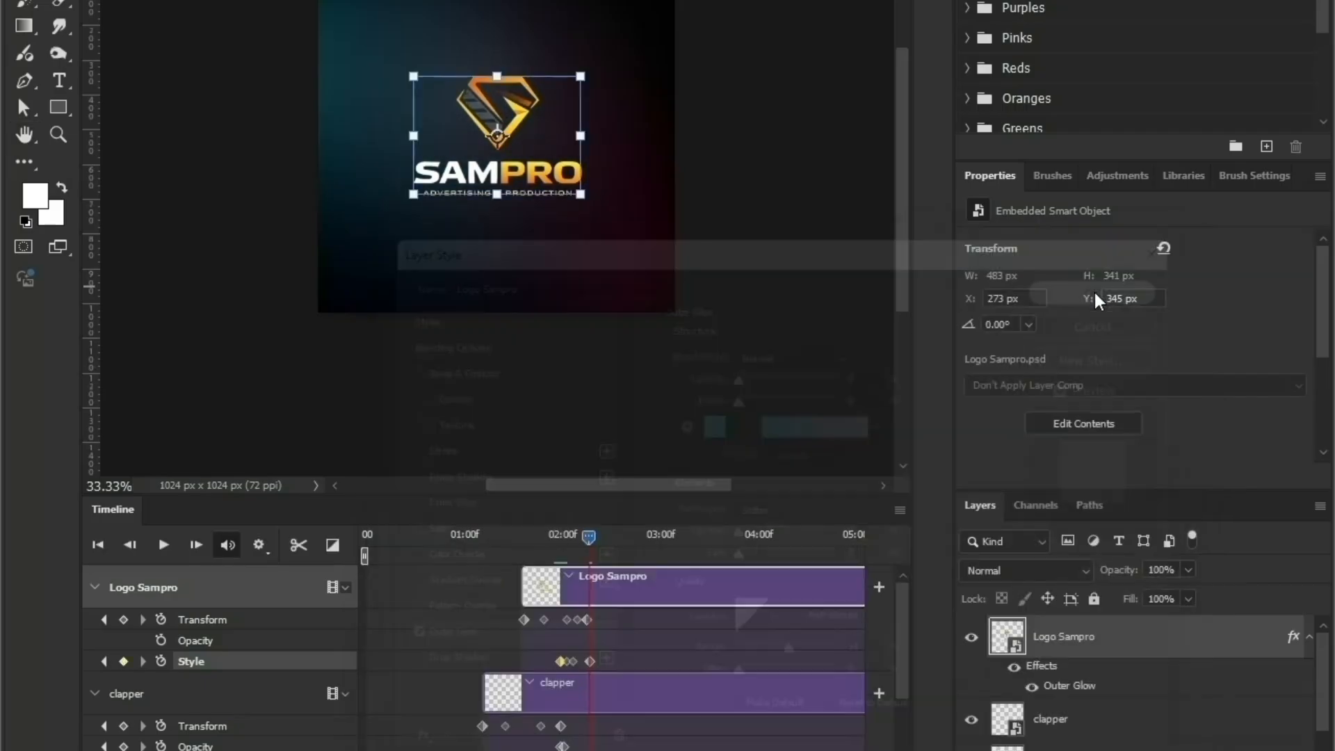
- Create a new layer and make a tall rectangular selection of about 180 by 543 px over the logo's left edge
key("ctrl+alt+shift+n")
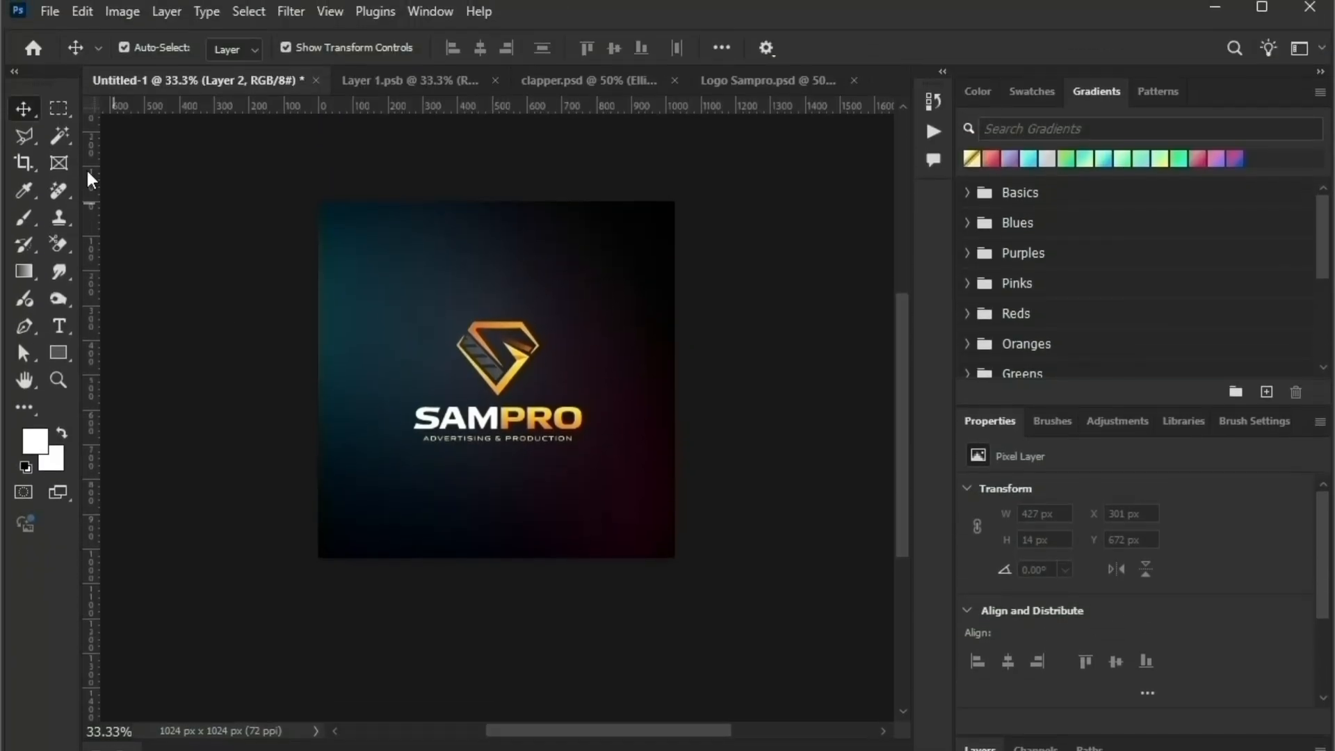
left_click(58, 109)
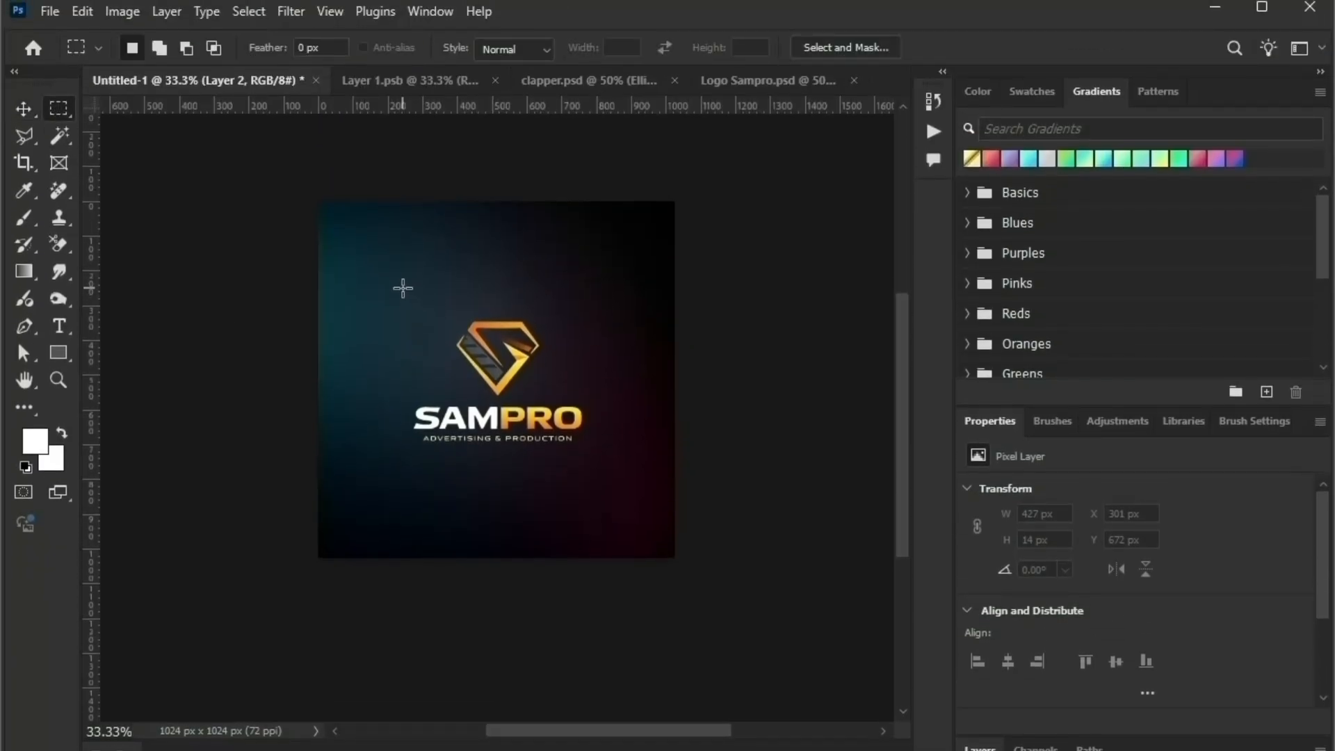
left_click_drag(403, 288, 464, 476)
- Fill the selection with a reflected white-to-transparent gradient from the Basics presets, at about 1.68° and 10% scale
left_click(25, 272)
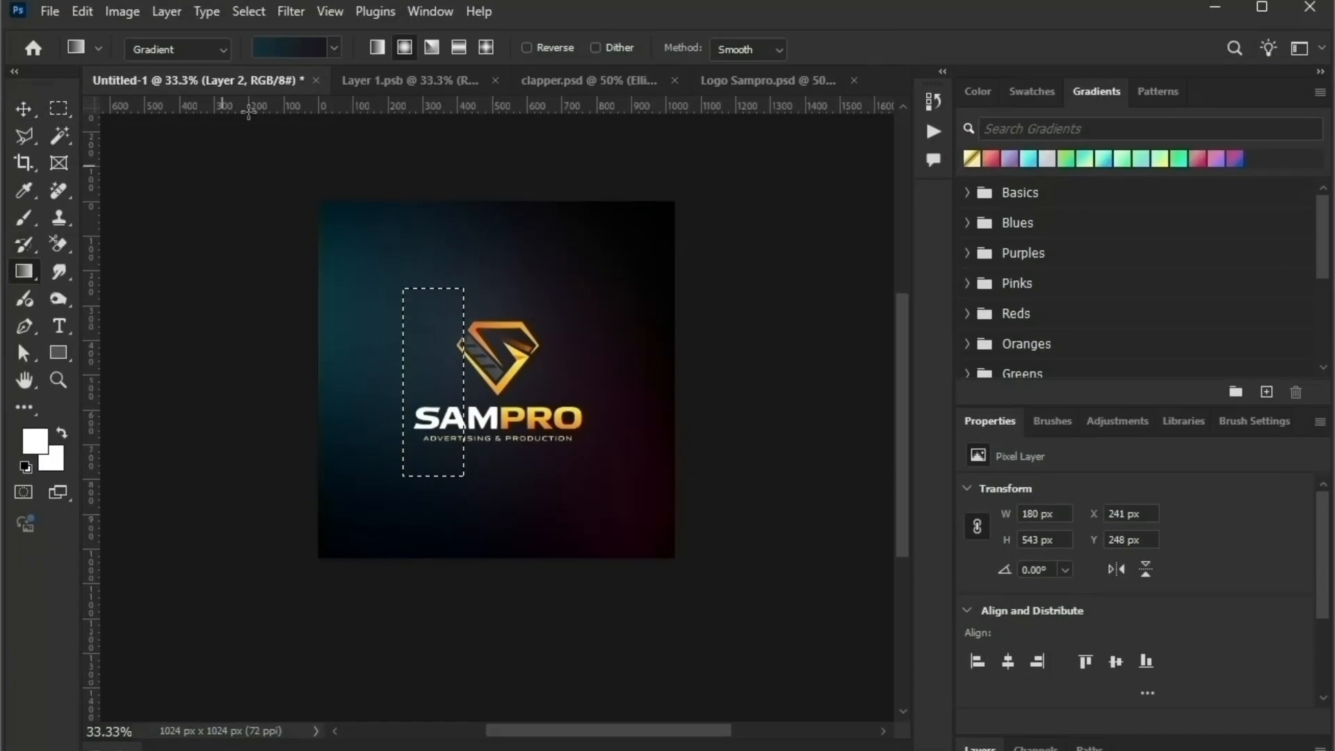
left_click(271, 53)
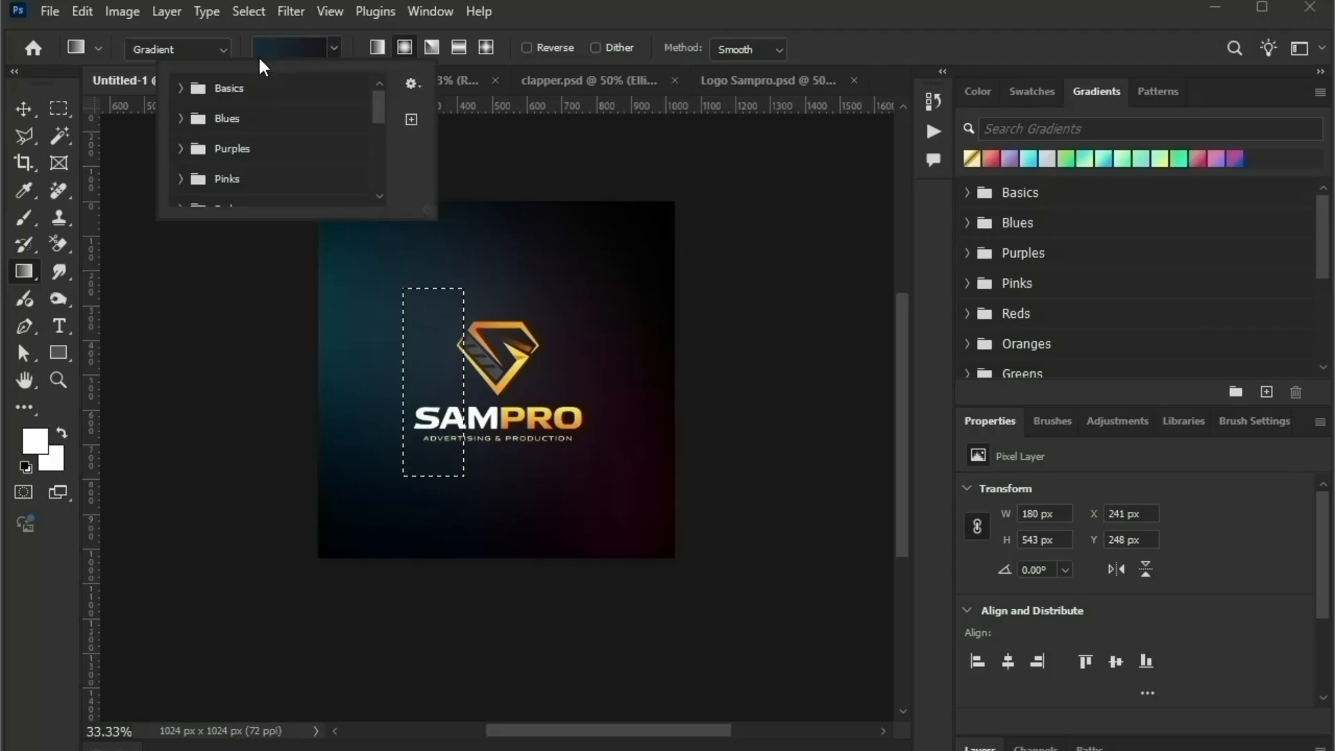
left_click(177, 88)
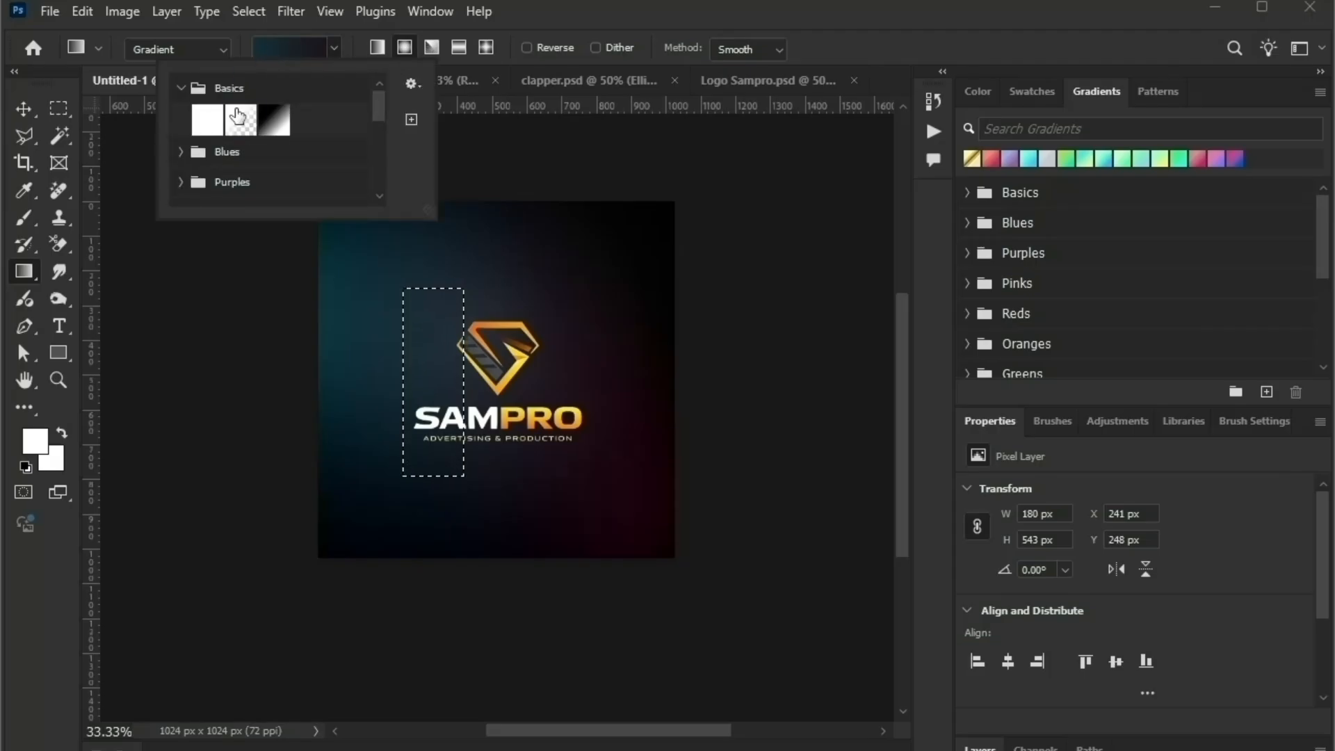
left_click(243, 118)
left_click(452, 49)
mouse_move(435, 383)
left_mouse_down()
mouse_move(408, 382)
mouse_move(477, 352)
mouse_move(436, 389)
left_mouse_up()
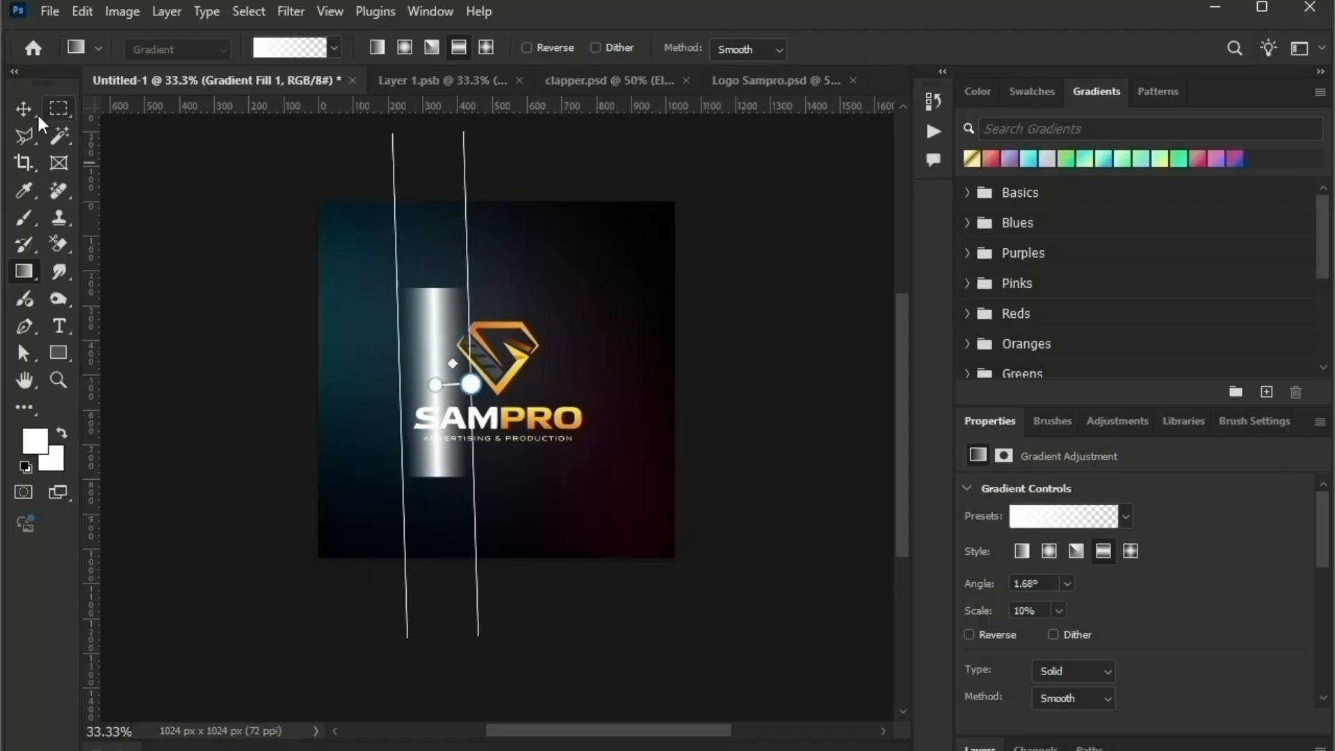
- Convert Gradient Fill 1 to a smart object, place it left of the logo at about X 6, Y 193 px and rotate it 24.89°
key("v")
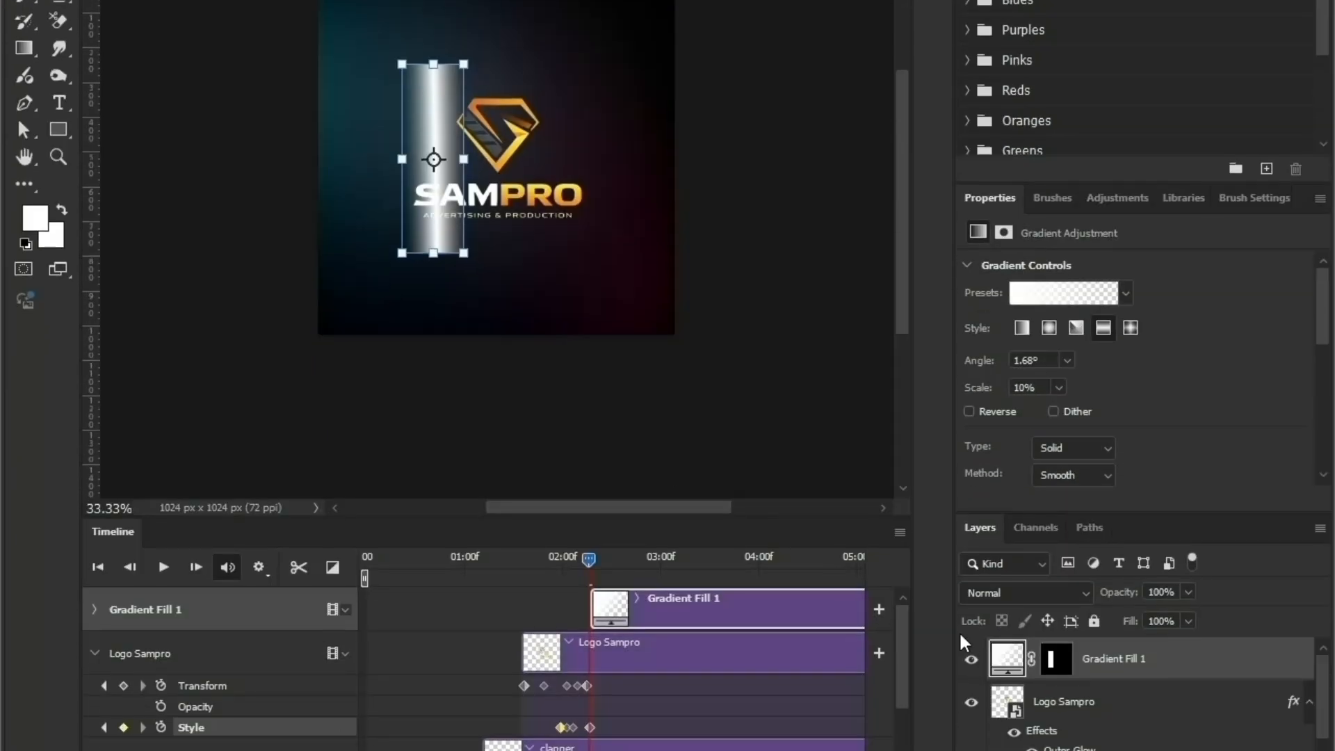
right_click(994, 664)
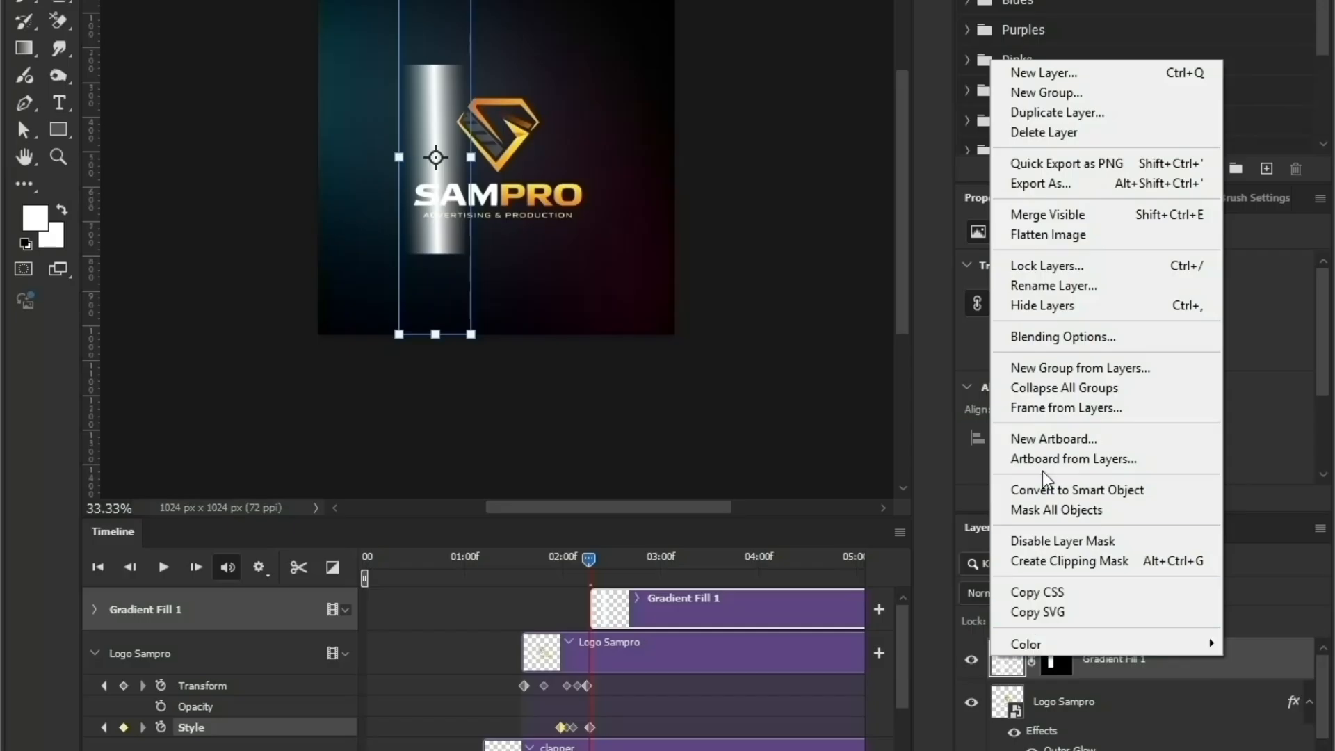
left_click(1071, 491)
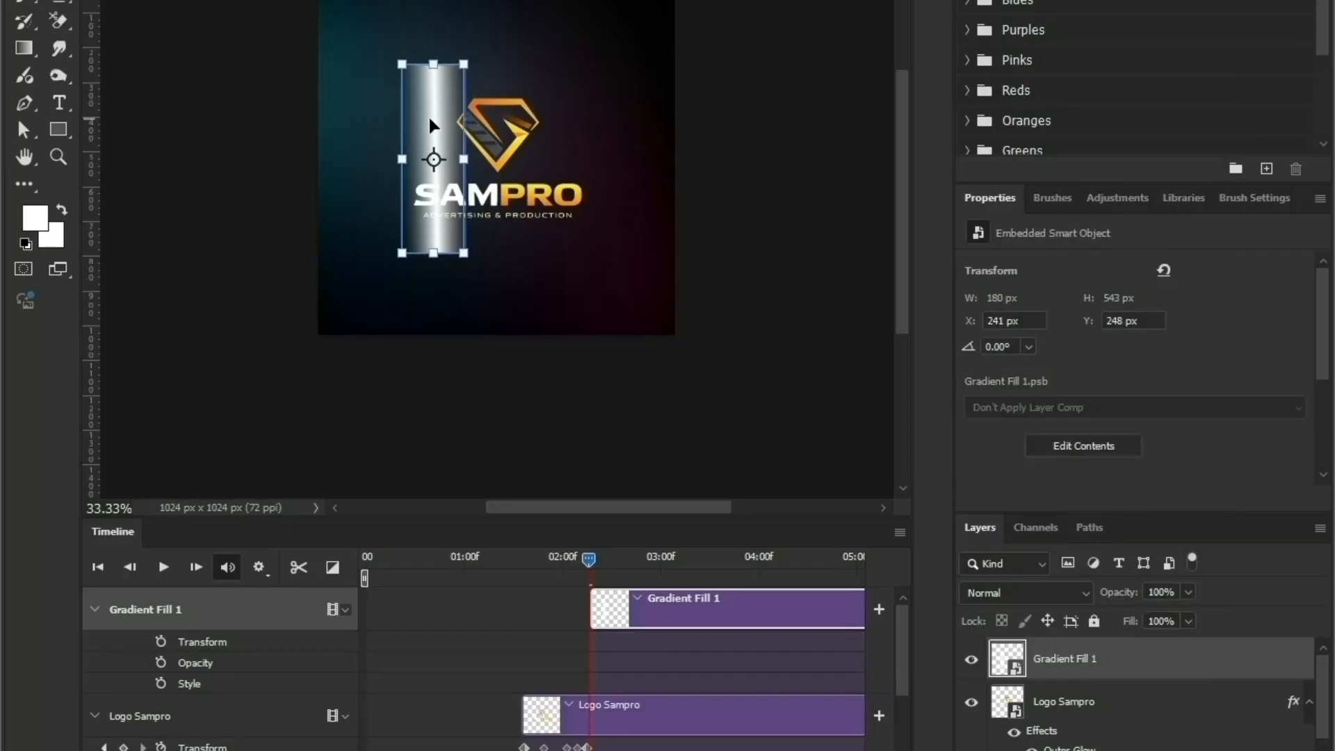
left_click_drag(433, 162, 351, 118)
key("ctrl+t")
left_click_drag(423, 30, 404, 48)
- Keyframe the gradient bar's Transform from about 2.3 seconds to X 722, Y 271 px at about 2.5 seconds, and clip it to Logo Sampro
left_click(162, 643)
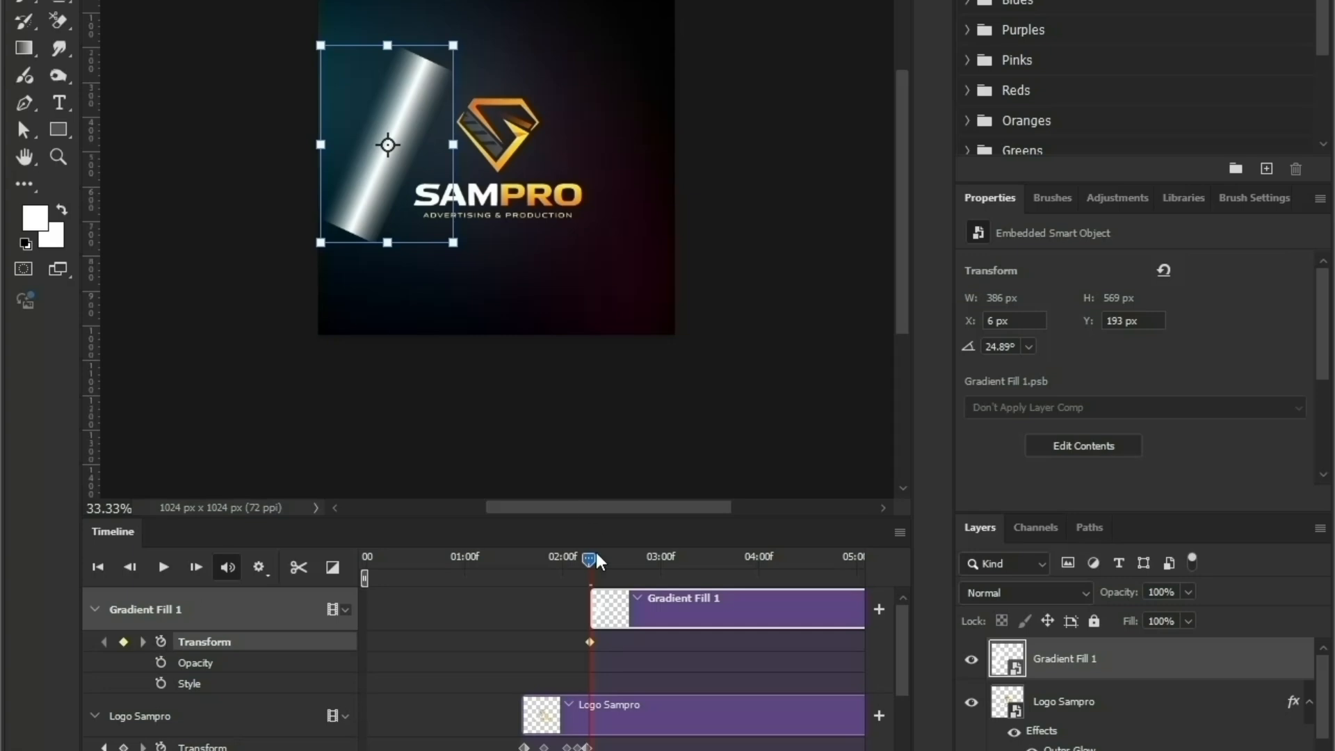
left_click_drag(398, 117, 645, 144)
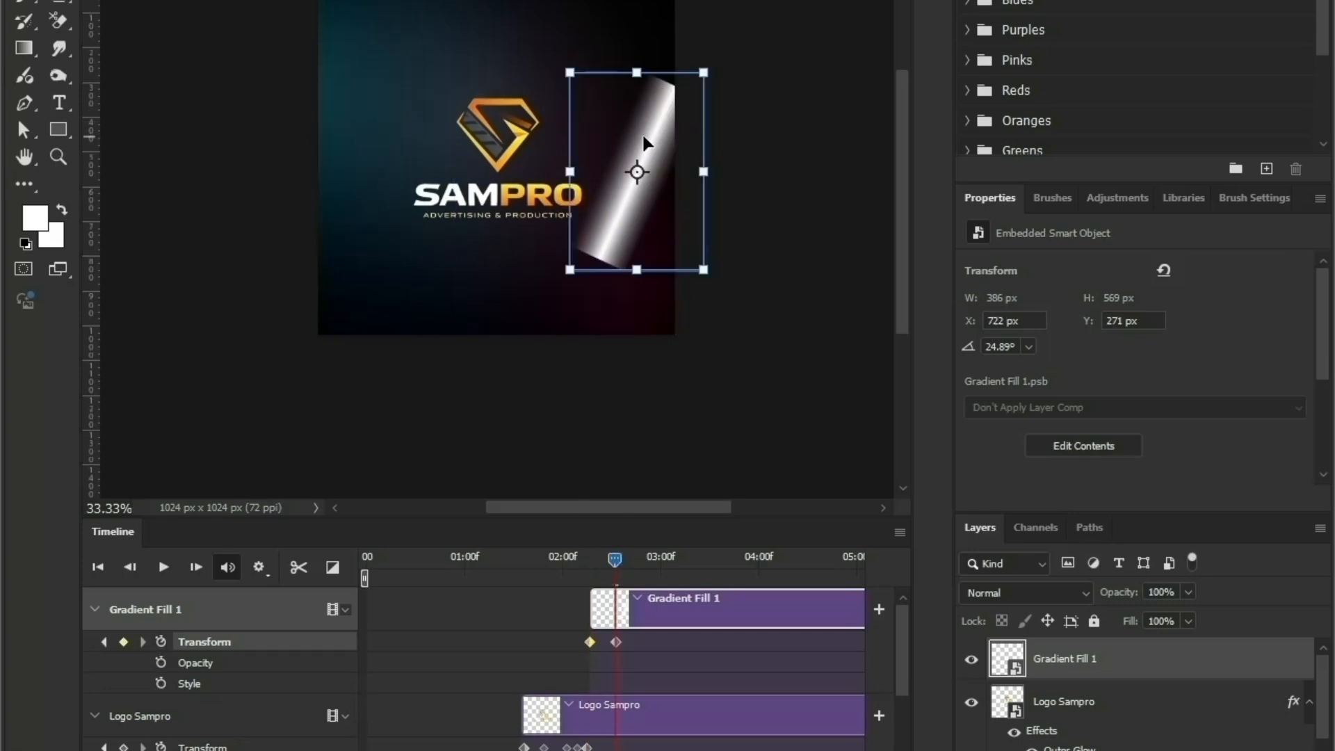
left_click_drag(1049, 680, 1054, 676)
left_click(1054, 676, "alt")
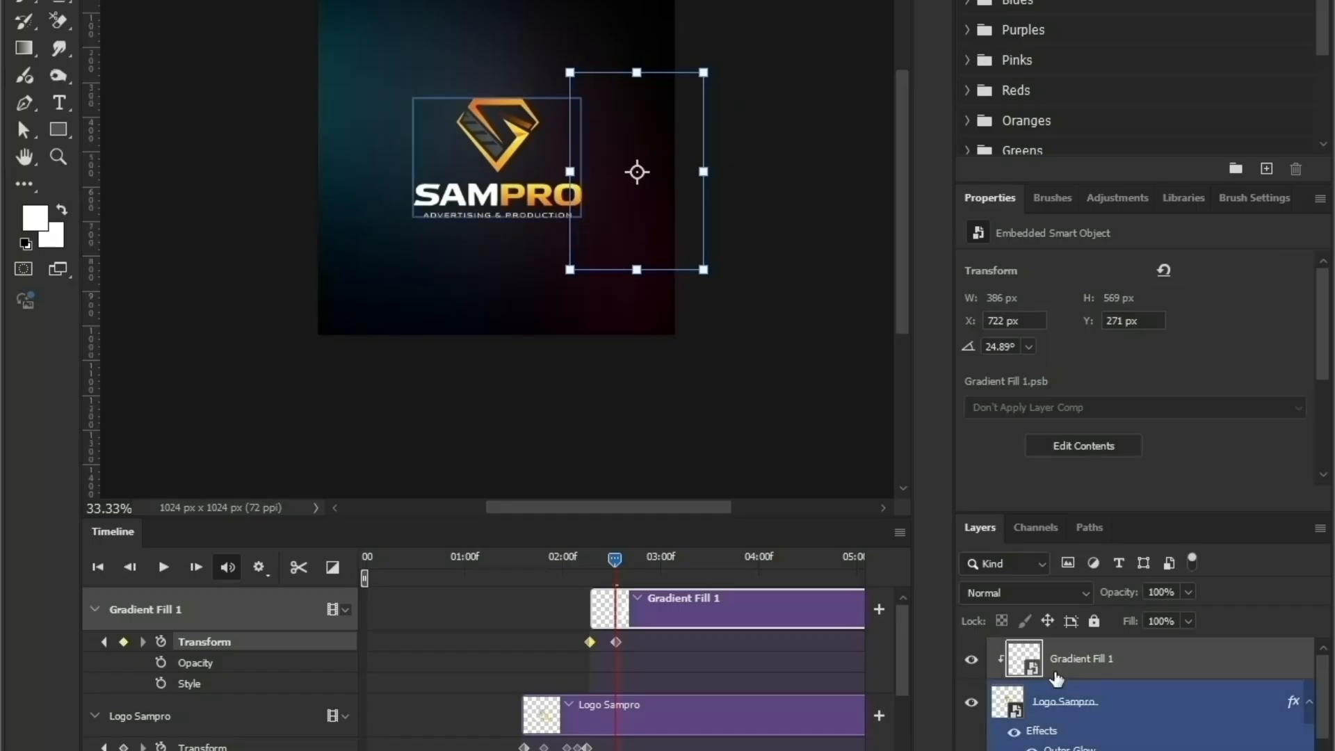
- Play the animation from the start to check the light sweep across the logo
left_click_drag(621, 571, 367, 569)
left_click(162, 568)
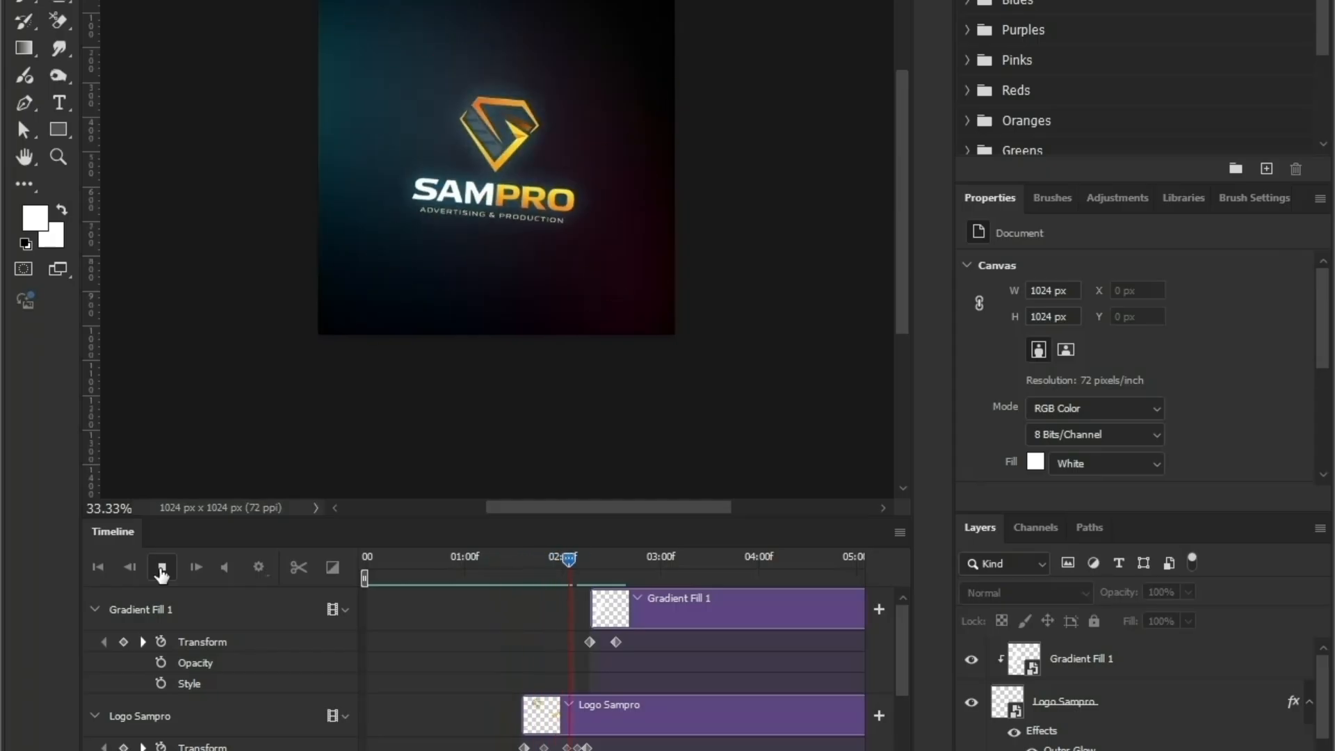
left_click(162, 568)
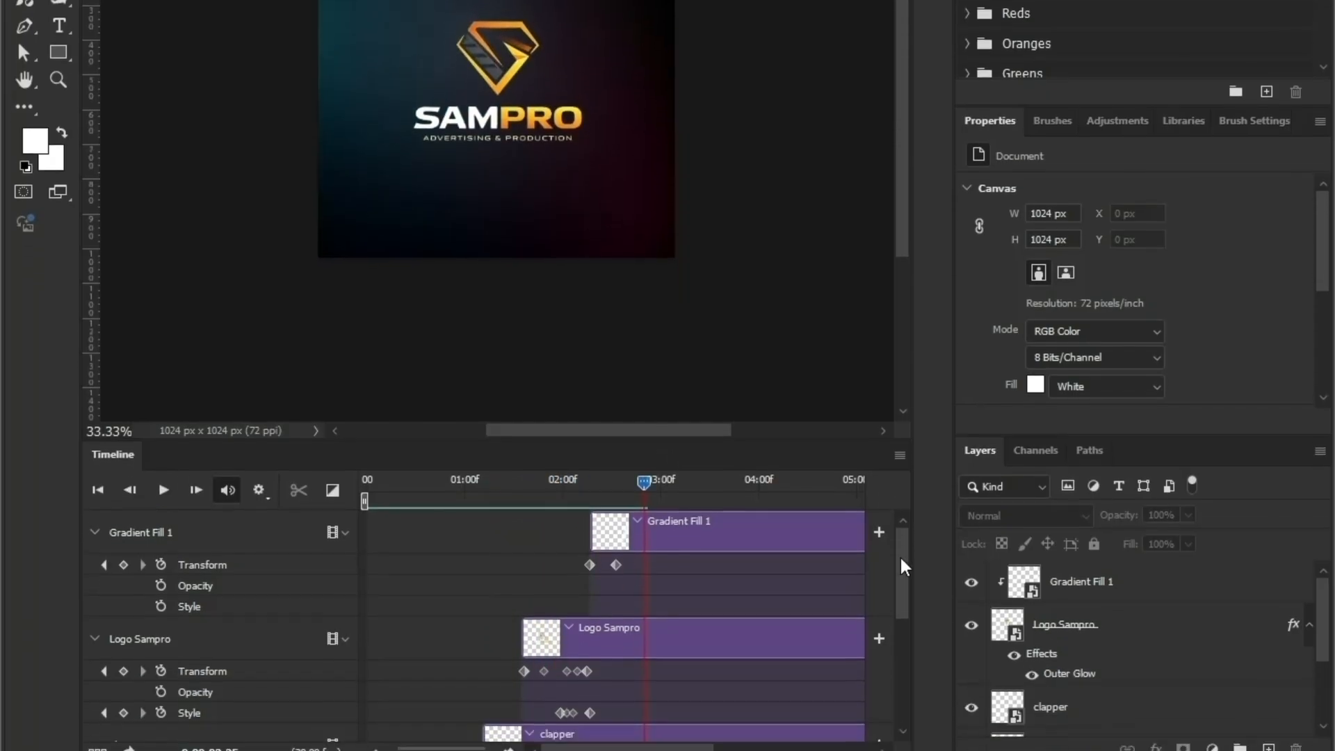
- Add whoosh-cinematic-376875.mp3 from the Music folder to the audio track
scroll(900, 557, "down", 5)
left_click(331, 708)
left_click(400, 584)
left_click(81, 48)
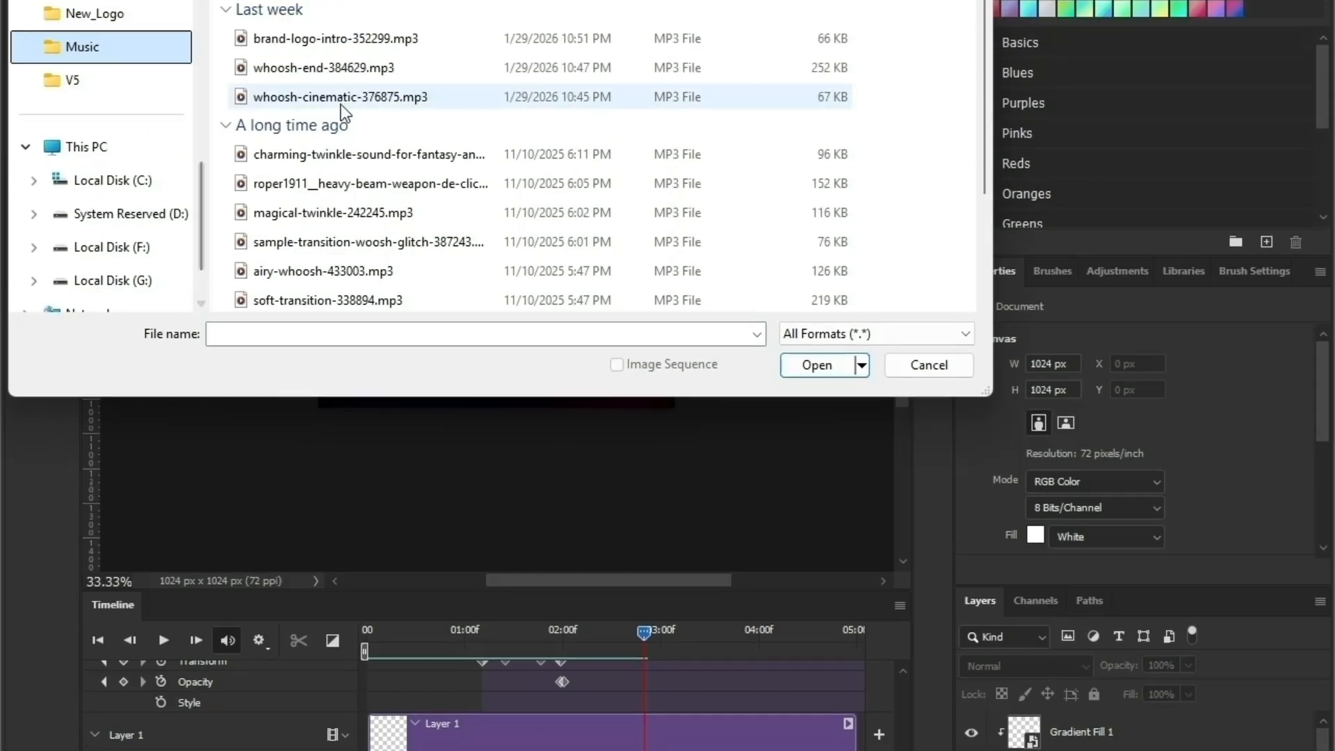
left_click(340, 98)
left_click(808, 197)
- Add a second audio track with whoosh-end-384629.mp3 and move its clip to start at about 1 second
left_click_drag(645, 657, 363, 674)
left_click(346, 709)
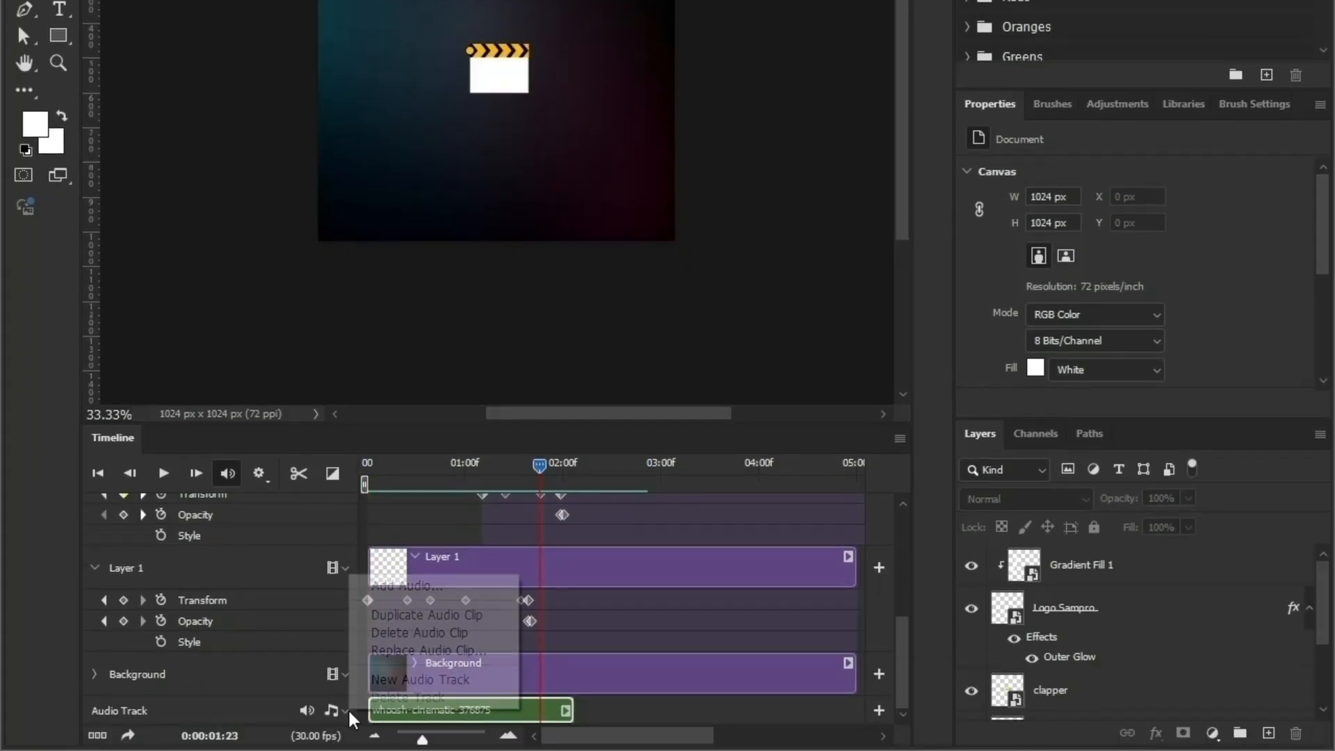
left_click(435, 679)
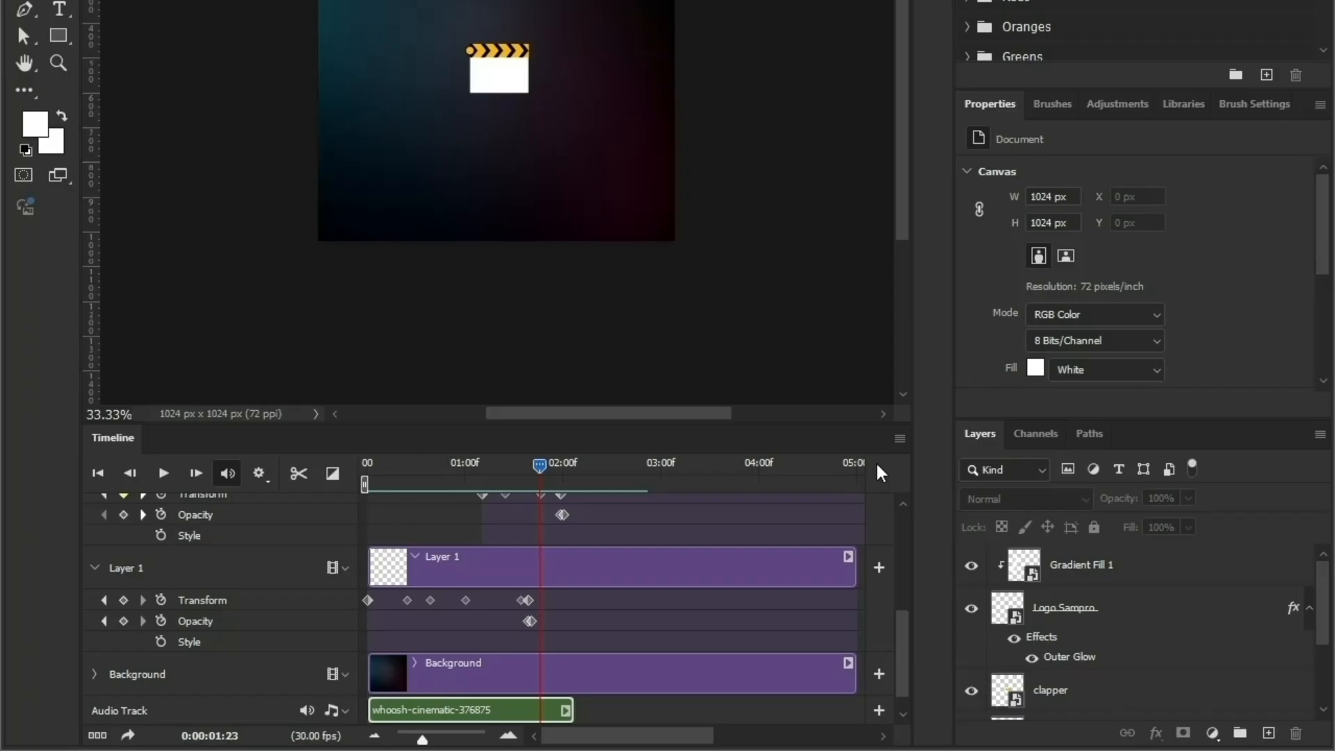
scroll(903, 642, "down", 1)
left_click(346, 682)
left_click(395, 591)
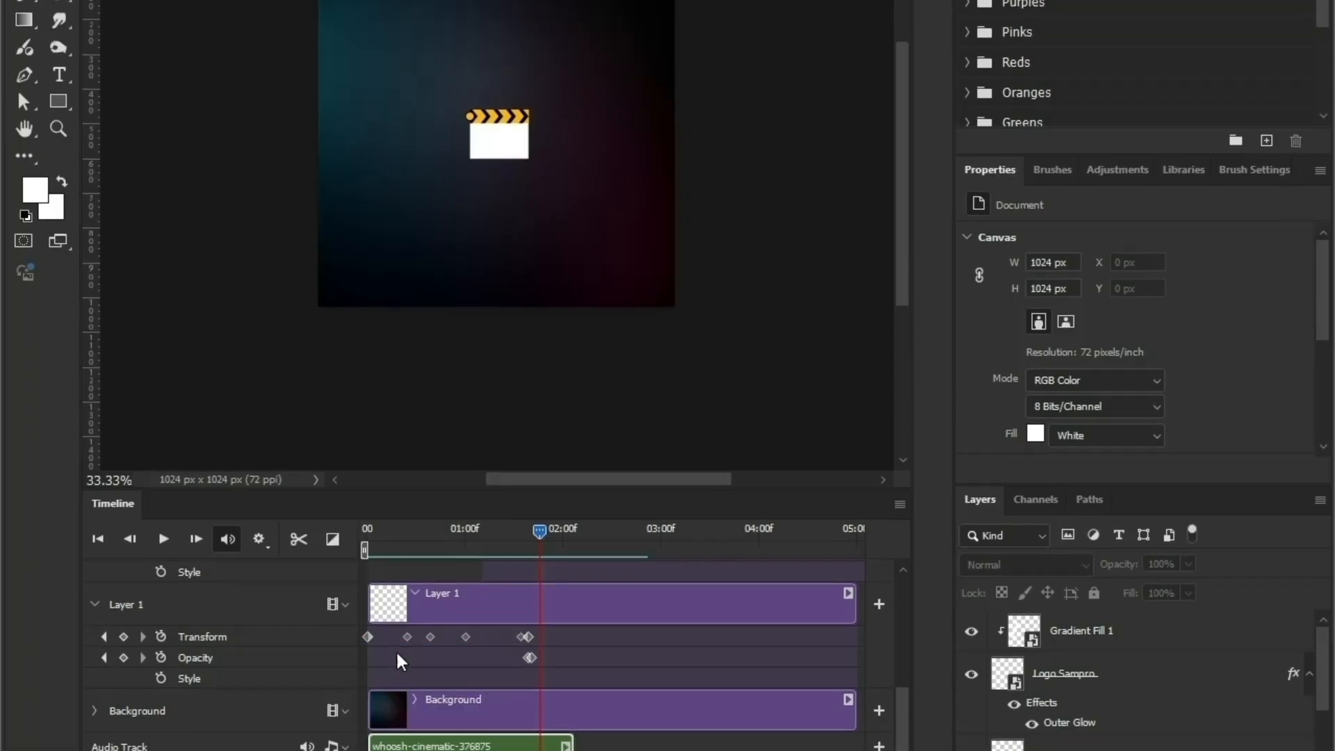
left_click(315, 124)
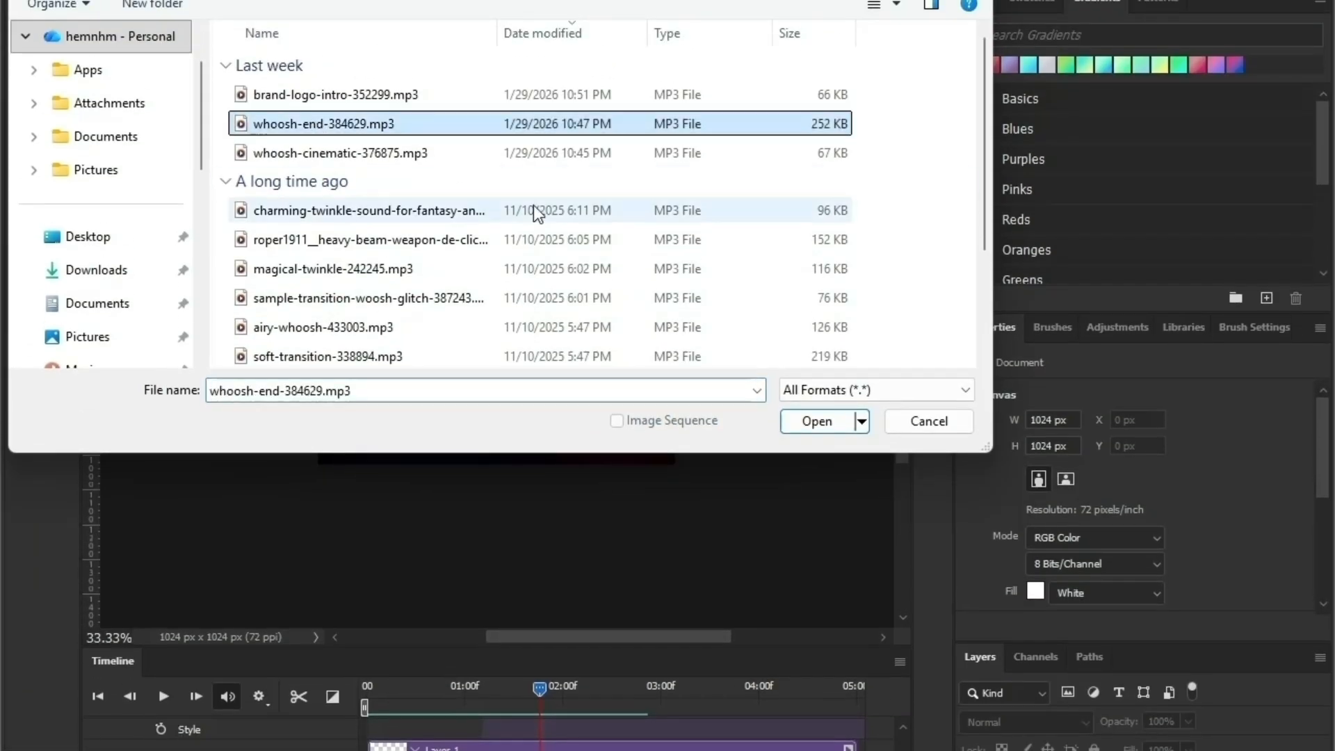
left_click(812, 423)
left_click_drag(536, 716, 595, 712)
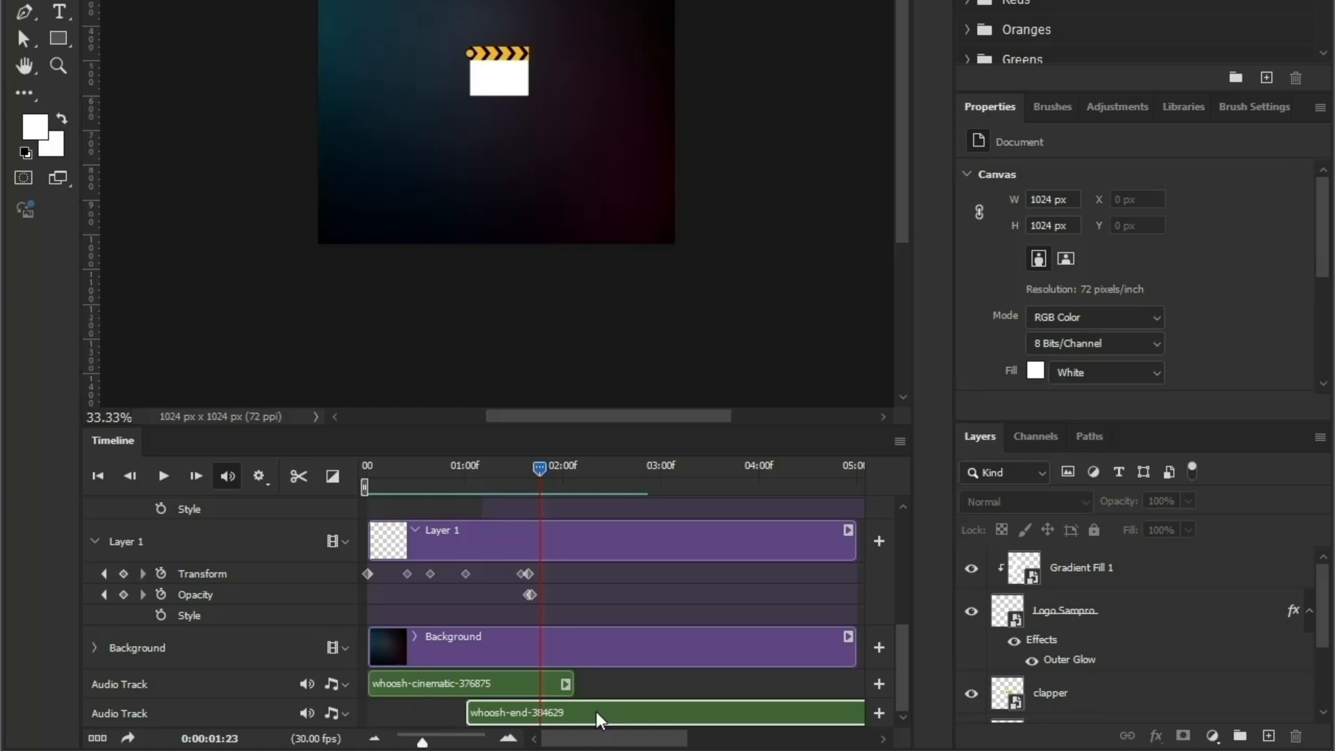
- Add a third audio track with brand-logo-intro-352299.mp3 and move its clip to start at about 2 seconds
left_click(345, 713)
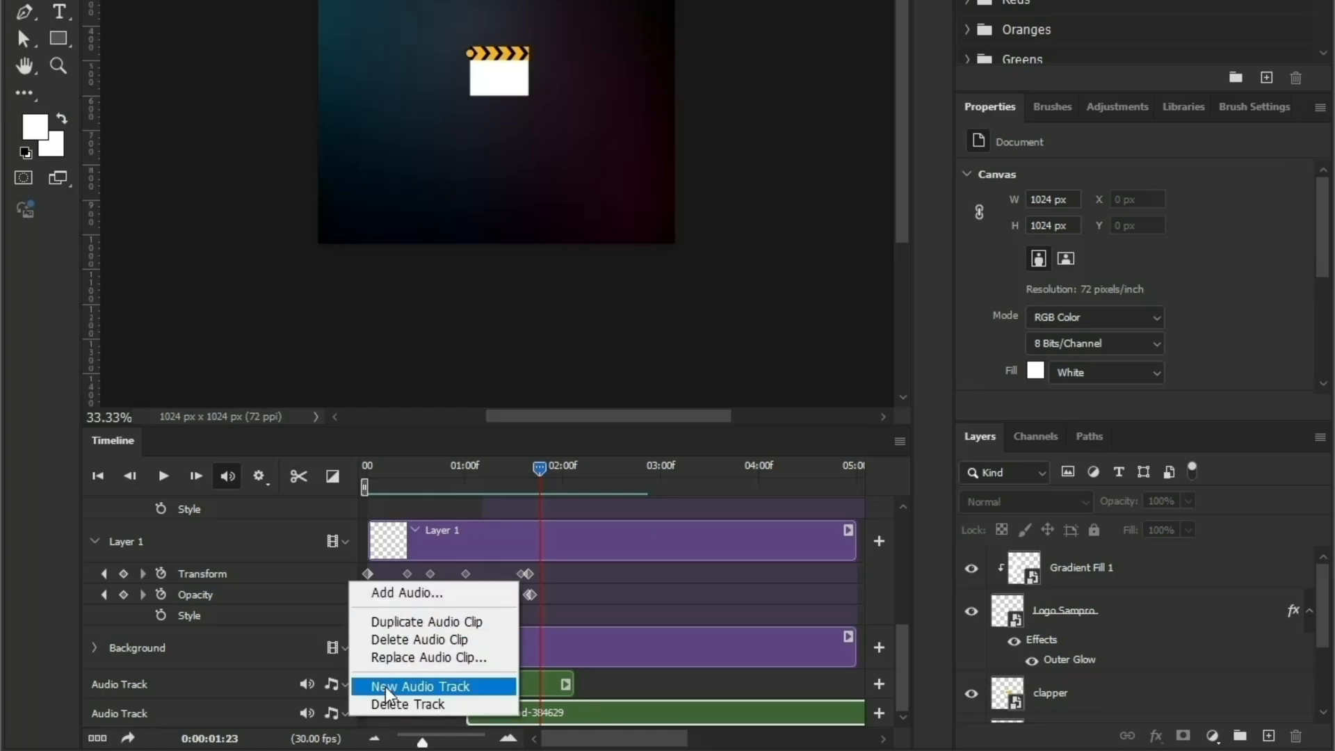
left_click(385, 687)
scroll(890, 666, "down", 1)
left_click(344, 712)
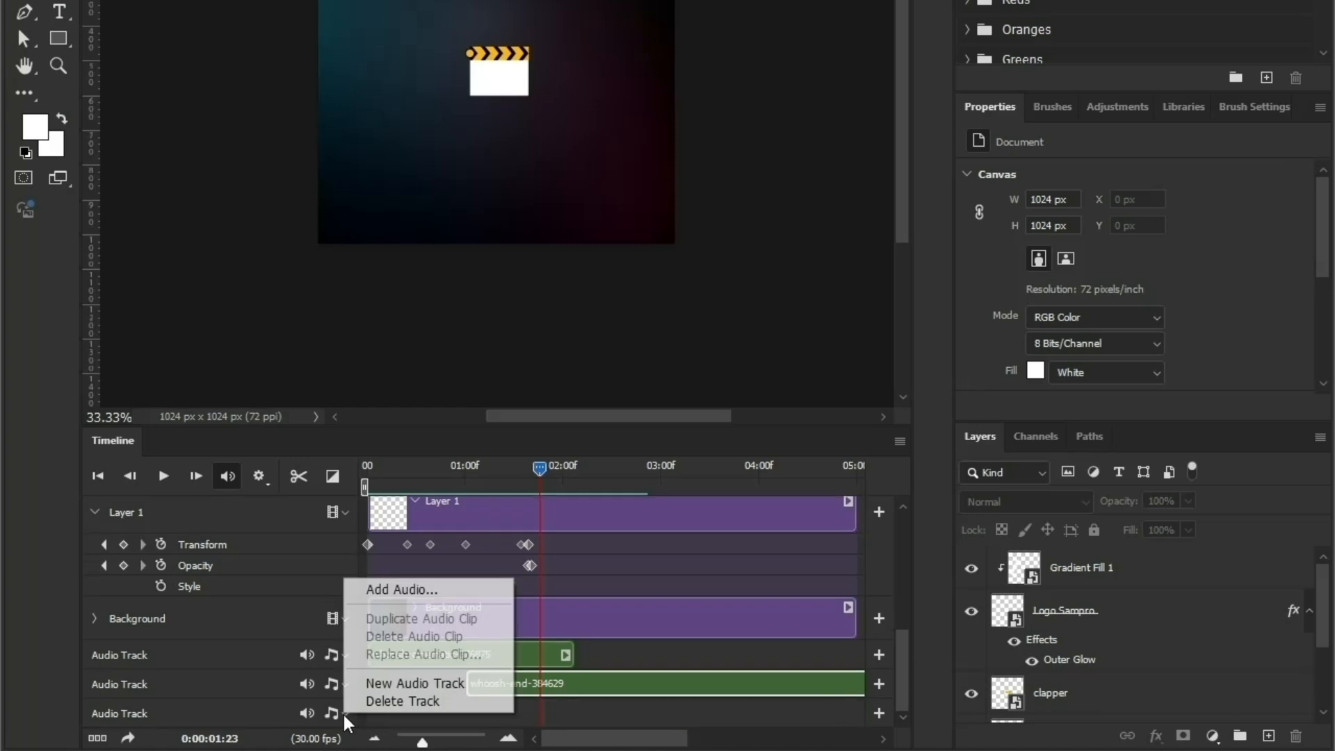
left_click(387, 595)
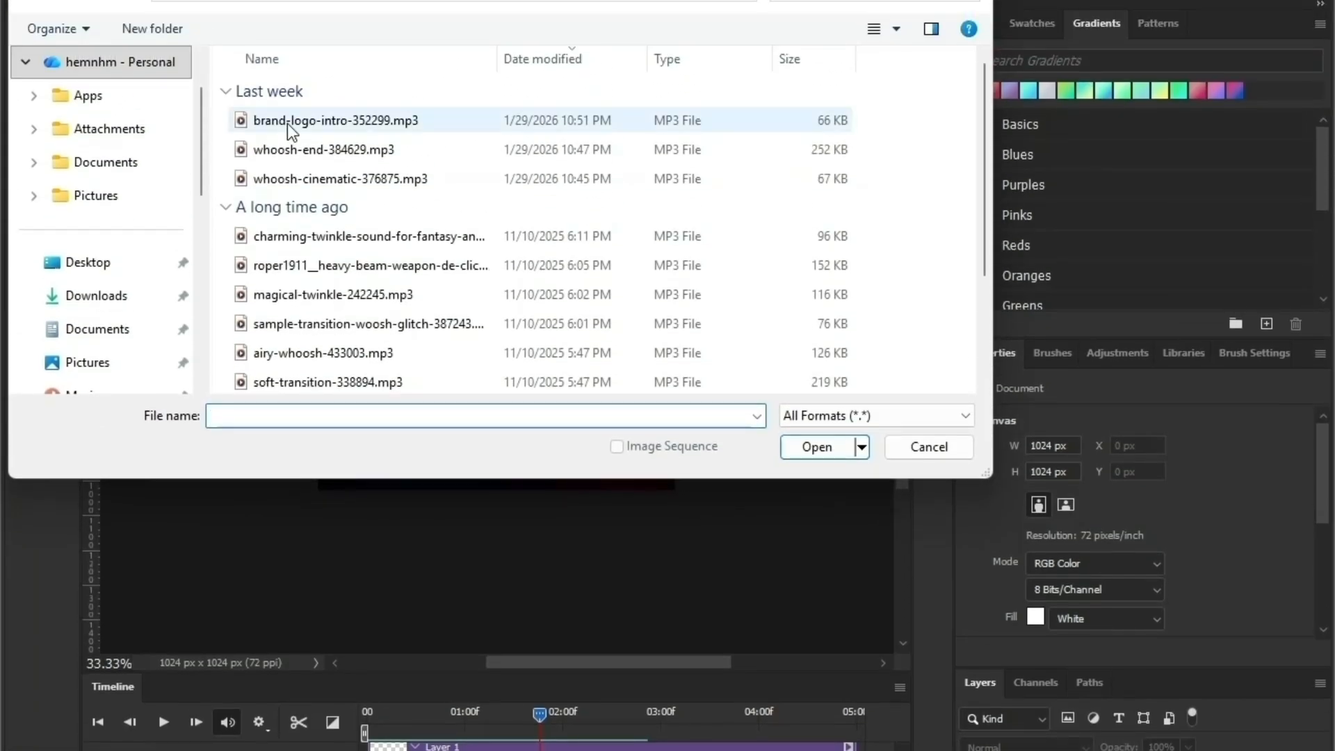
left_click(286, 123)
left_click(817, 276)
left_click_drag(411, 720, 597, 716)
- Play the animation from the beginning to check the sound effects against the motion
left_click(358, 486)
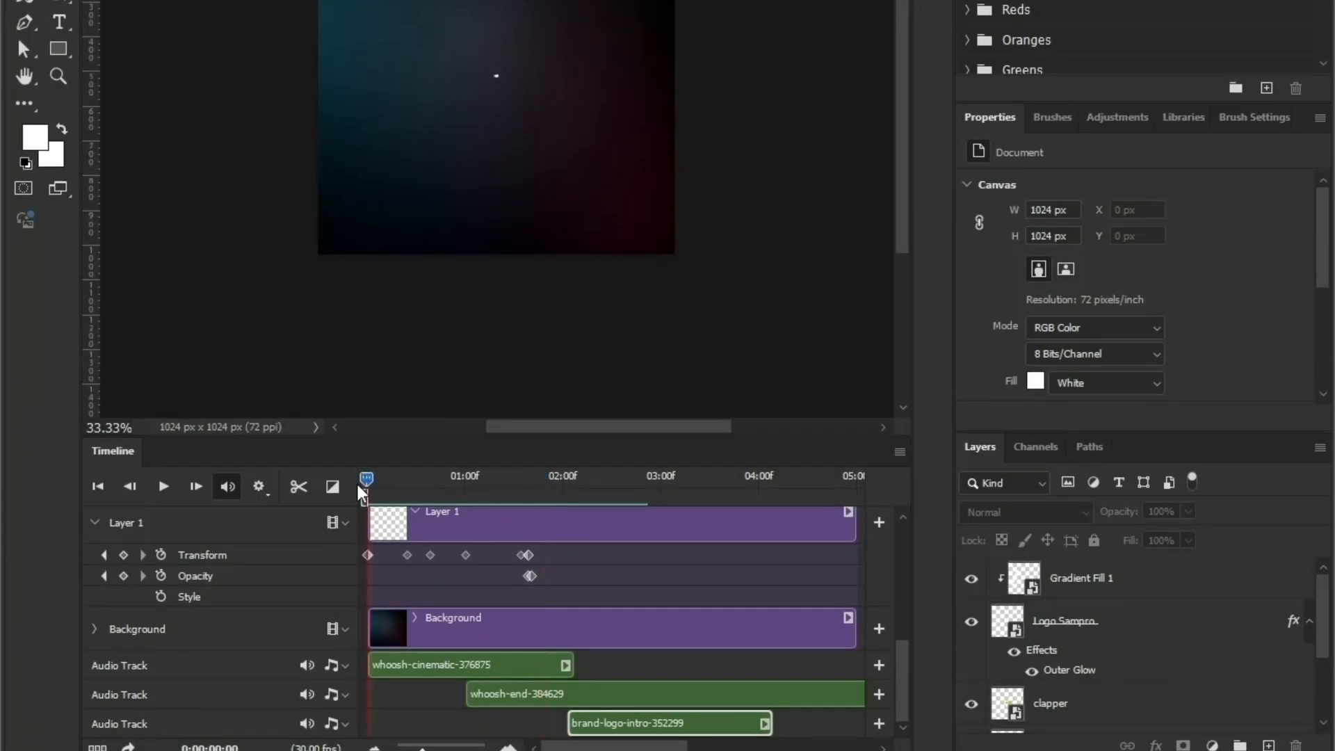
left_click(163, 486)
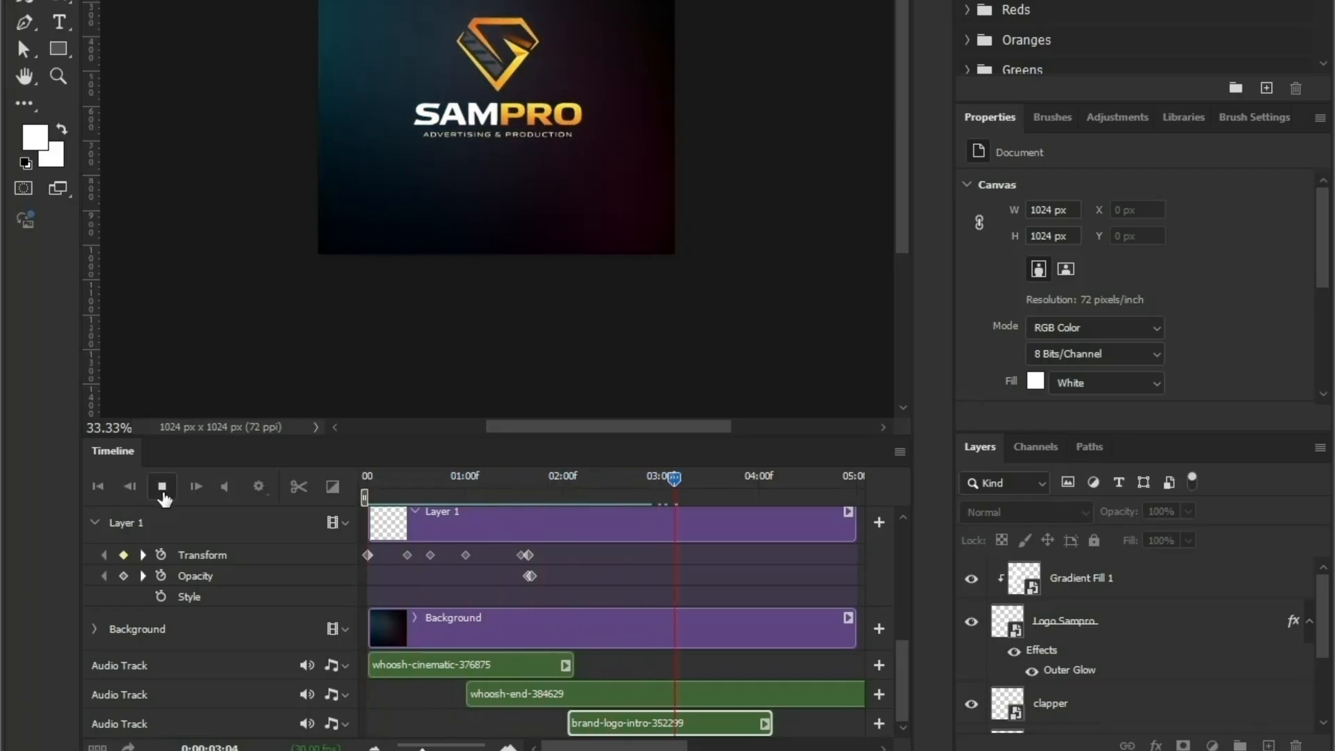
left_click(162, 487)
- Shorten the timeline's work area so that it ends at frame 86
scroll(783, 581, "down", 2)
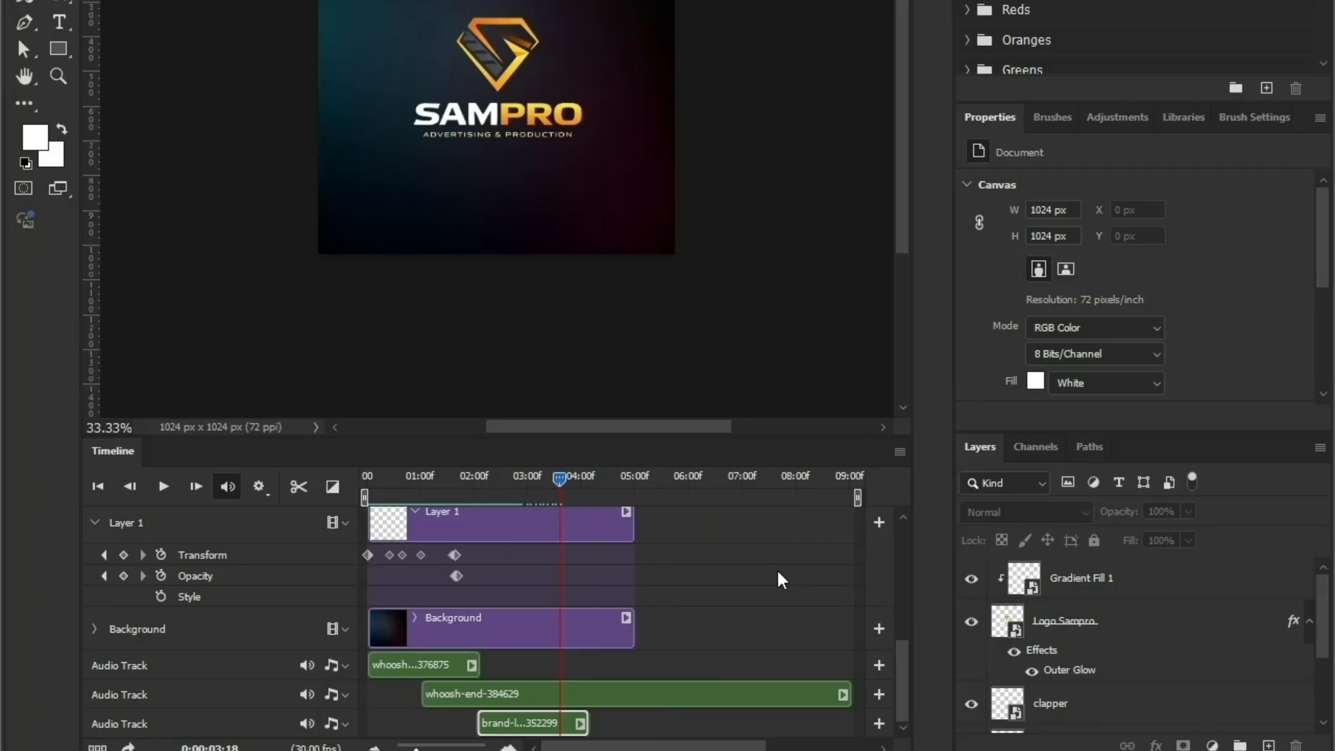
left_click_drag(729, 500, 604, 522)
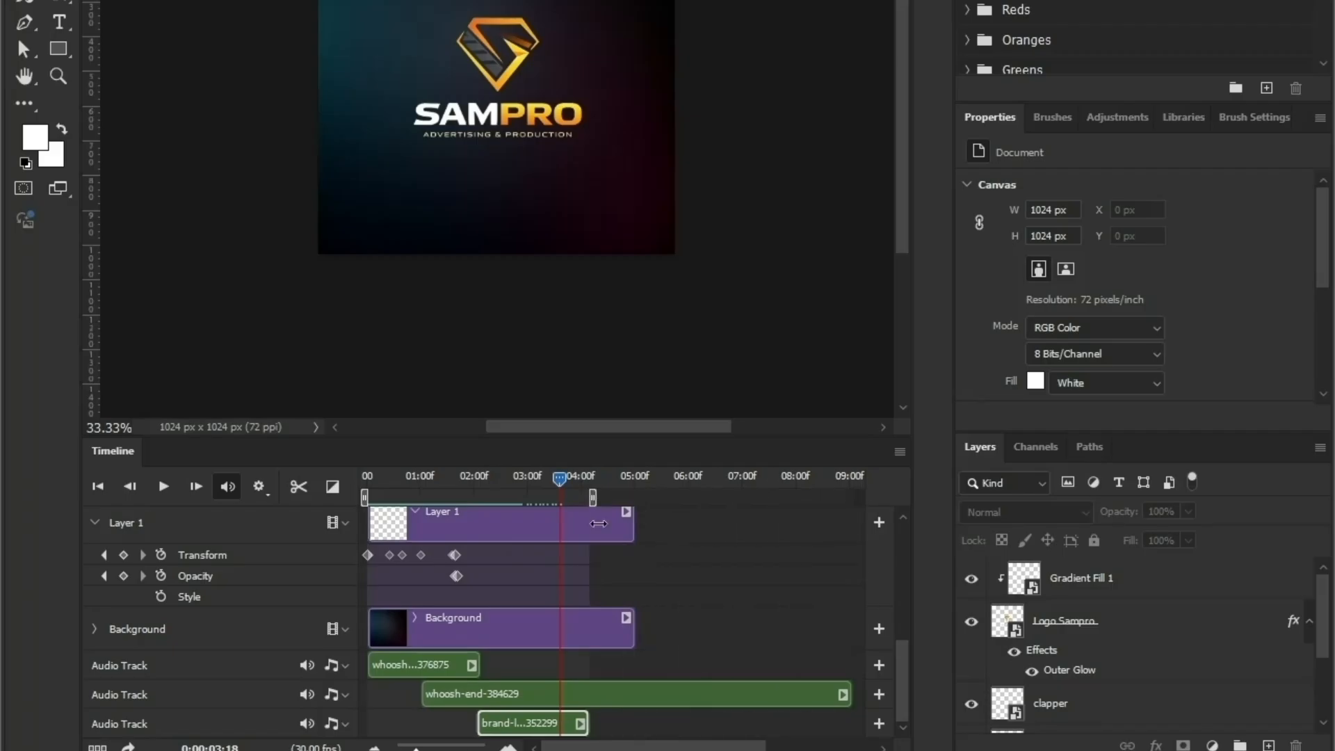
left_click_drag(560, 479, 526, 498)
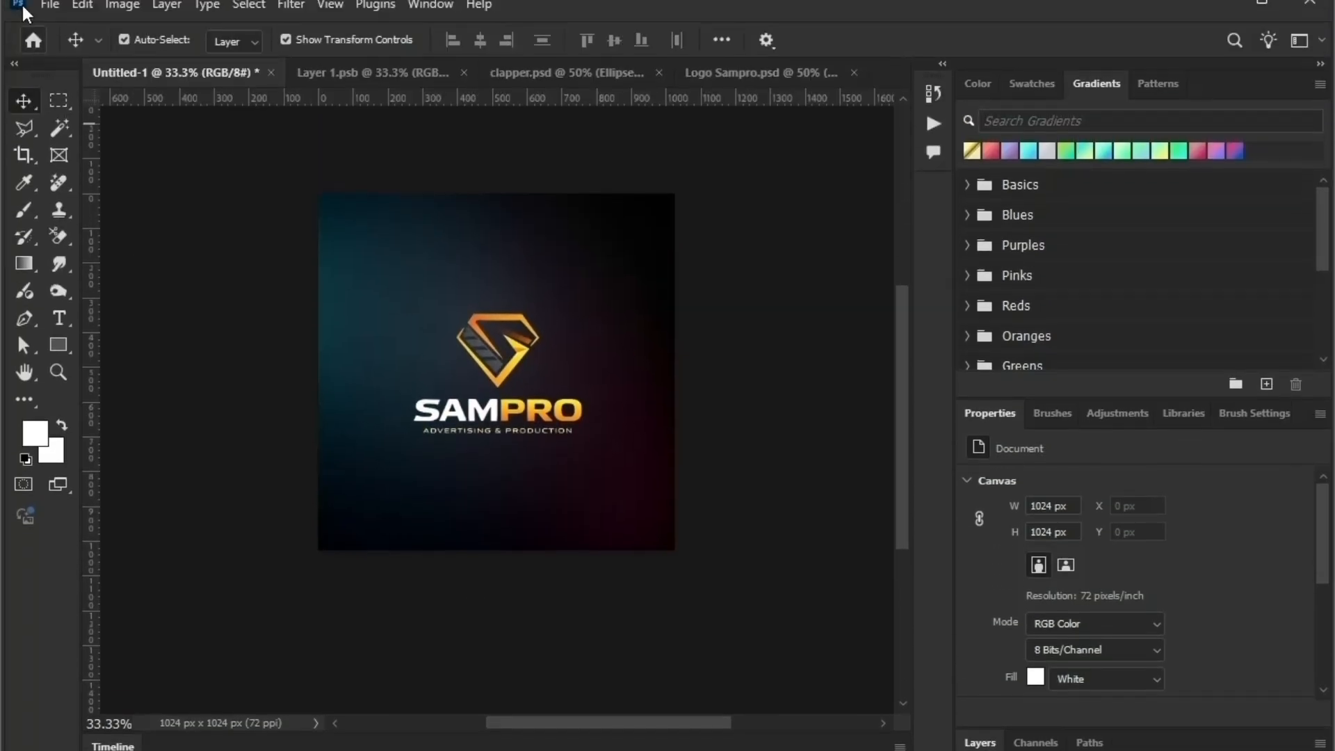
- Render the work area as an H.264 video named logo.mp4
left_click(50, 4)
mouse_move(226, 329)
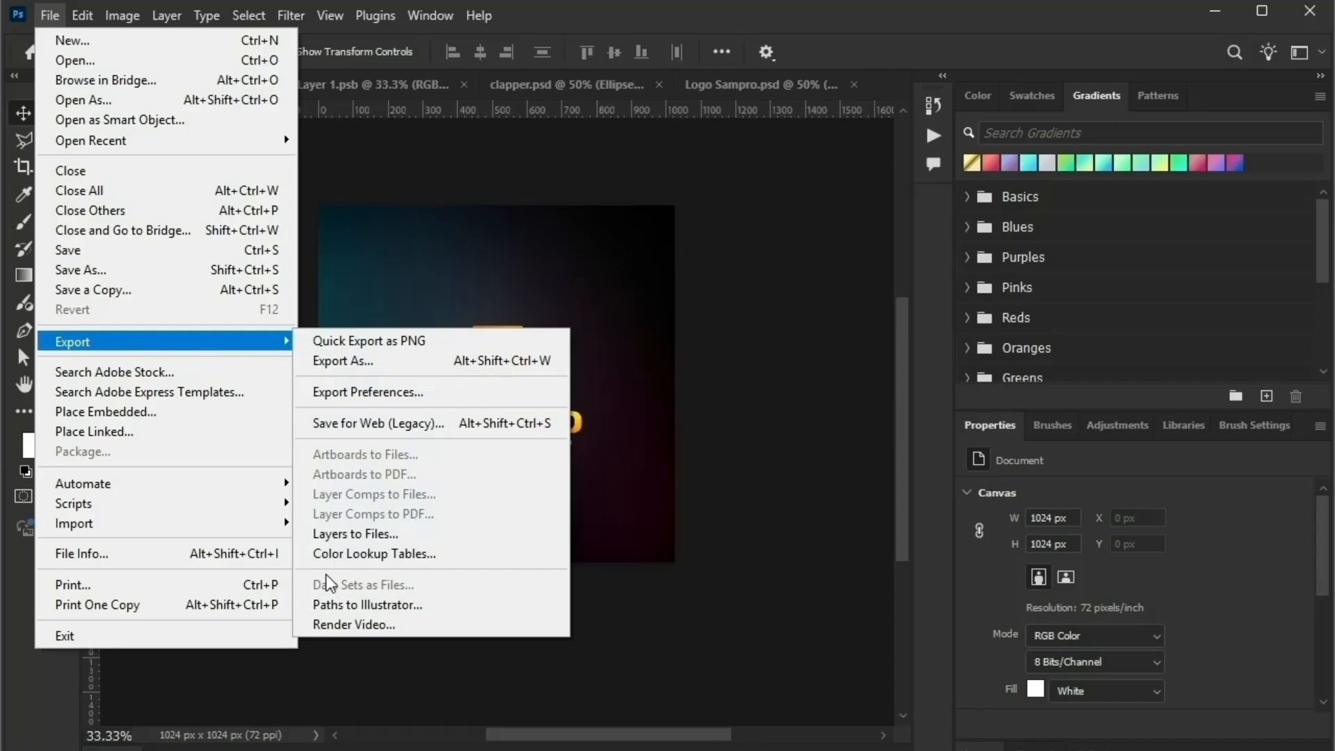
left_click(352, 624)
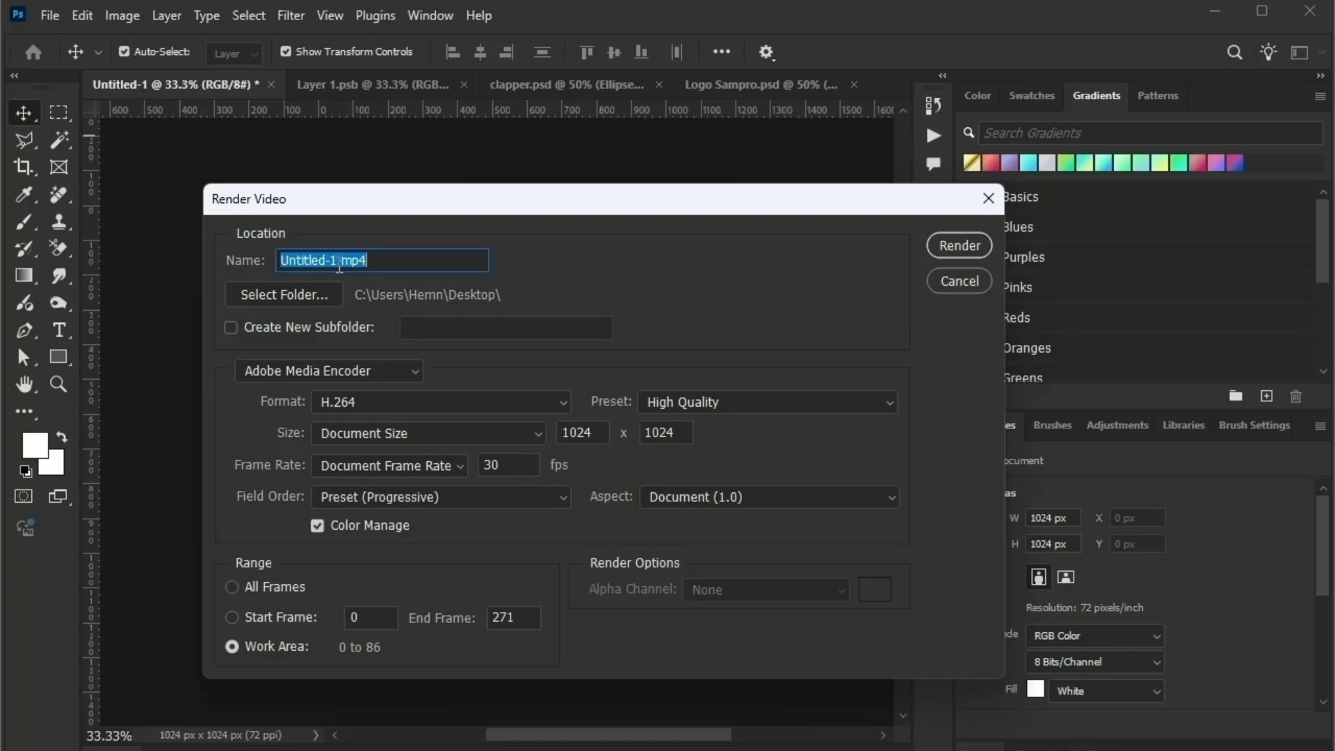
double_click(337, 263)
key("BackSpace")
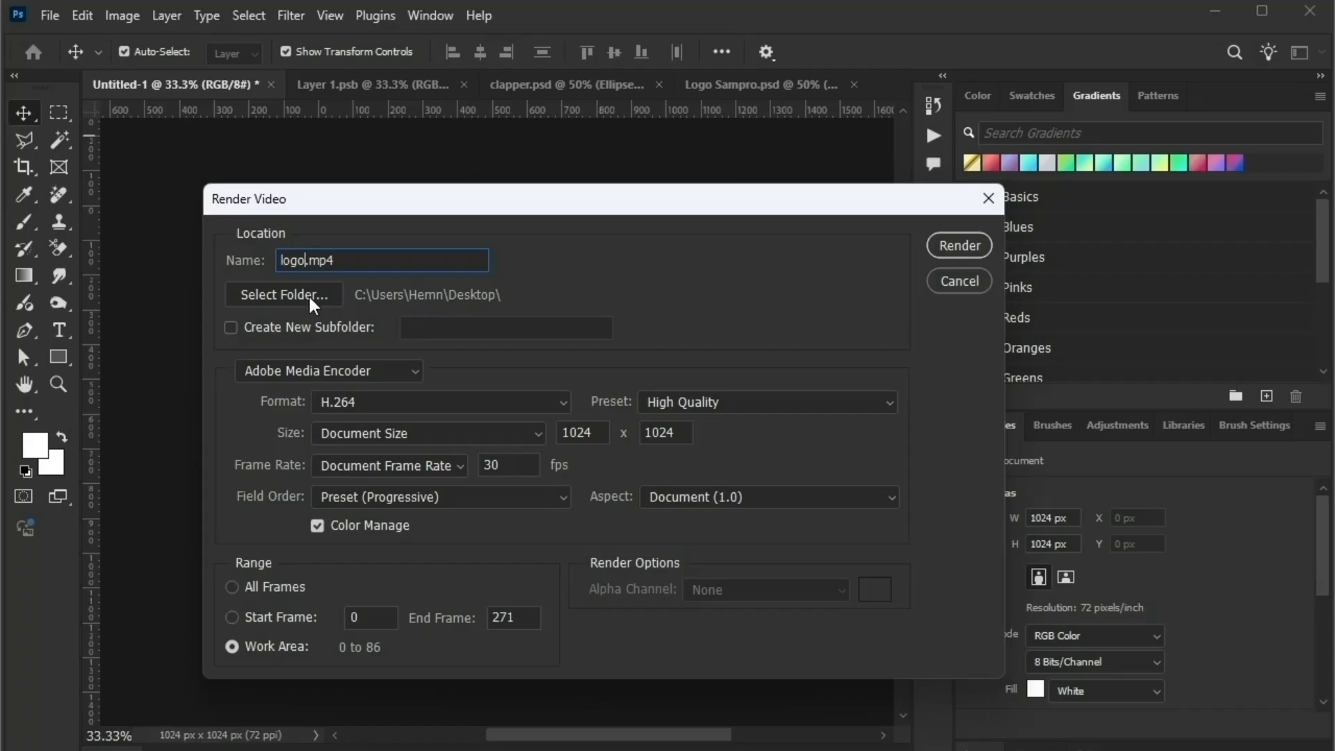
left_click(962, 248)
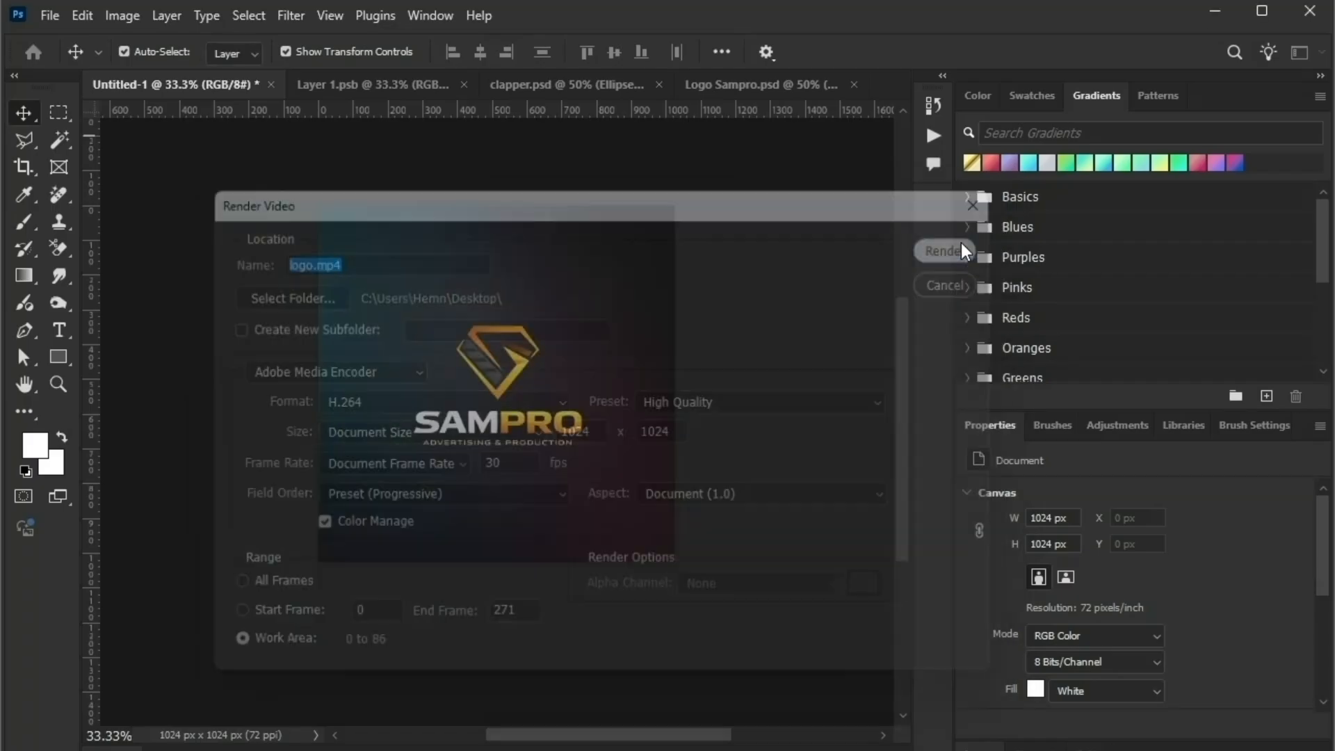